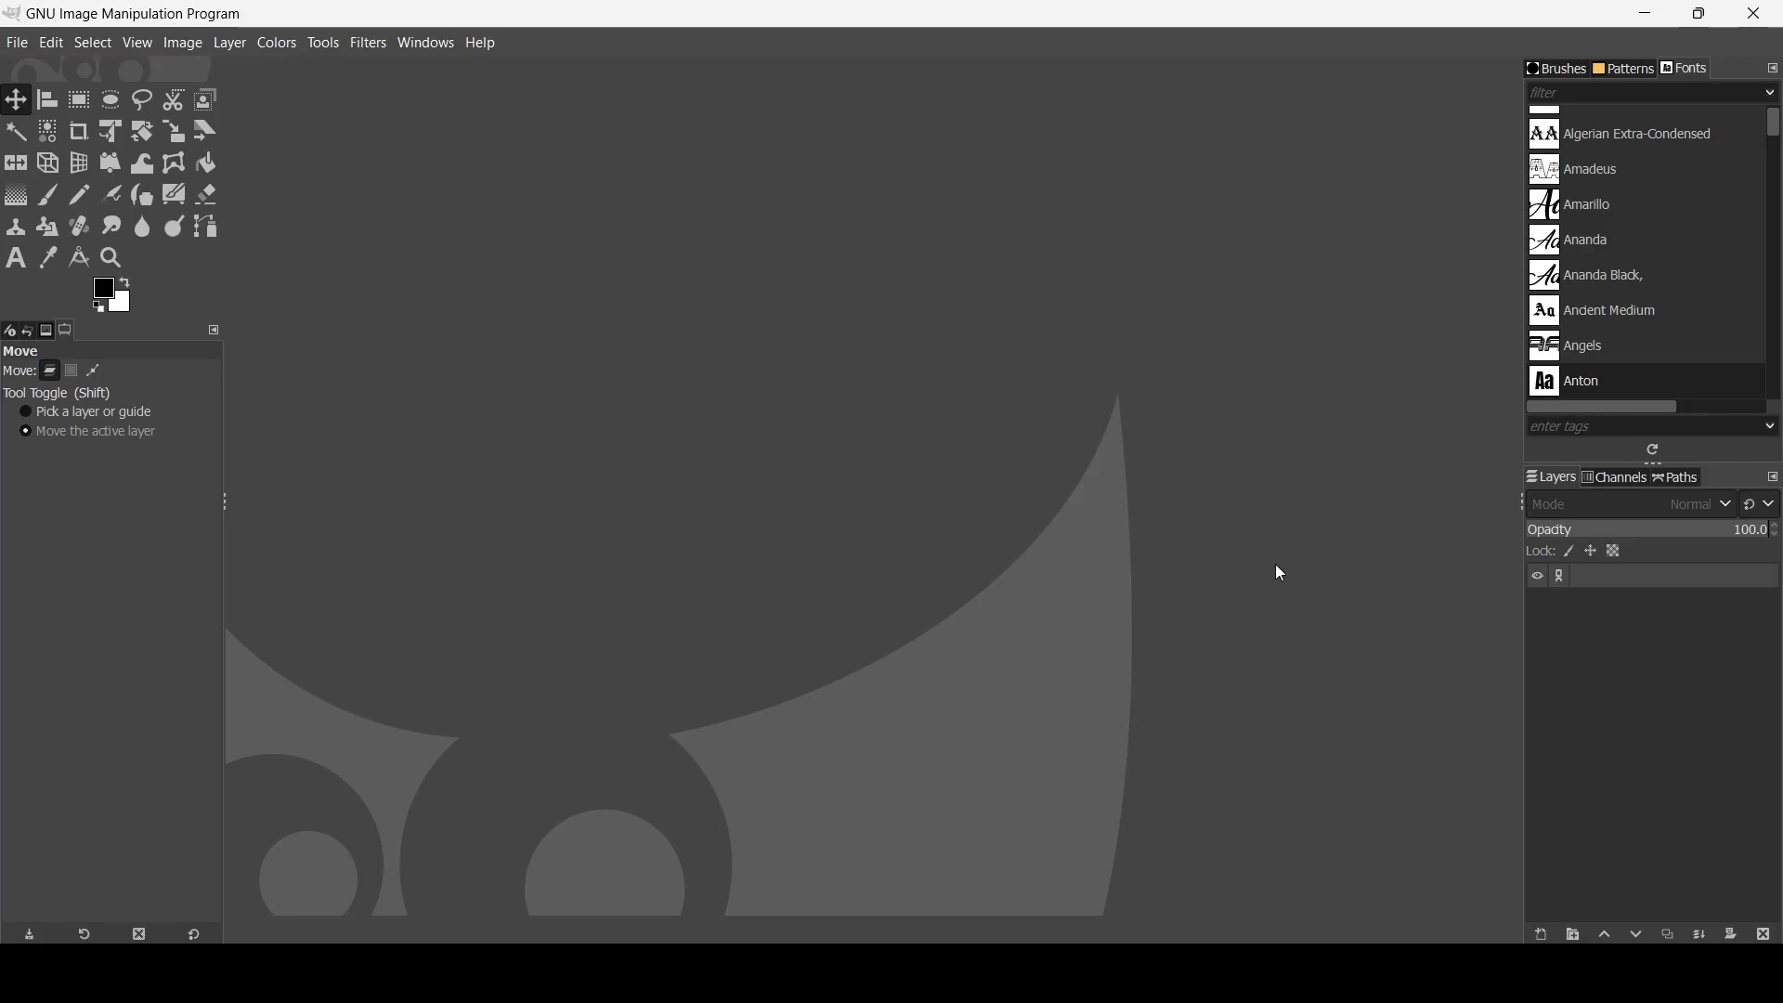
Step: Create a new blank 1920×1080 px image from File > New with default settings
left_click(27, 52)
left_click(40, 75)
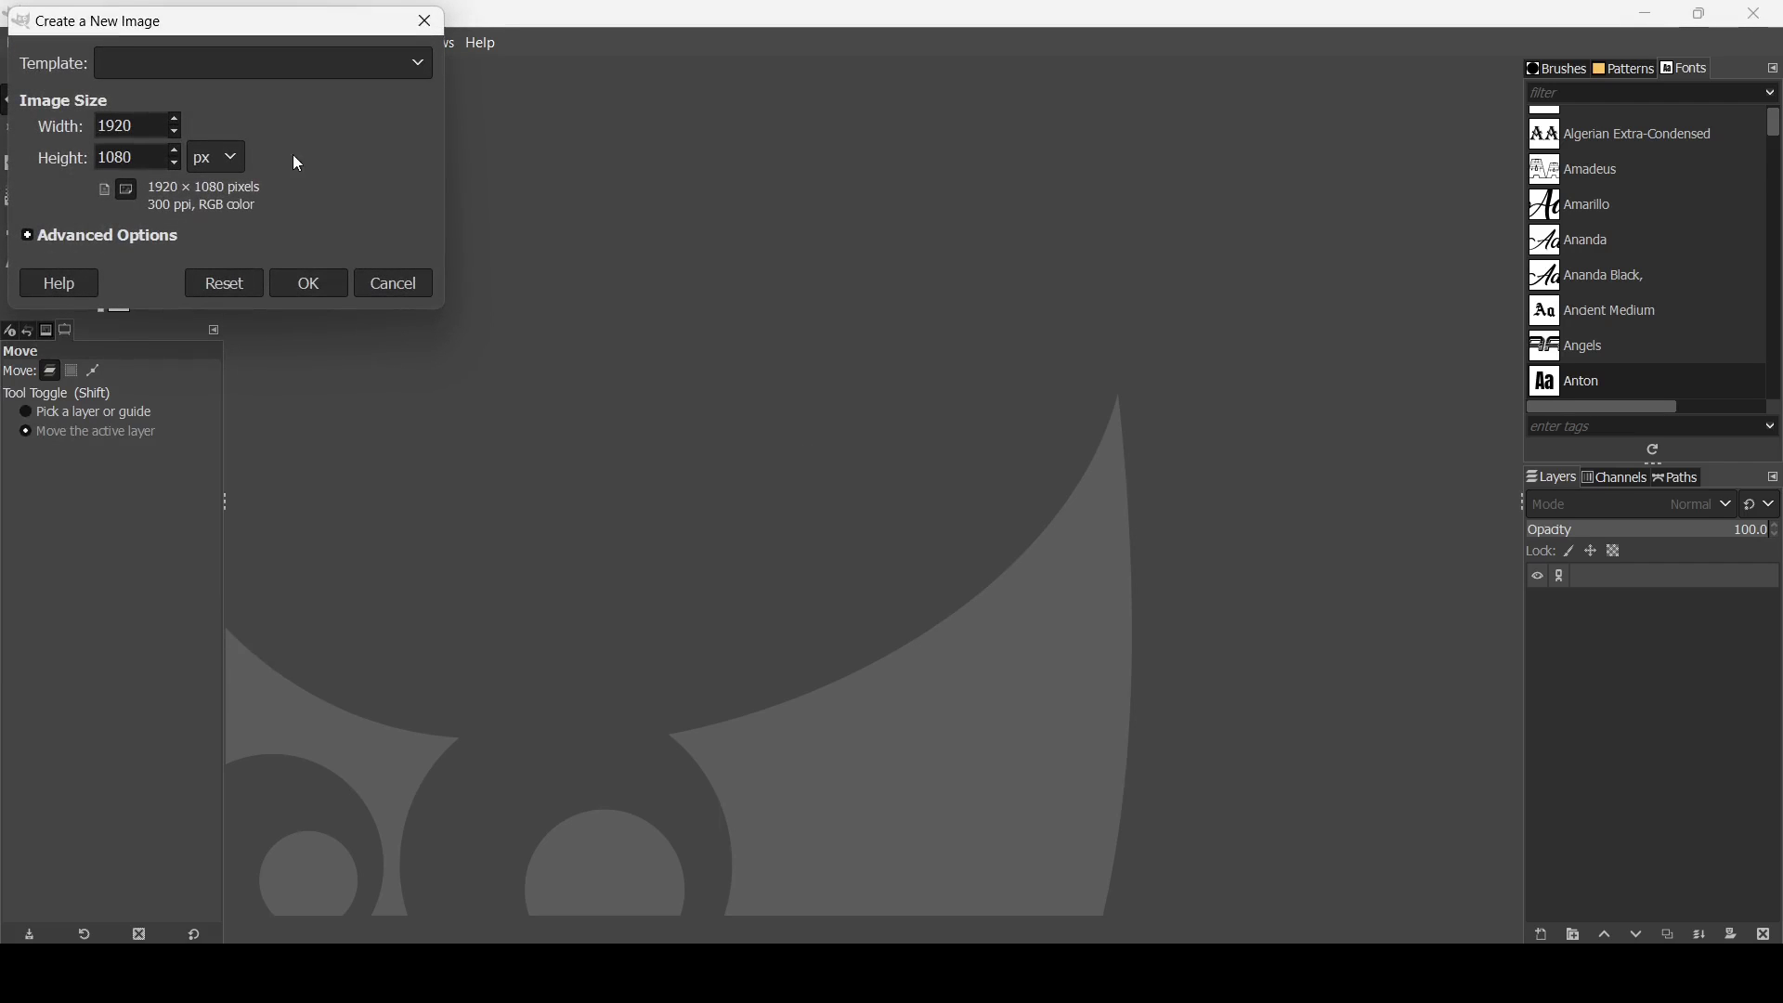
left_click(314, 283)
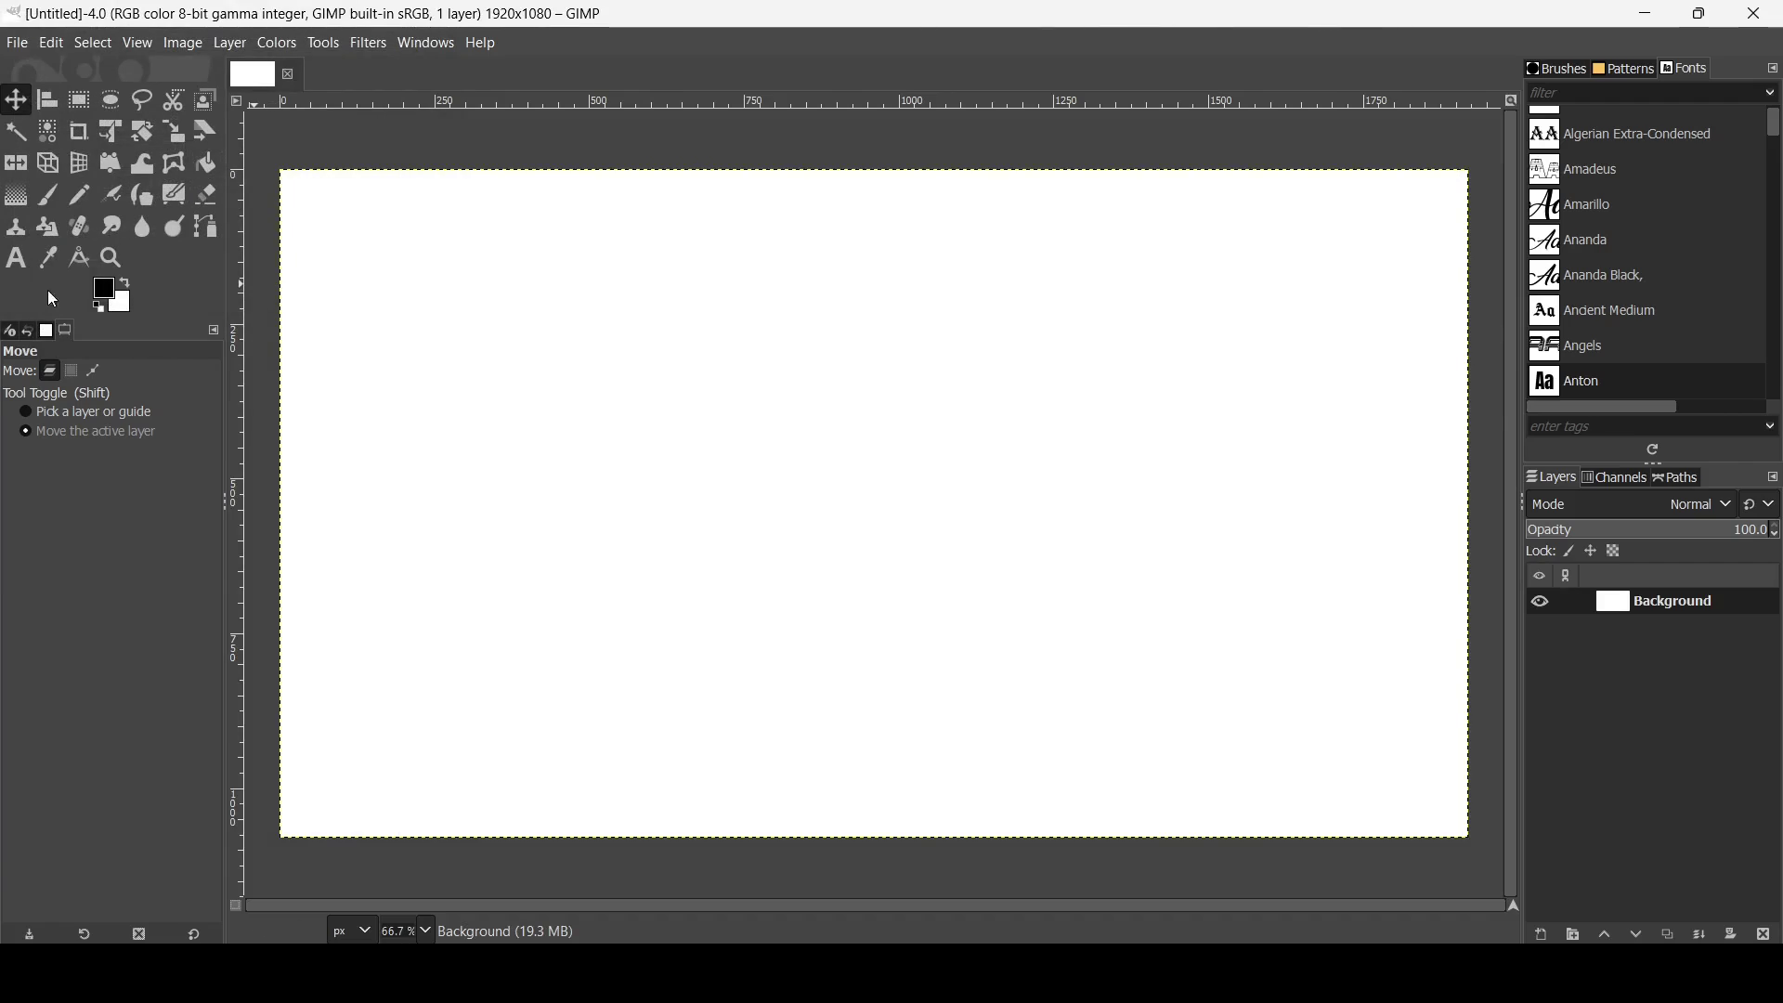
Step: Place a text box on the canvas and type SUPER in black Anton at 450 px
left_click(12, 262)
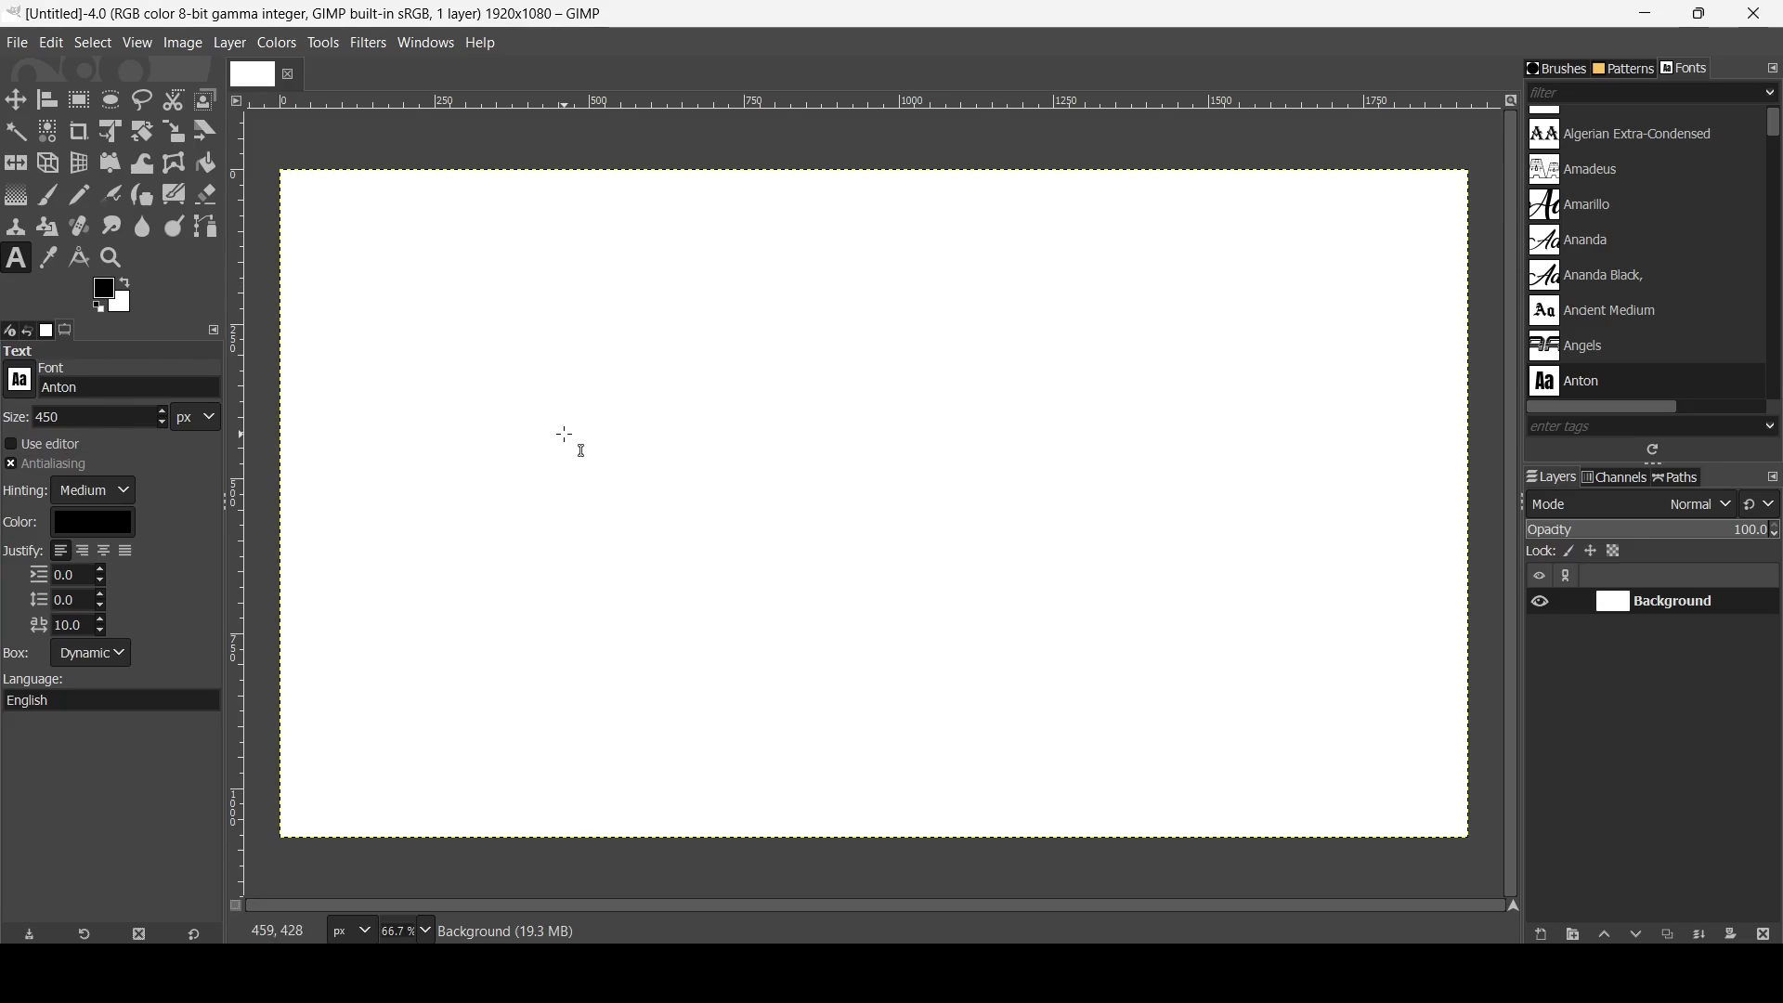
left_click(613, 447)
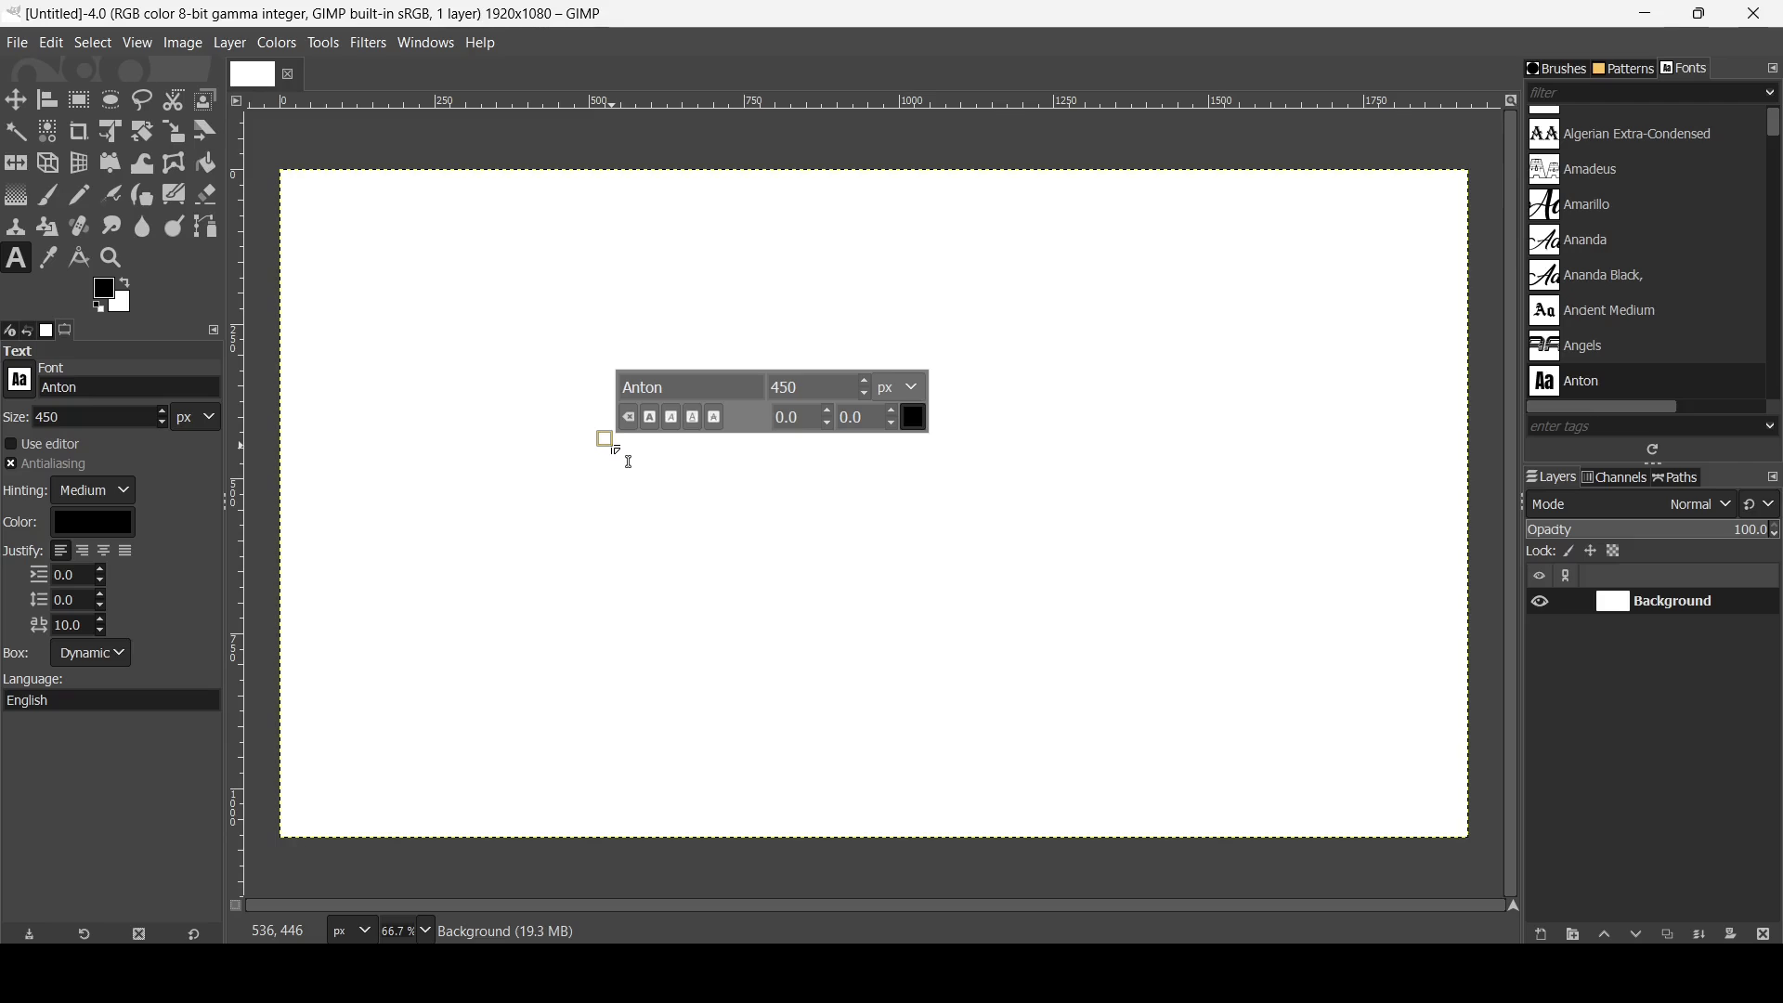
type("S")
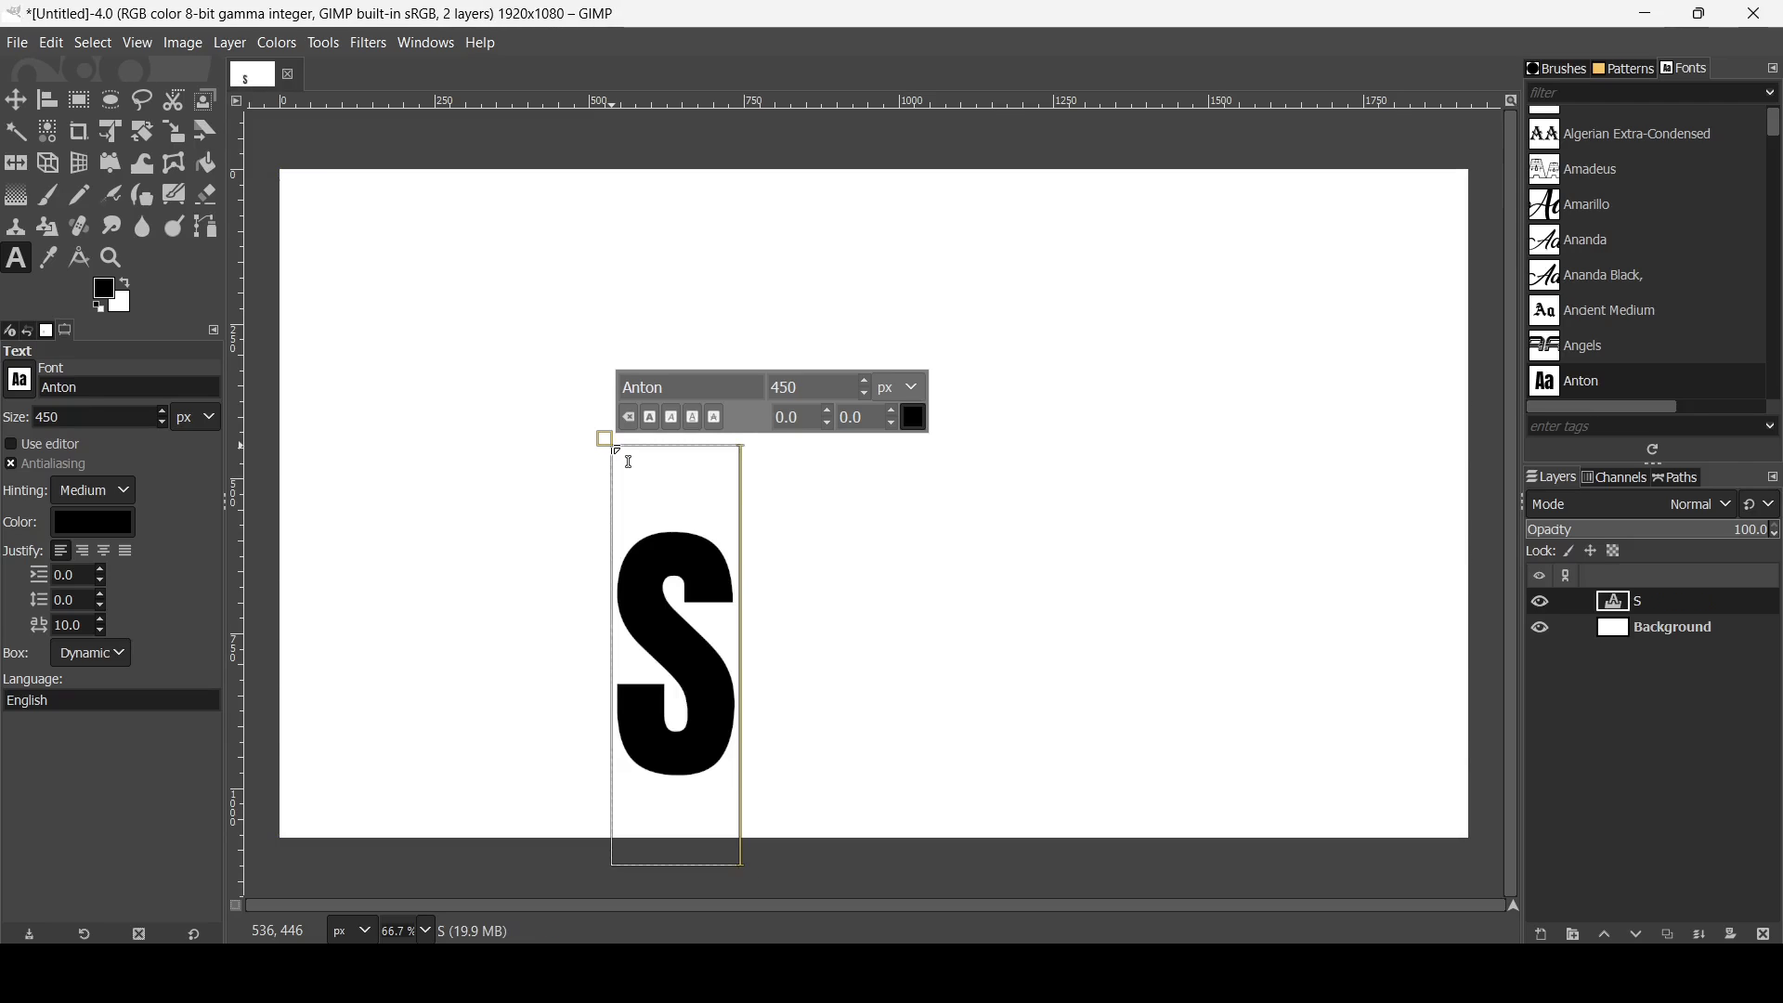
type("UPER")
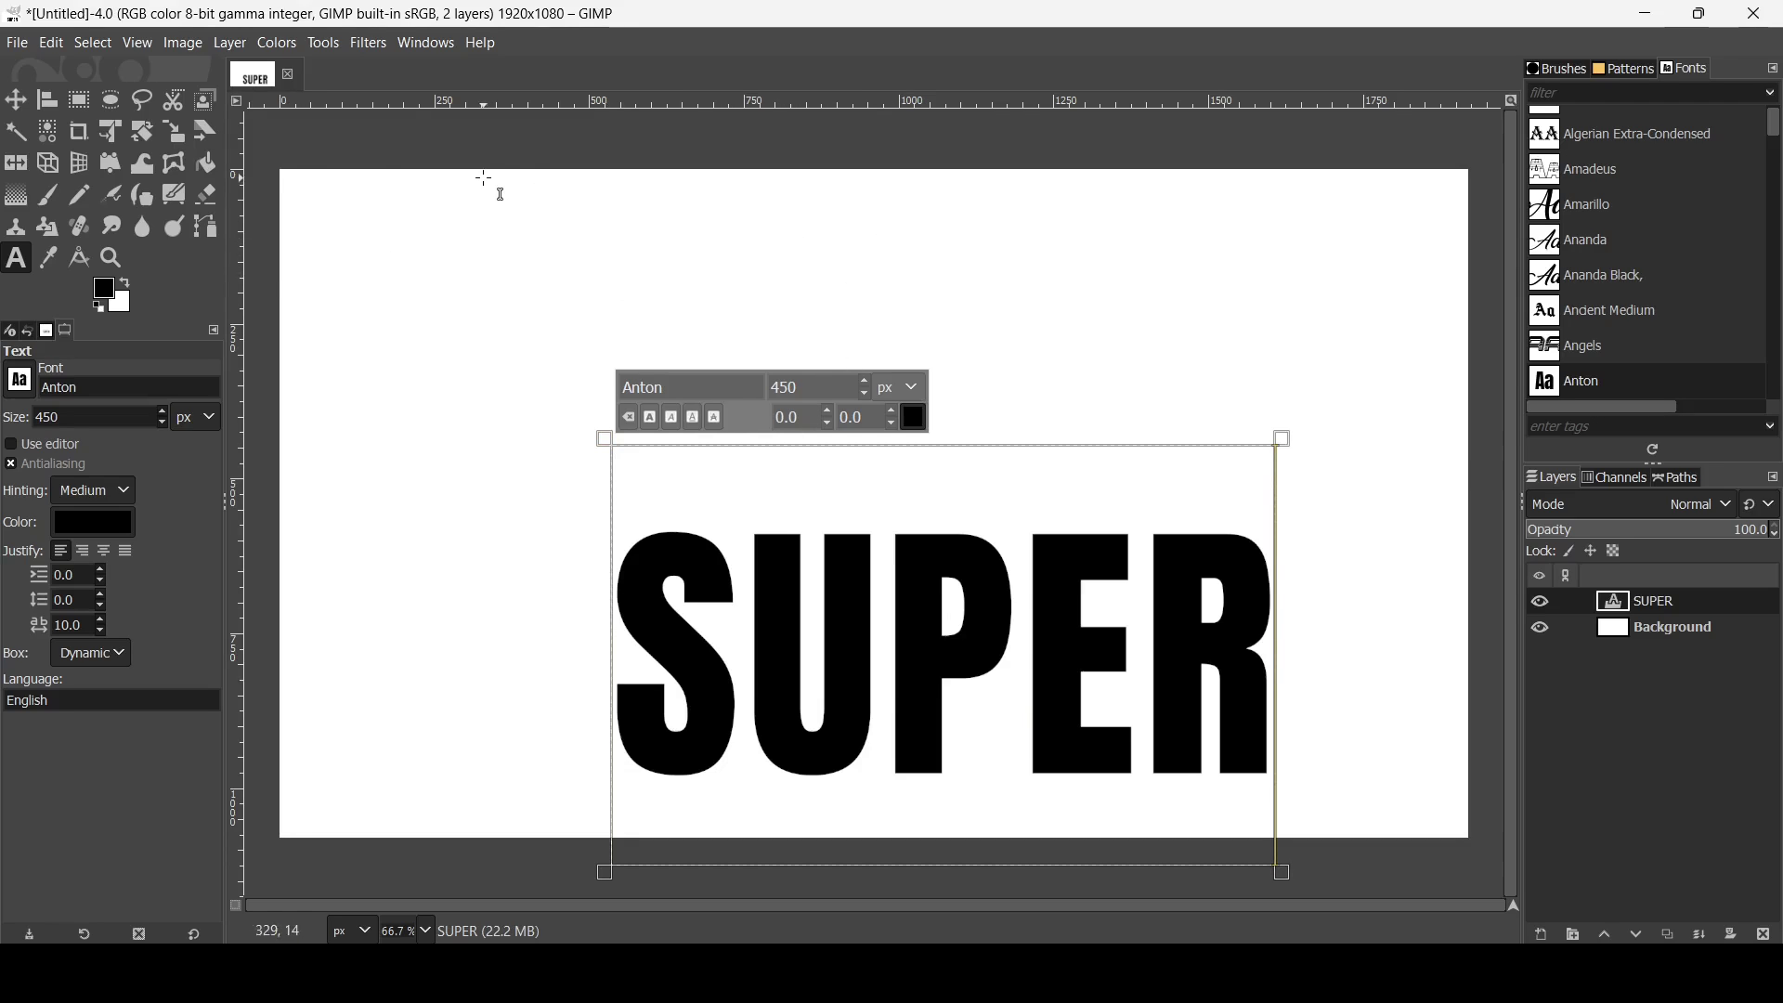
type("q")
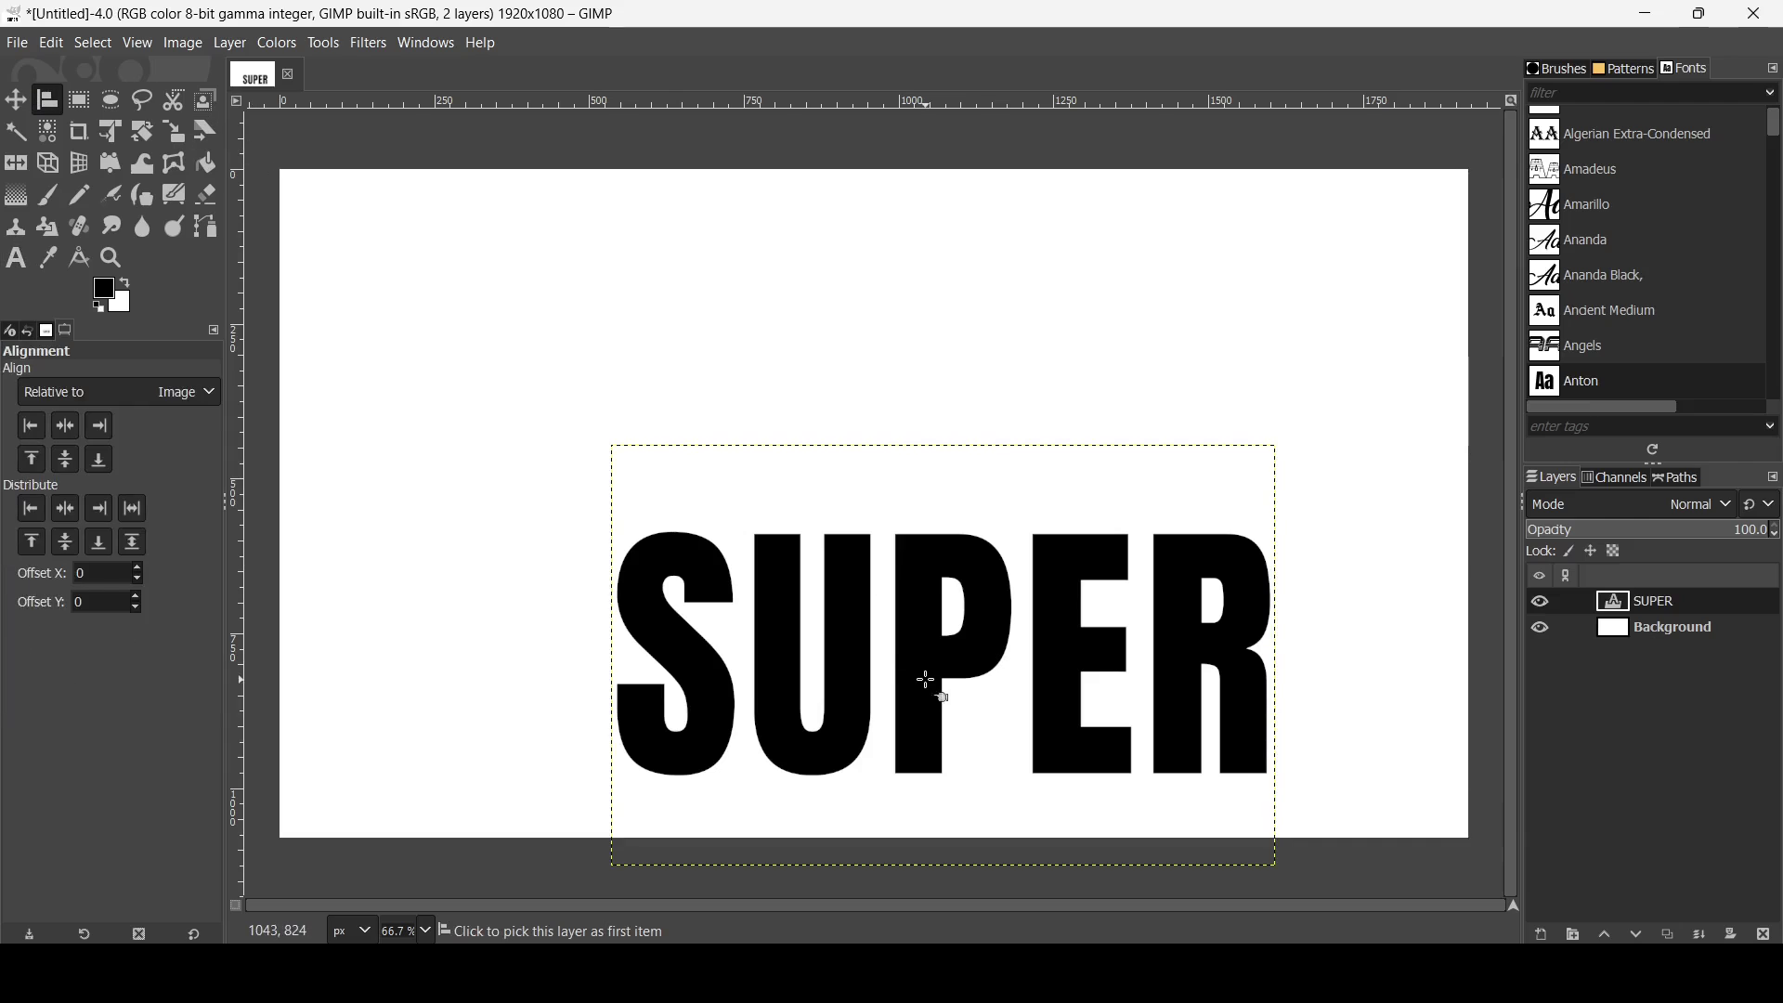
Step: Align the SUPER text layer to the image's horizontal centre and vertical middle
left_click(926, 681)
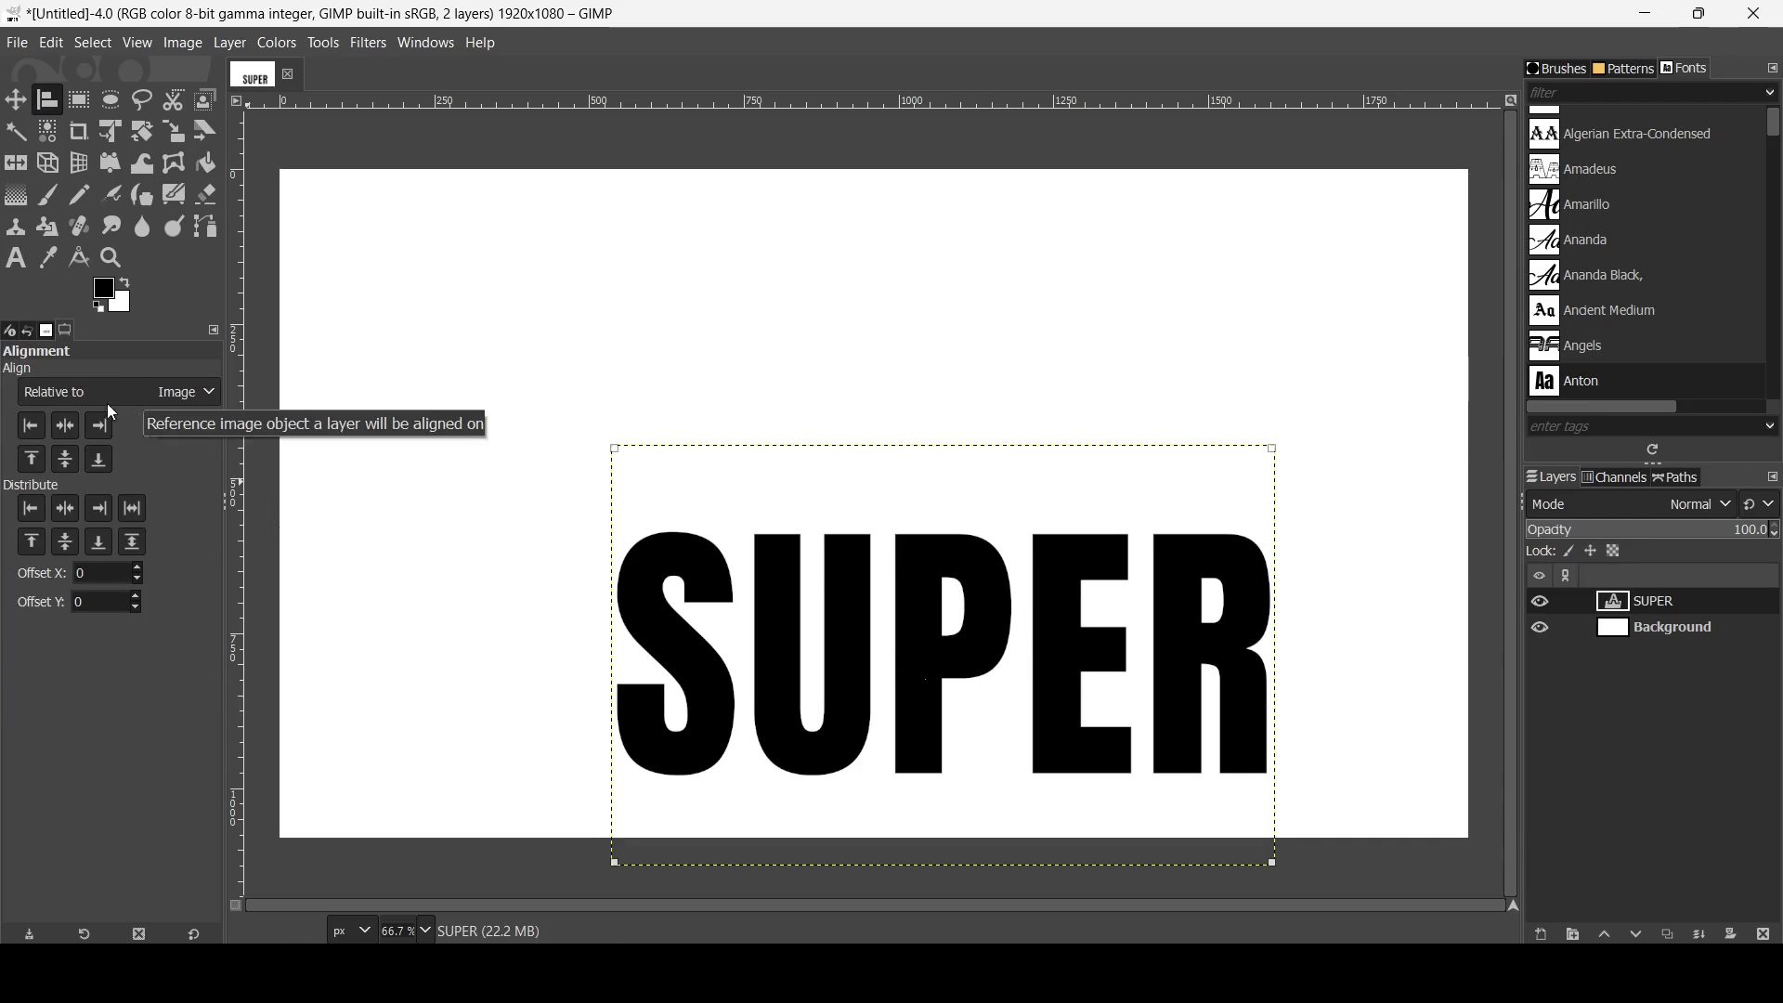
left_click(59, 432)
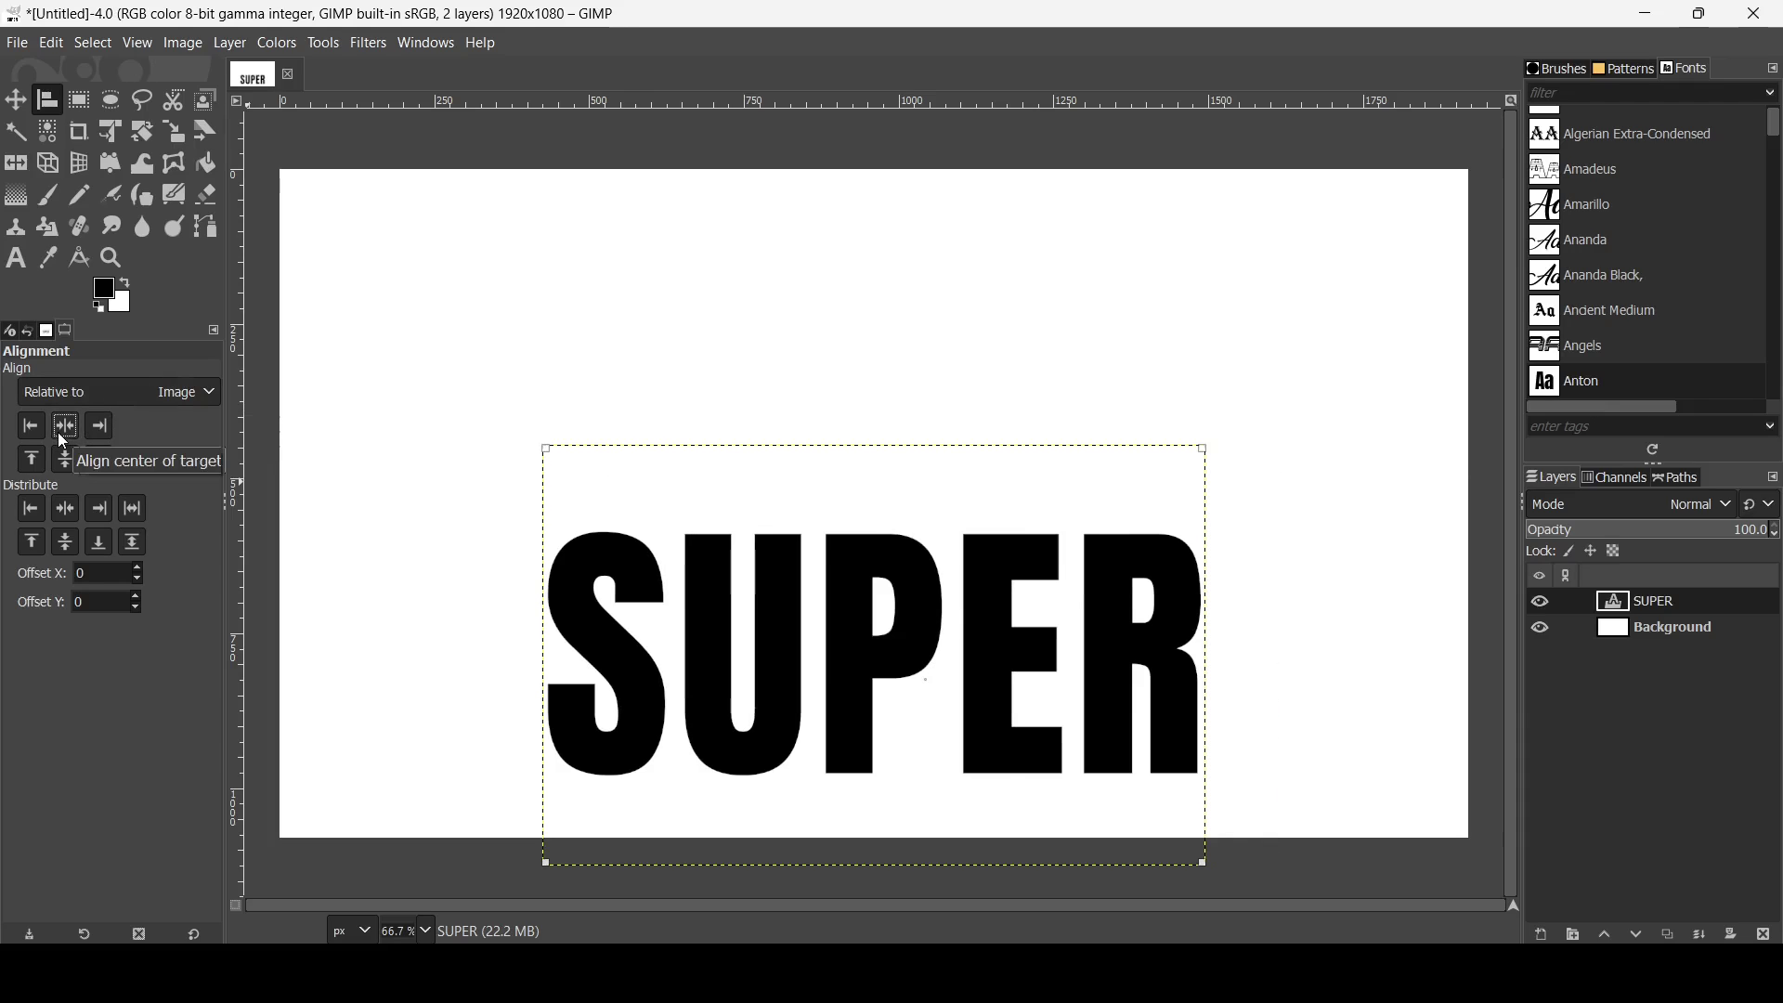
left_click(65, 460)
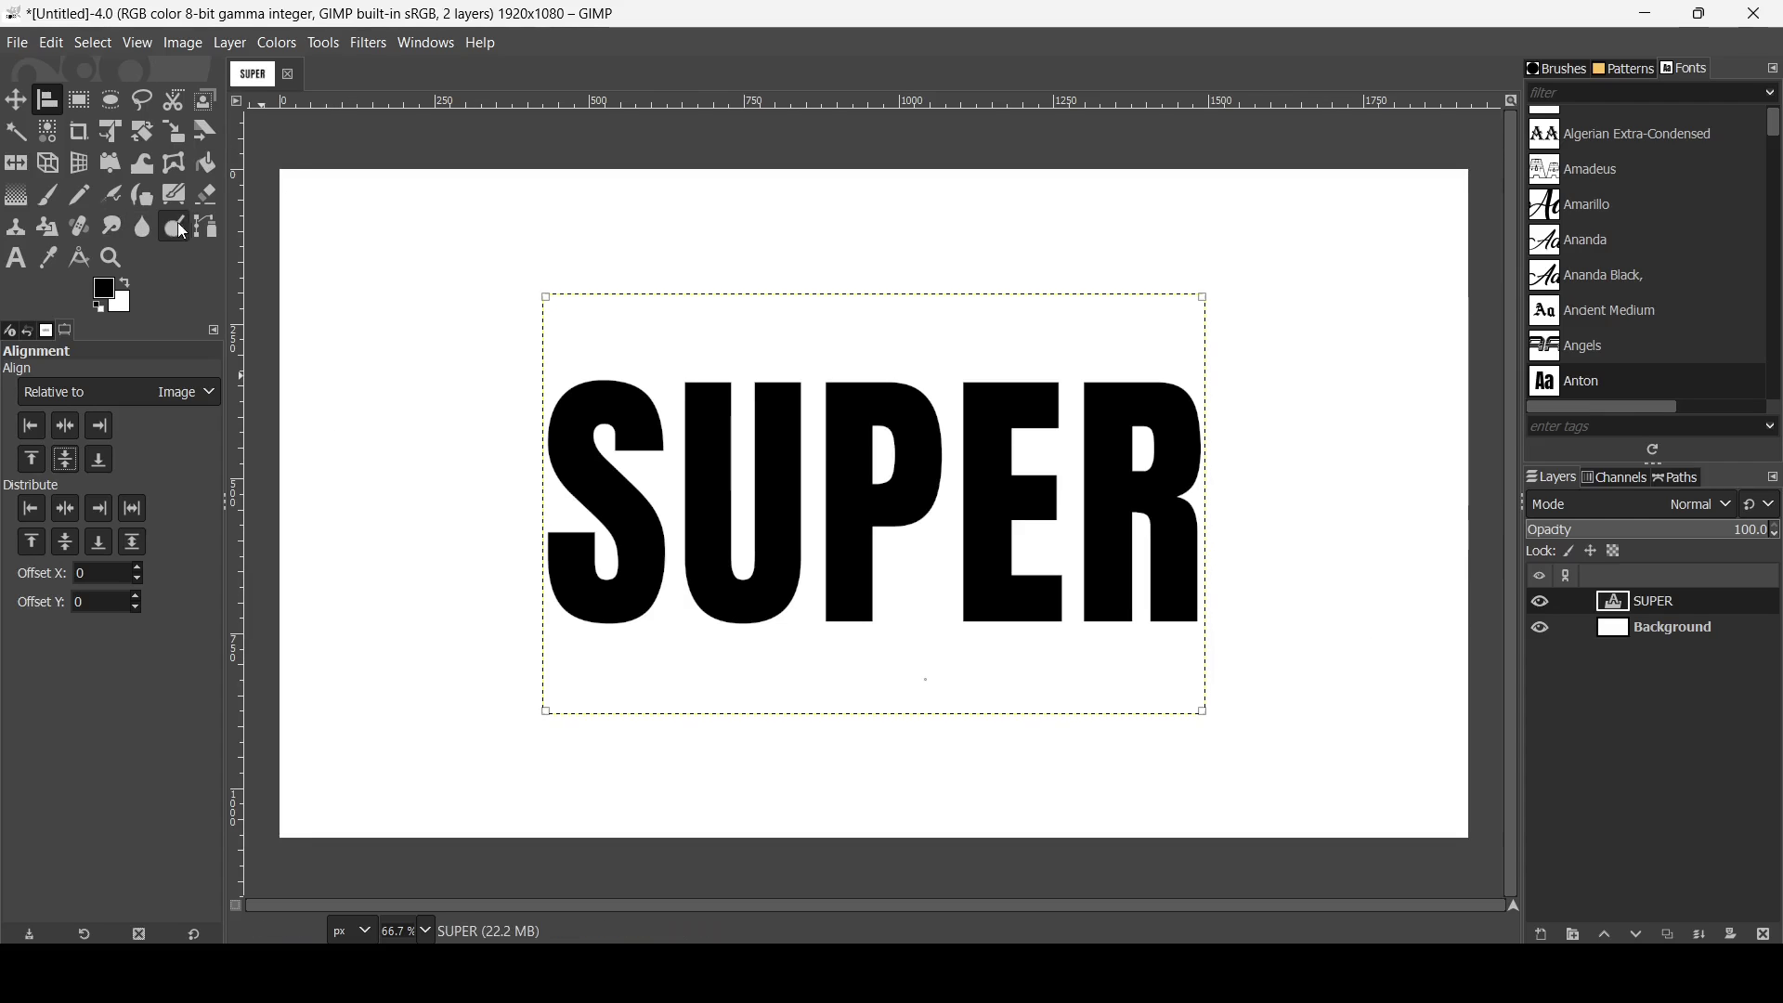
left_click(206, 228)
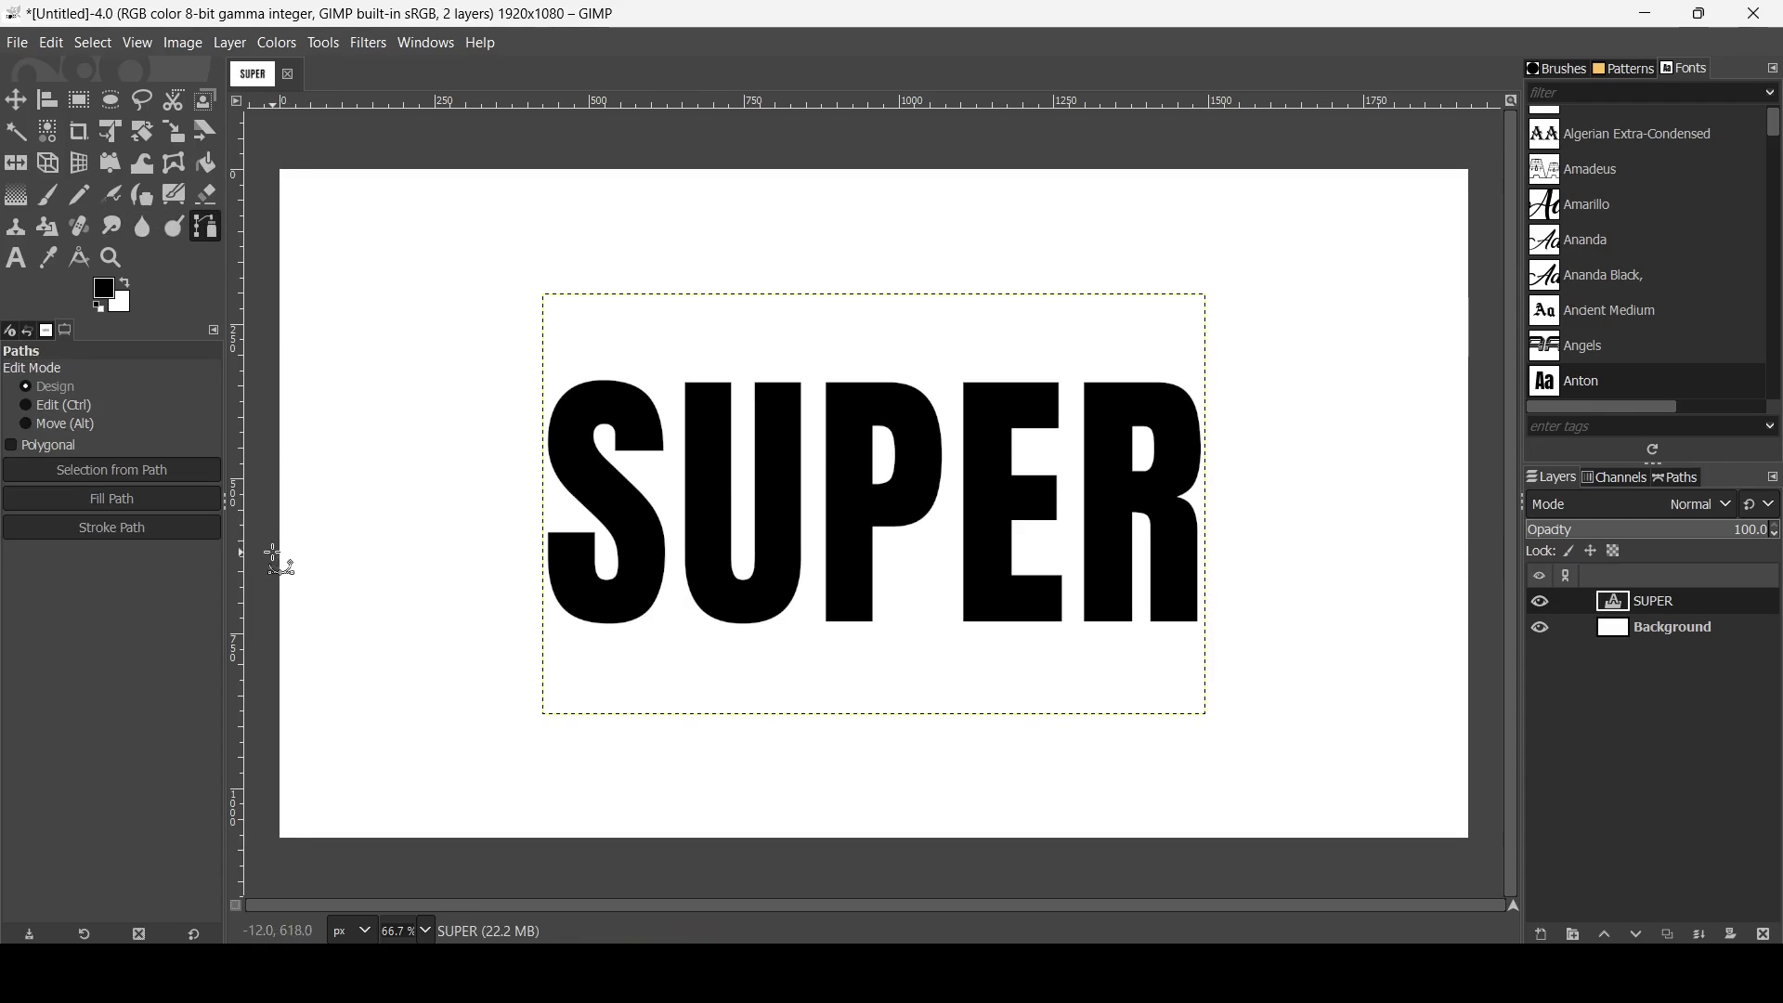
Step: Draw a two-point path from the left to the right canvas edge, arched upward through SUPER
left_click(268, 650)
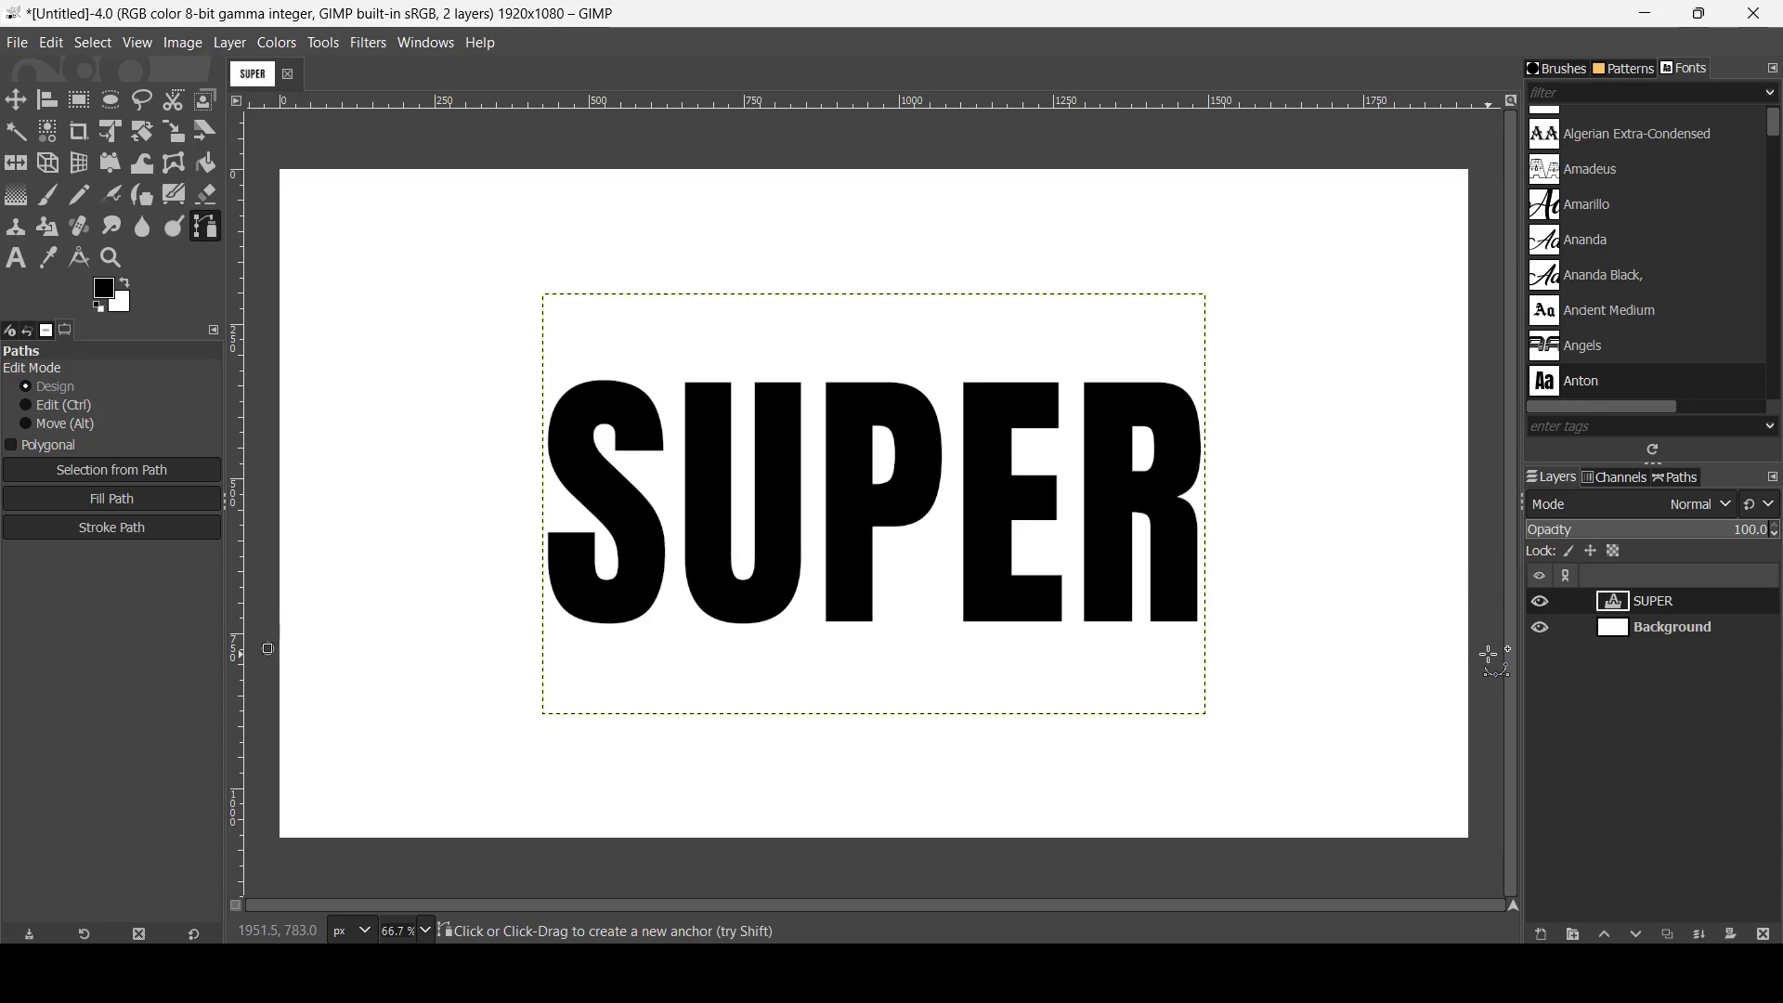
left_click_drag(1491, 654, 1782, 827)
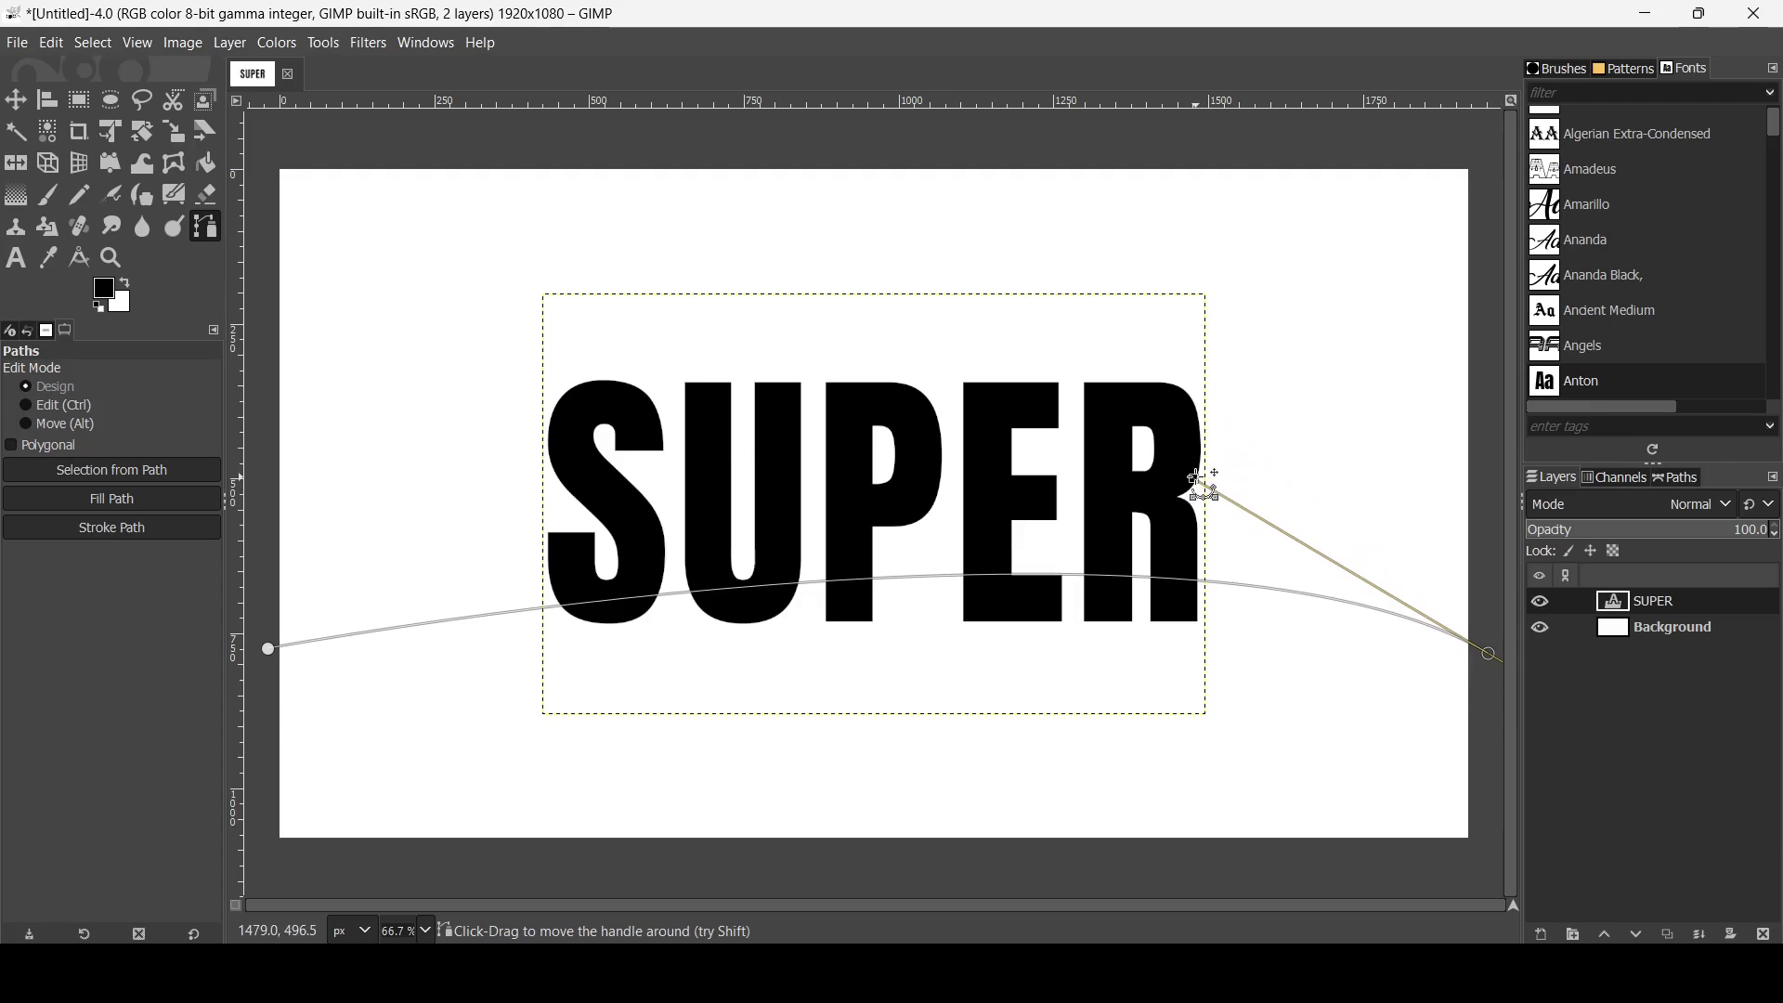
left_click_drag(1200, 481, 918, 418)
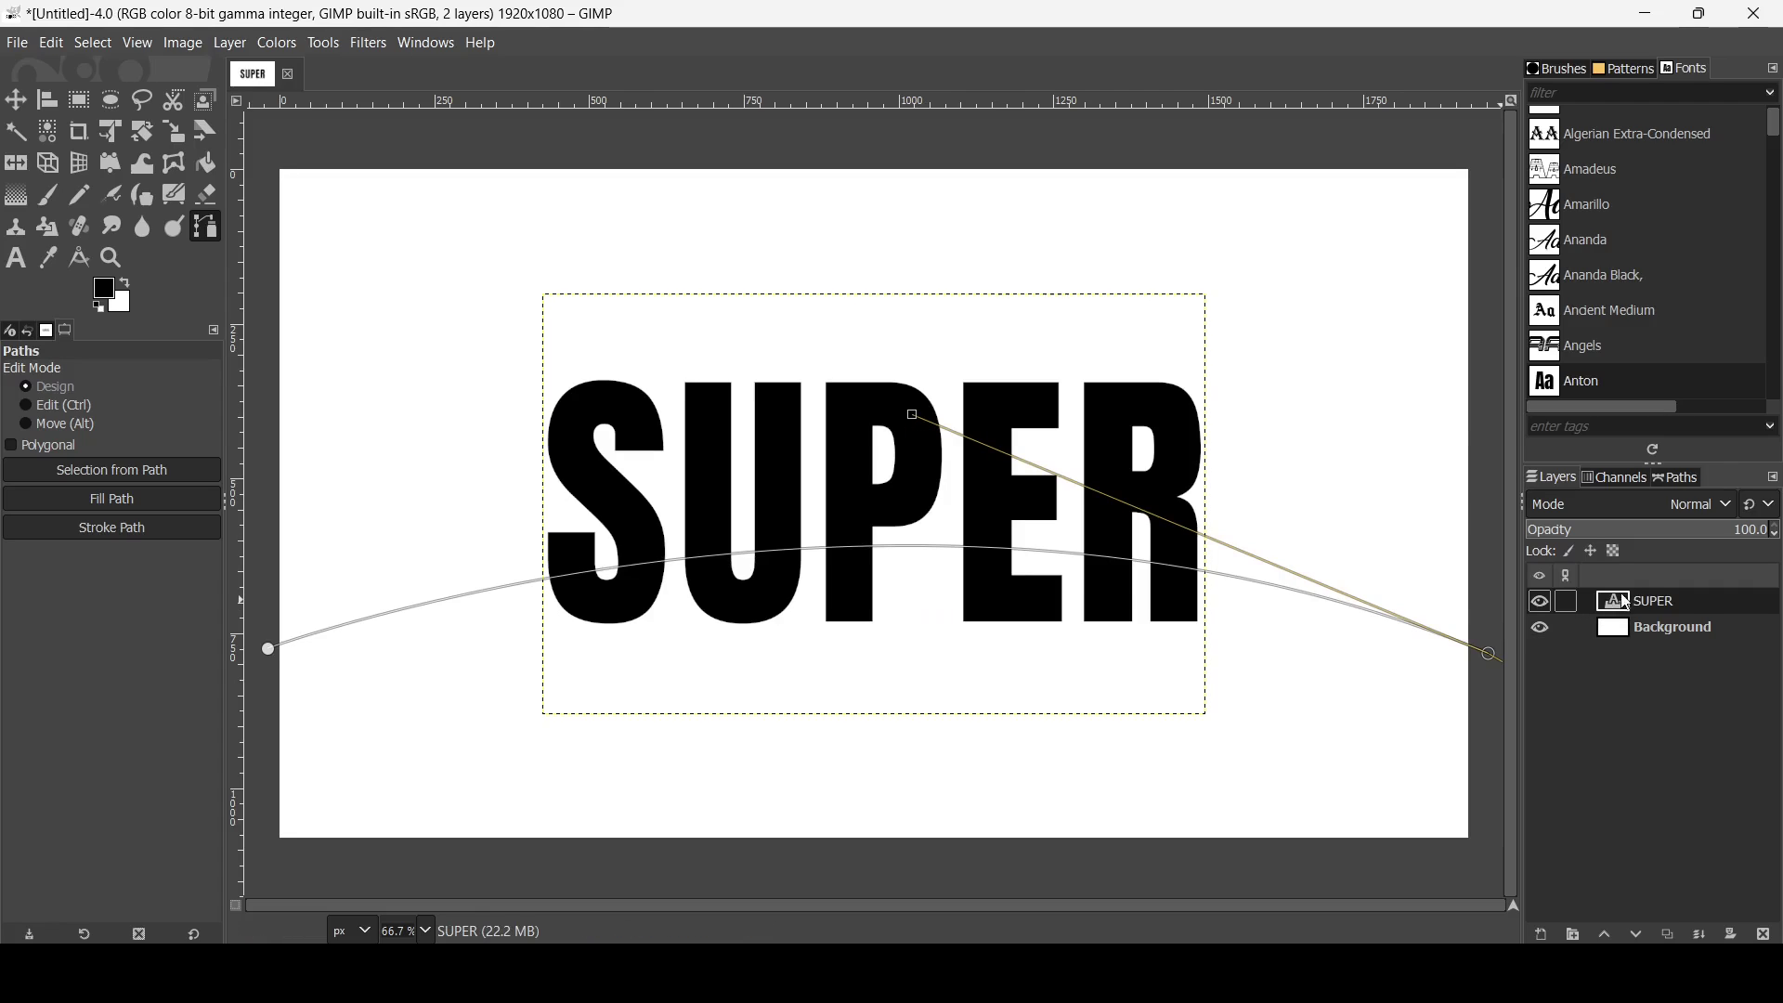
Step: Apply Text along Path to wrap SUPER onto the arch and hide the straight text layer
right_click(1623, 613)
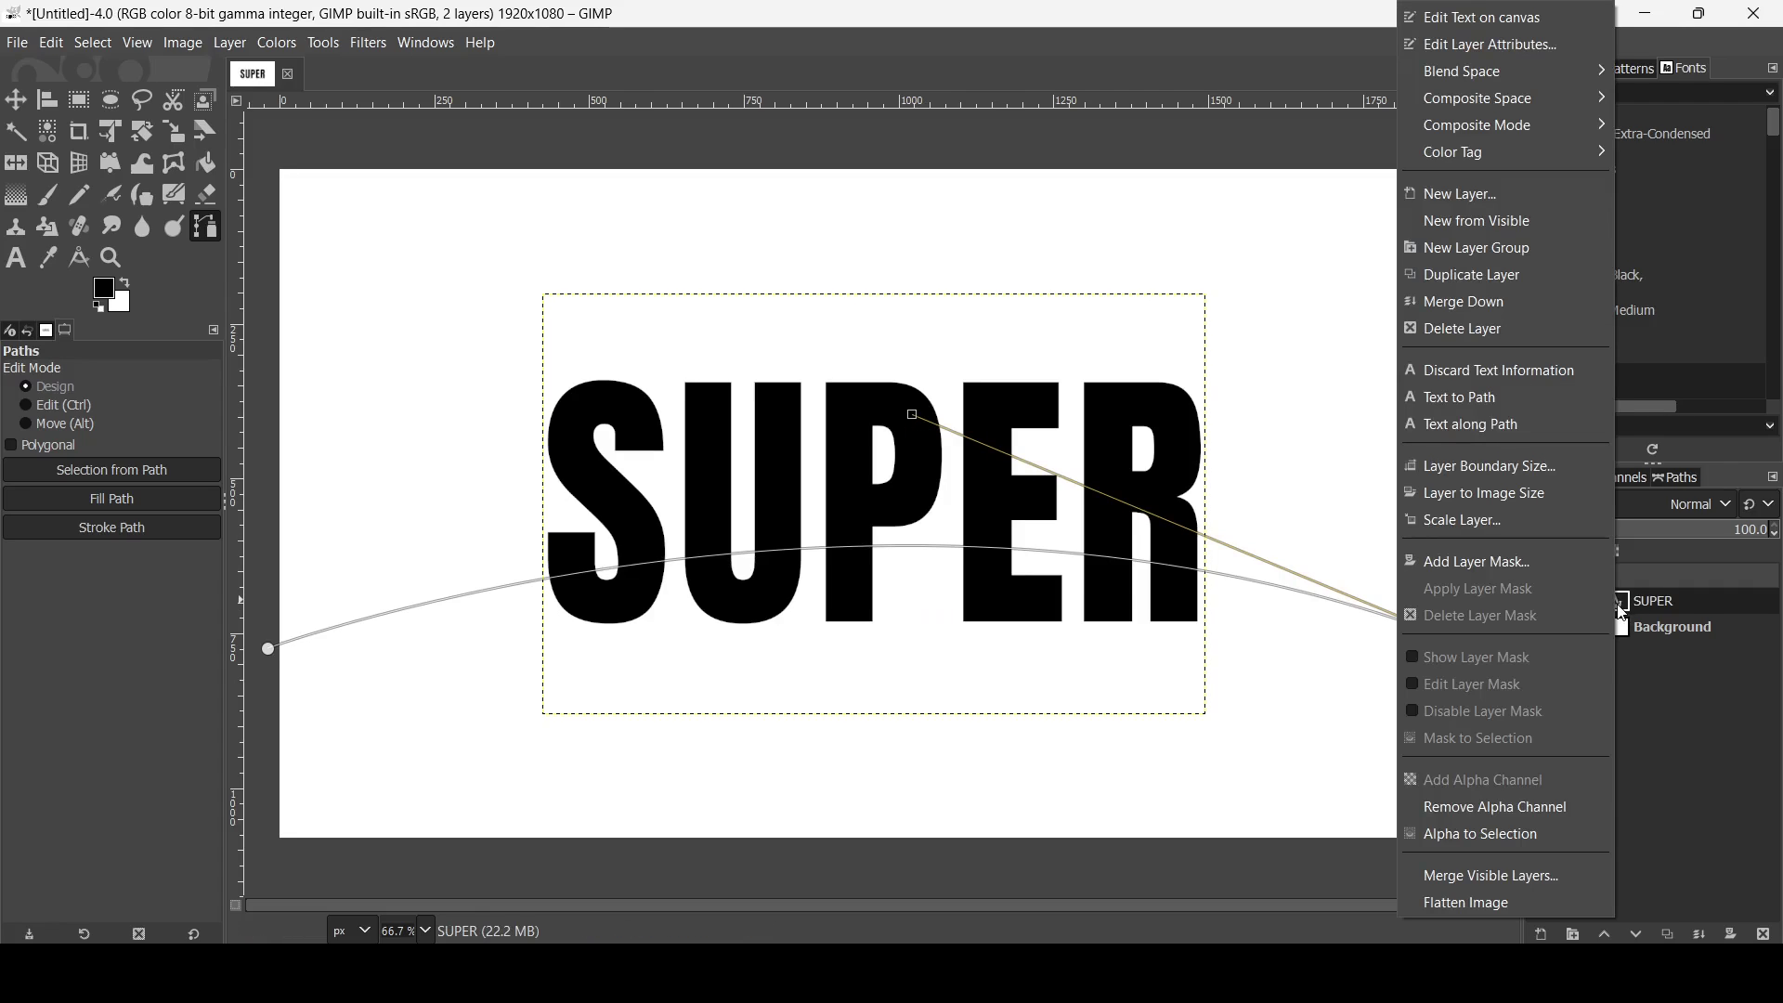
left_click(1528, 434)
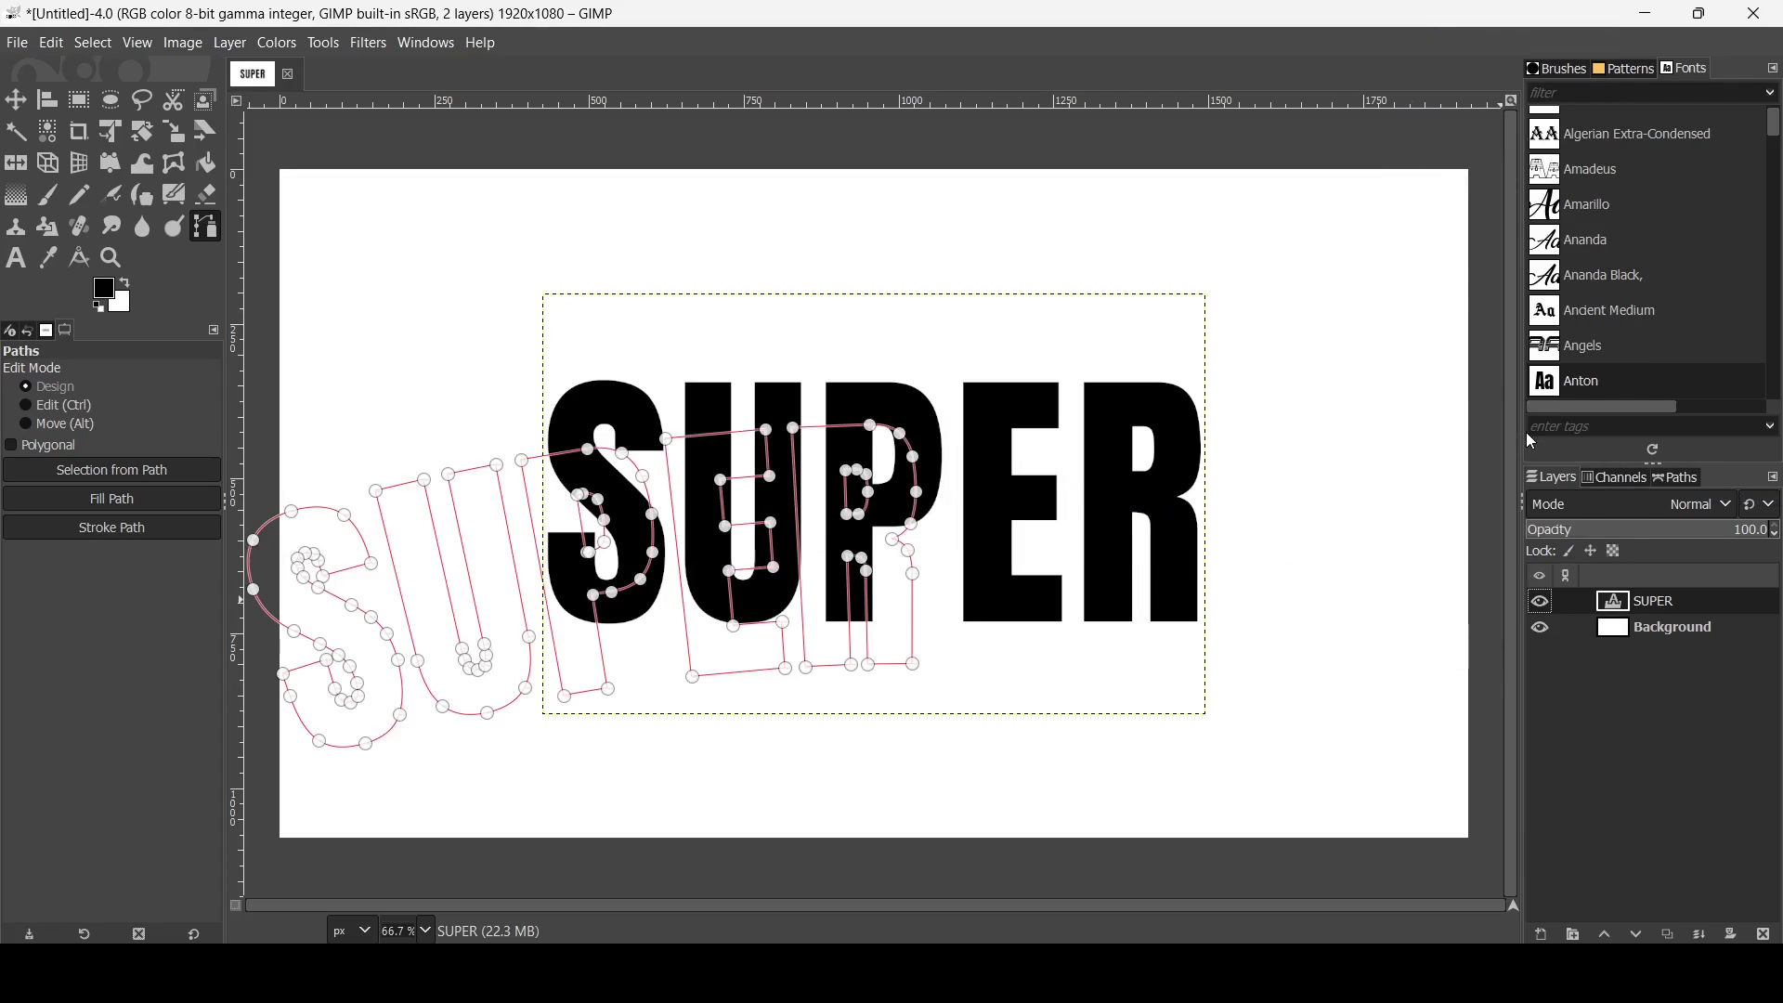
left_click(1542, 604)
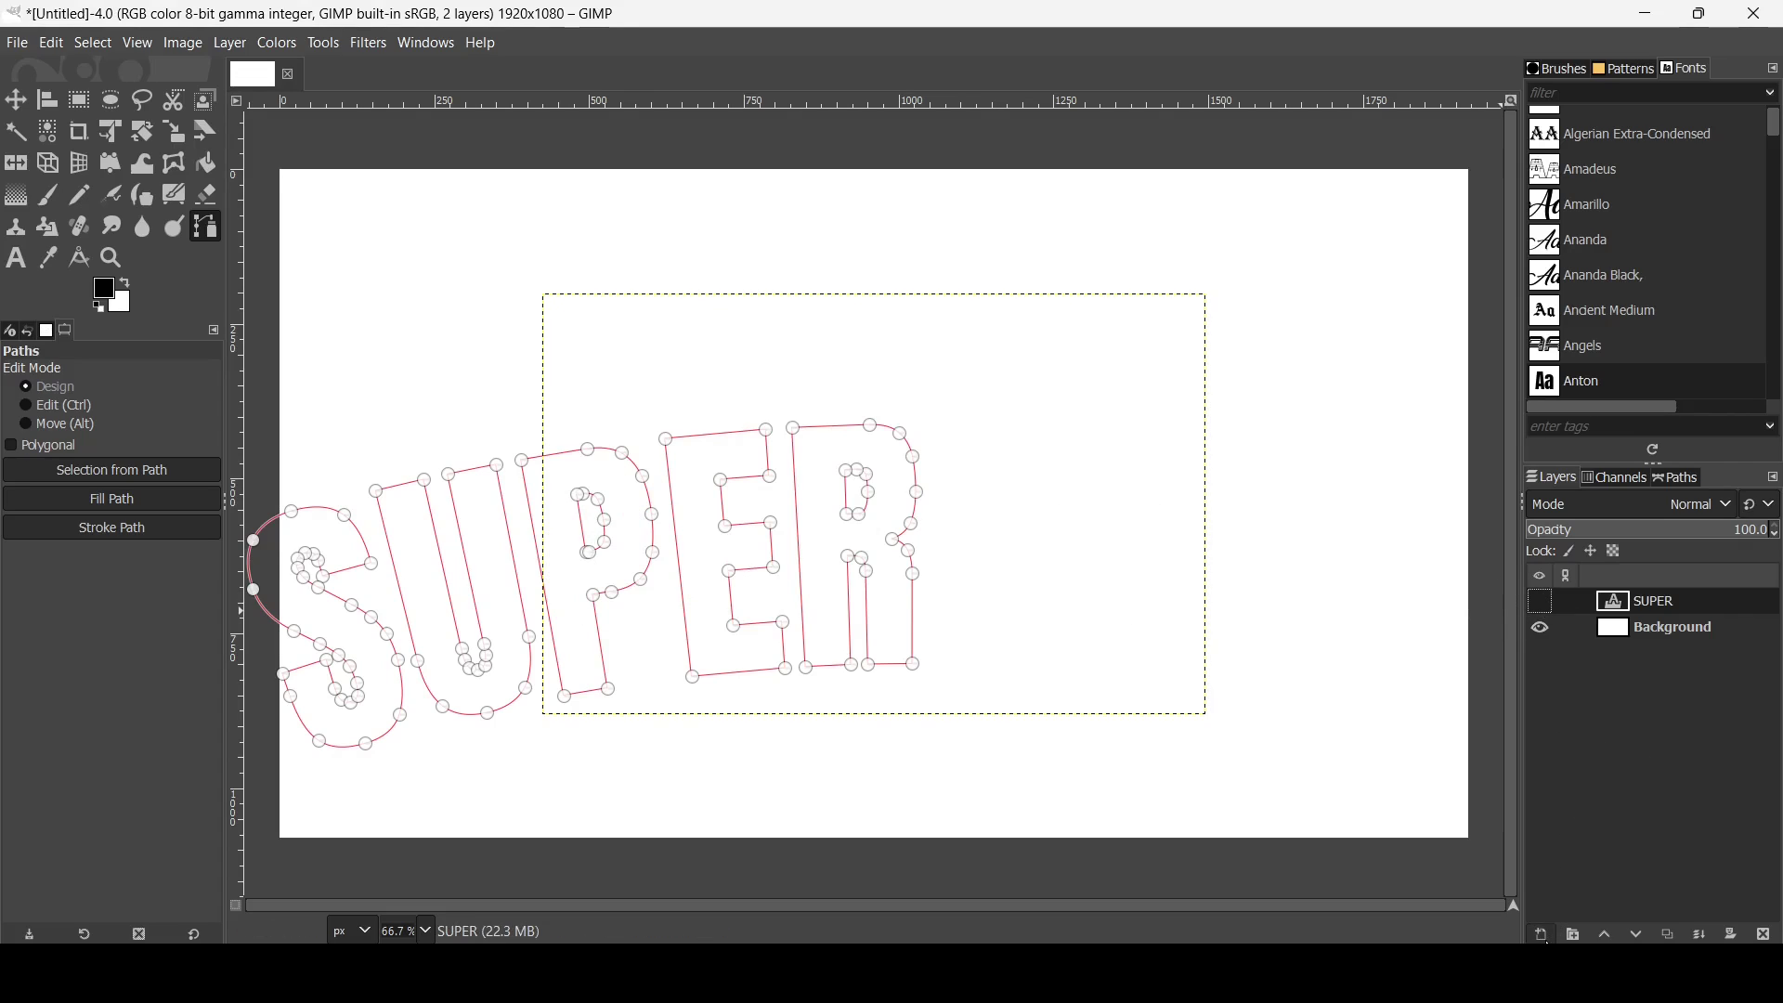
left_click(1542, 935)
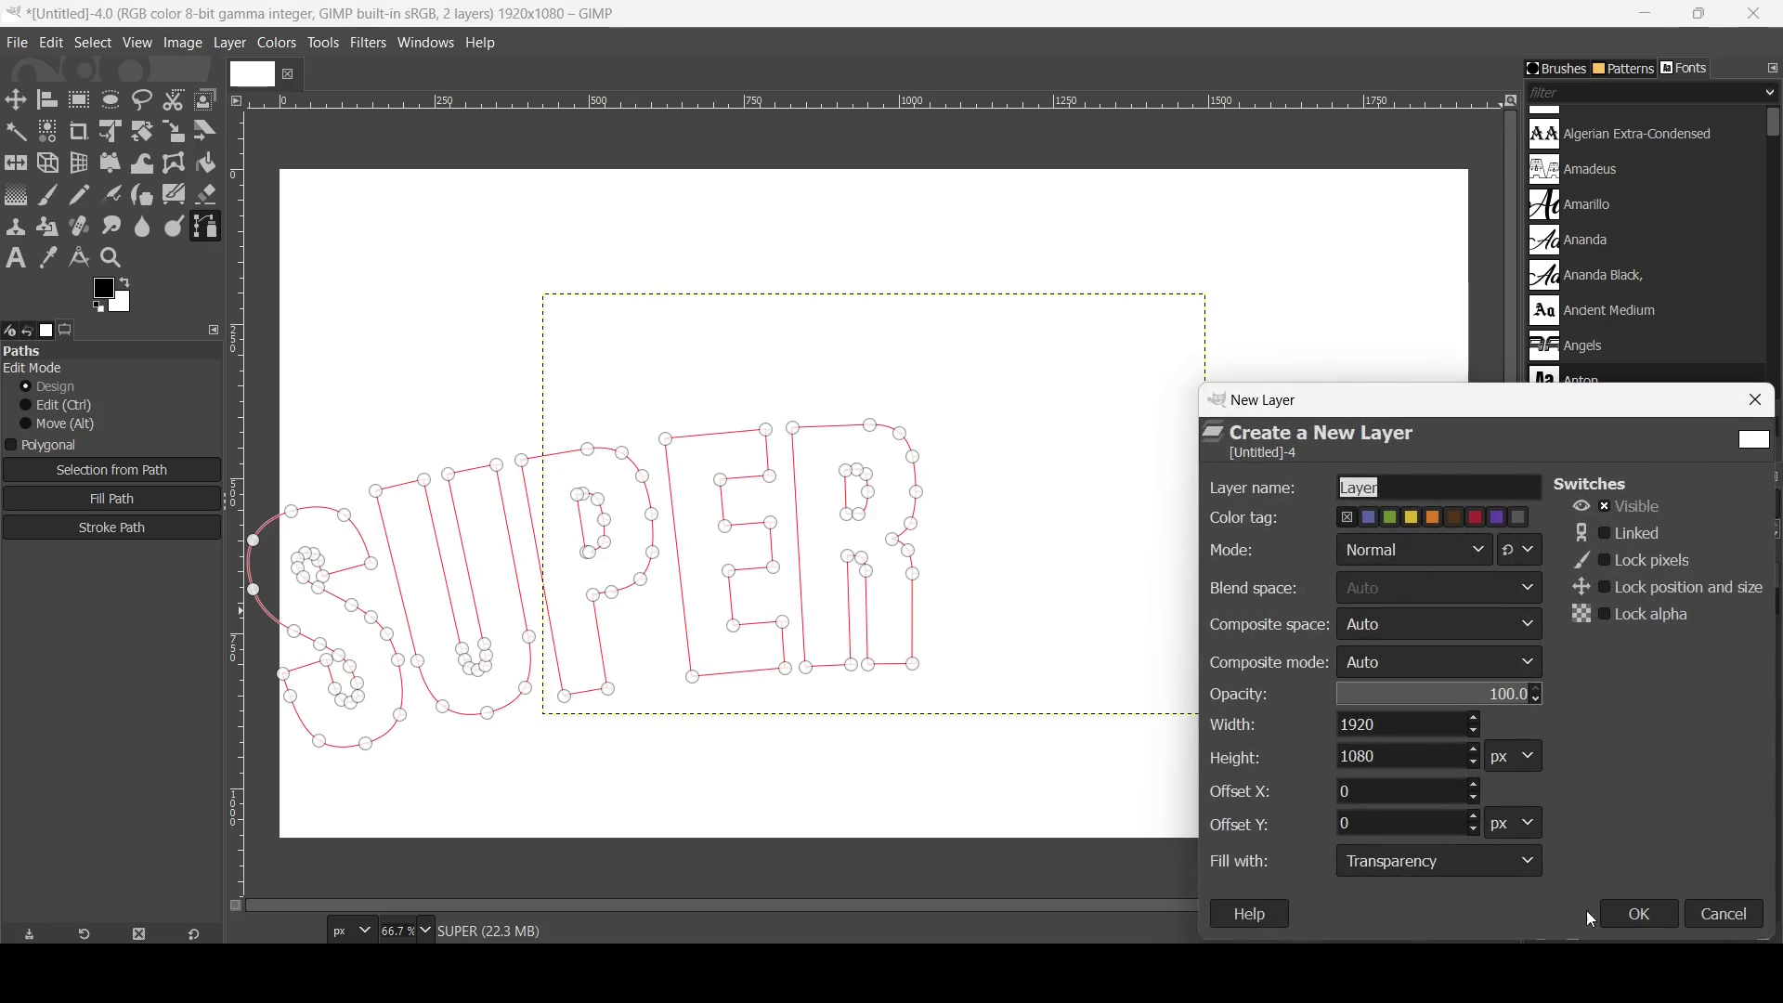
Step: Add a new layer named 'Layer' with Transparency fill at the top of the stack
left_click(1642, 918)
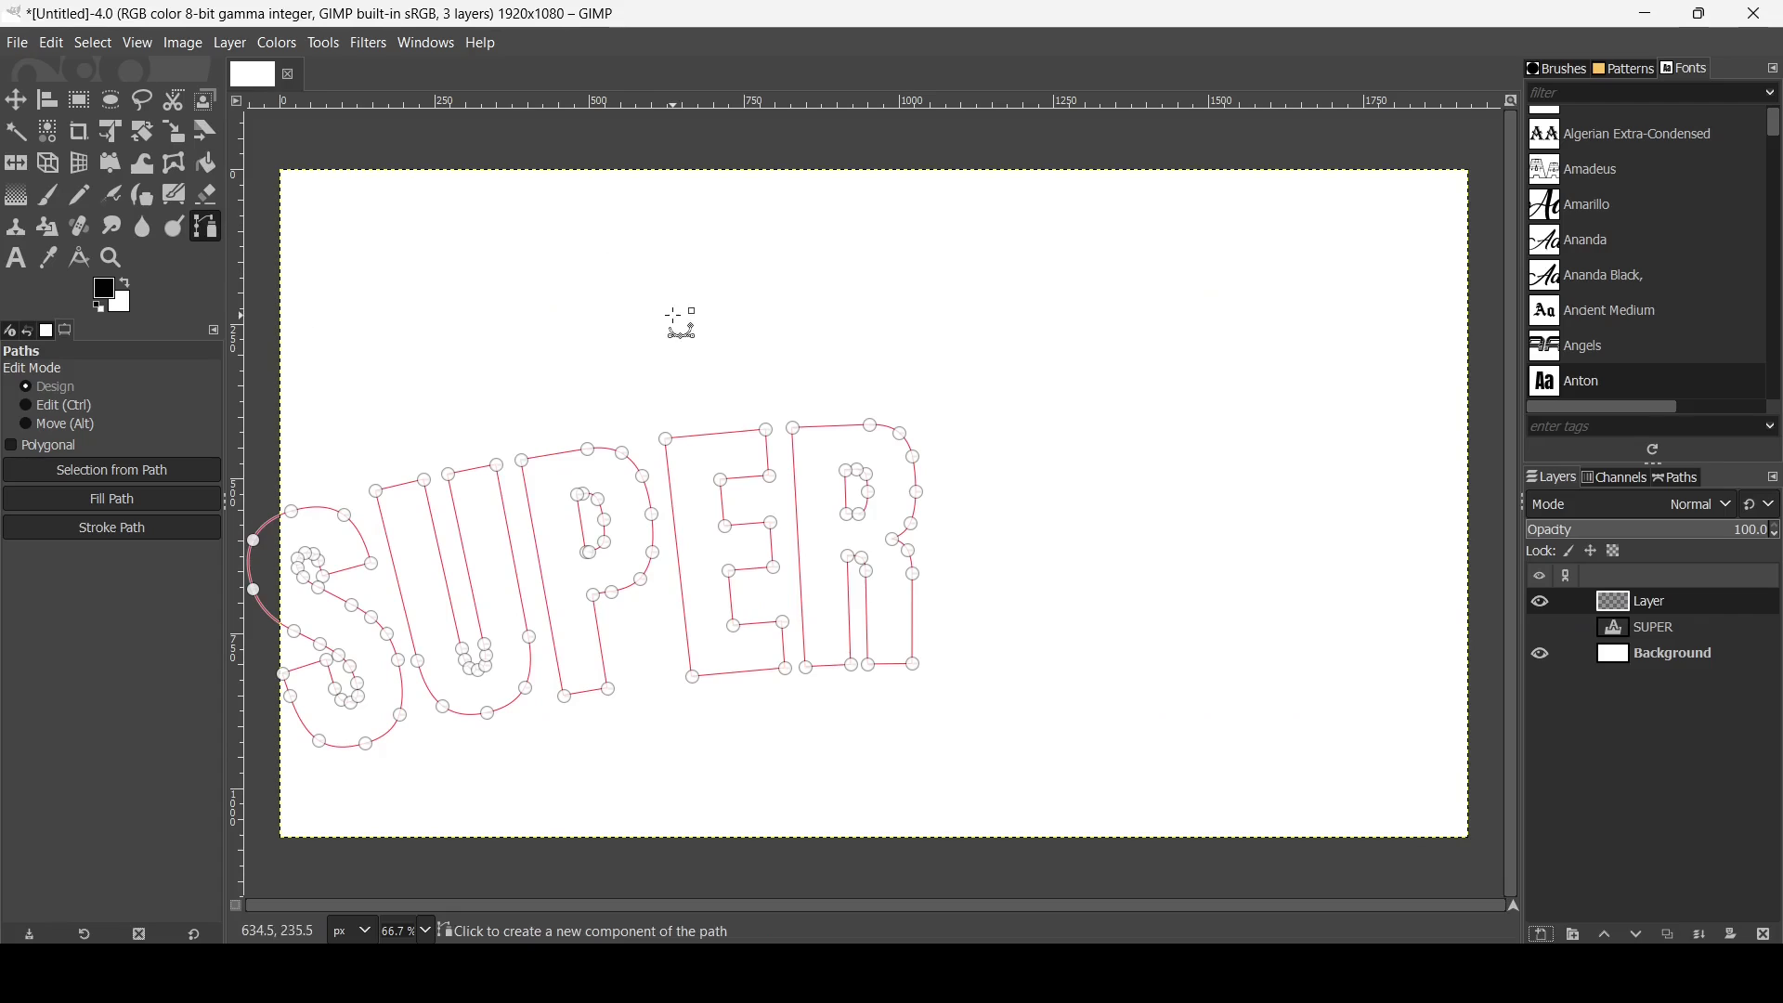
left_click(23, 105)
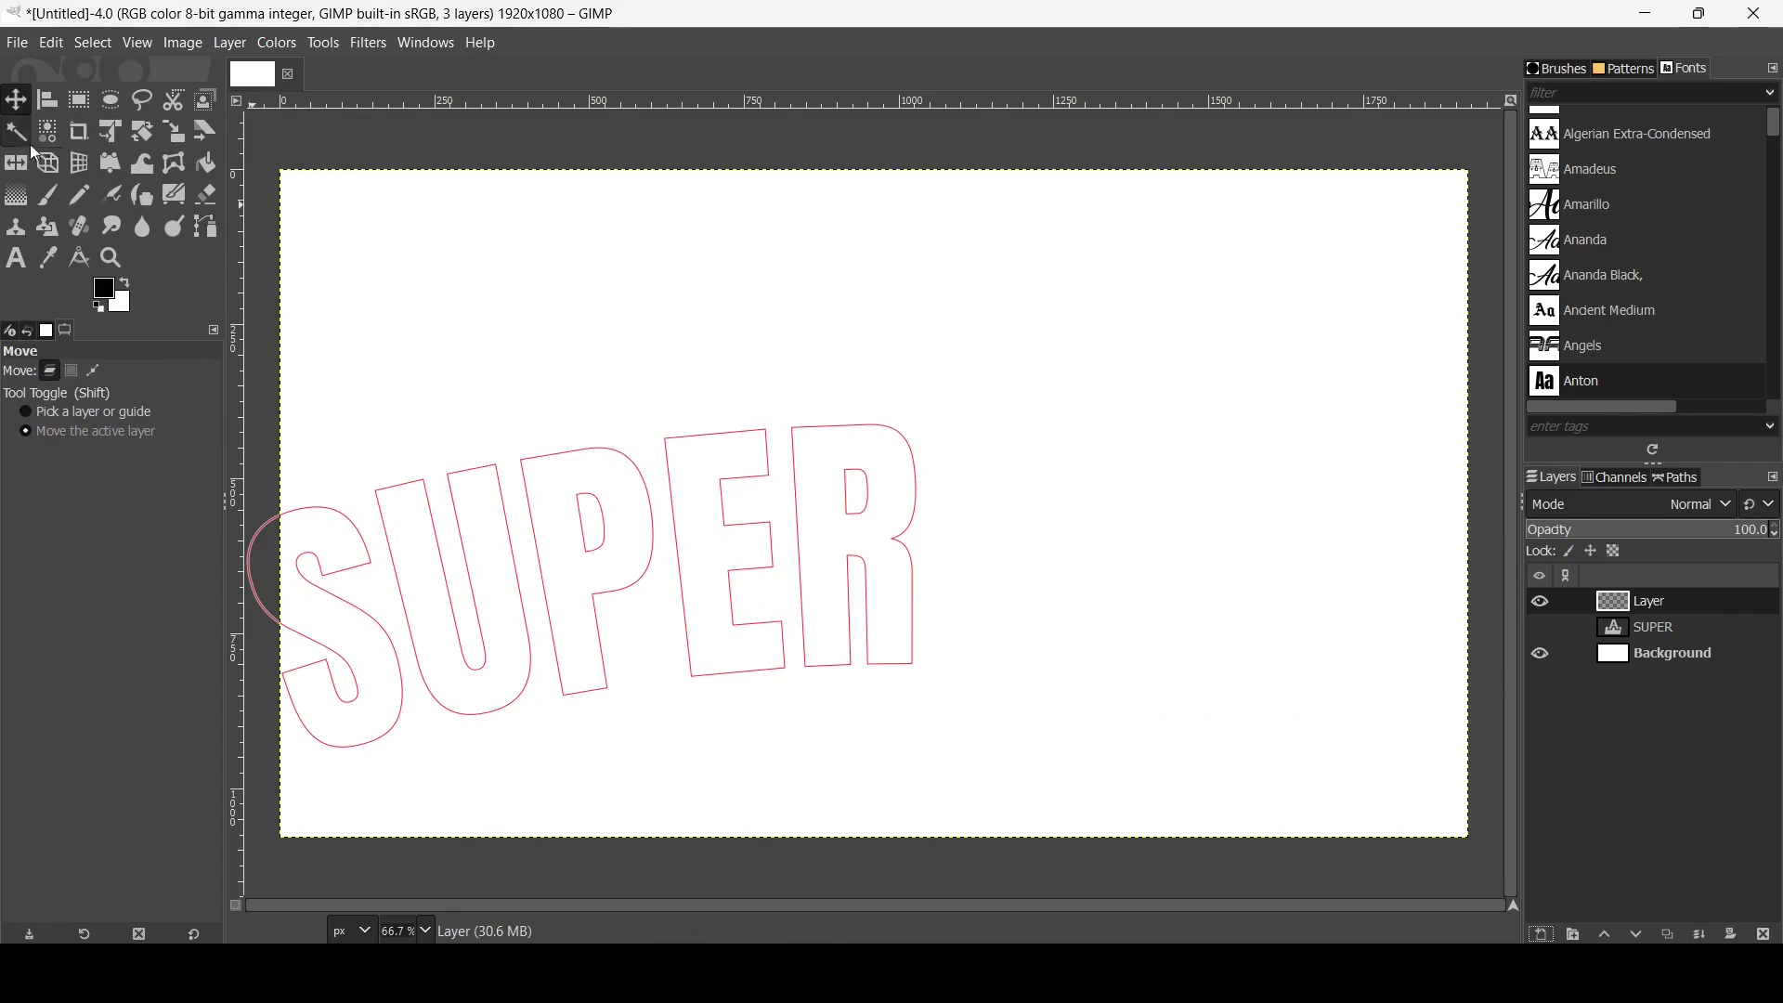
Step: Drag the curved SUPER path toward the canvas centre and open it for editing in Paths
left_click(93, 374)
left_click_drag(481, 539, 734, 480)
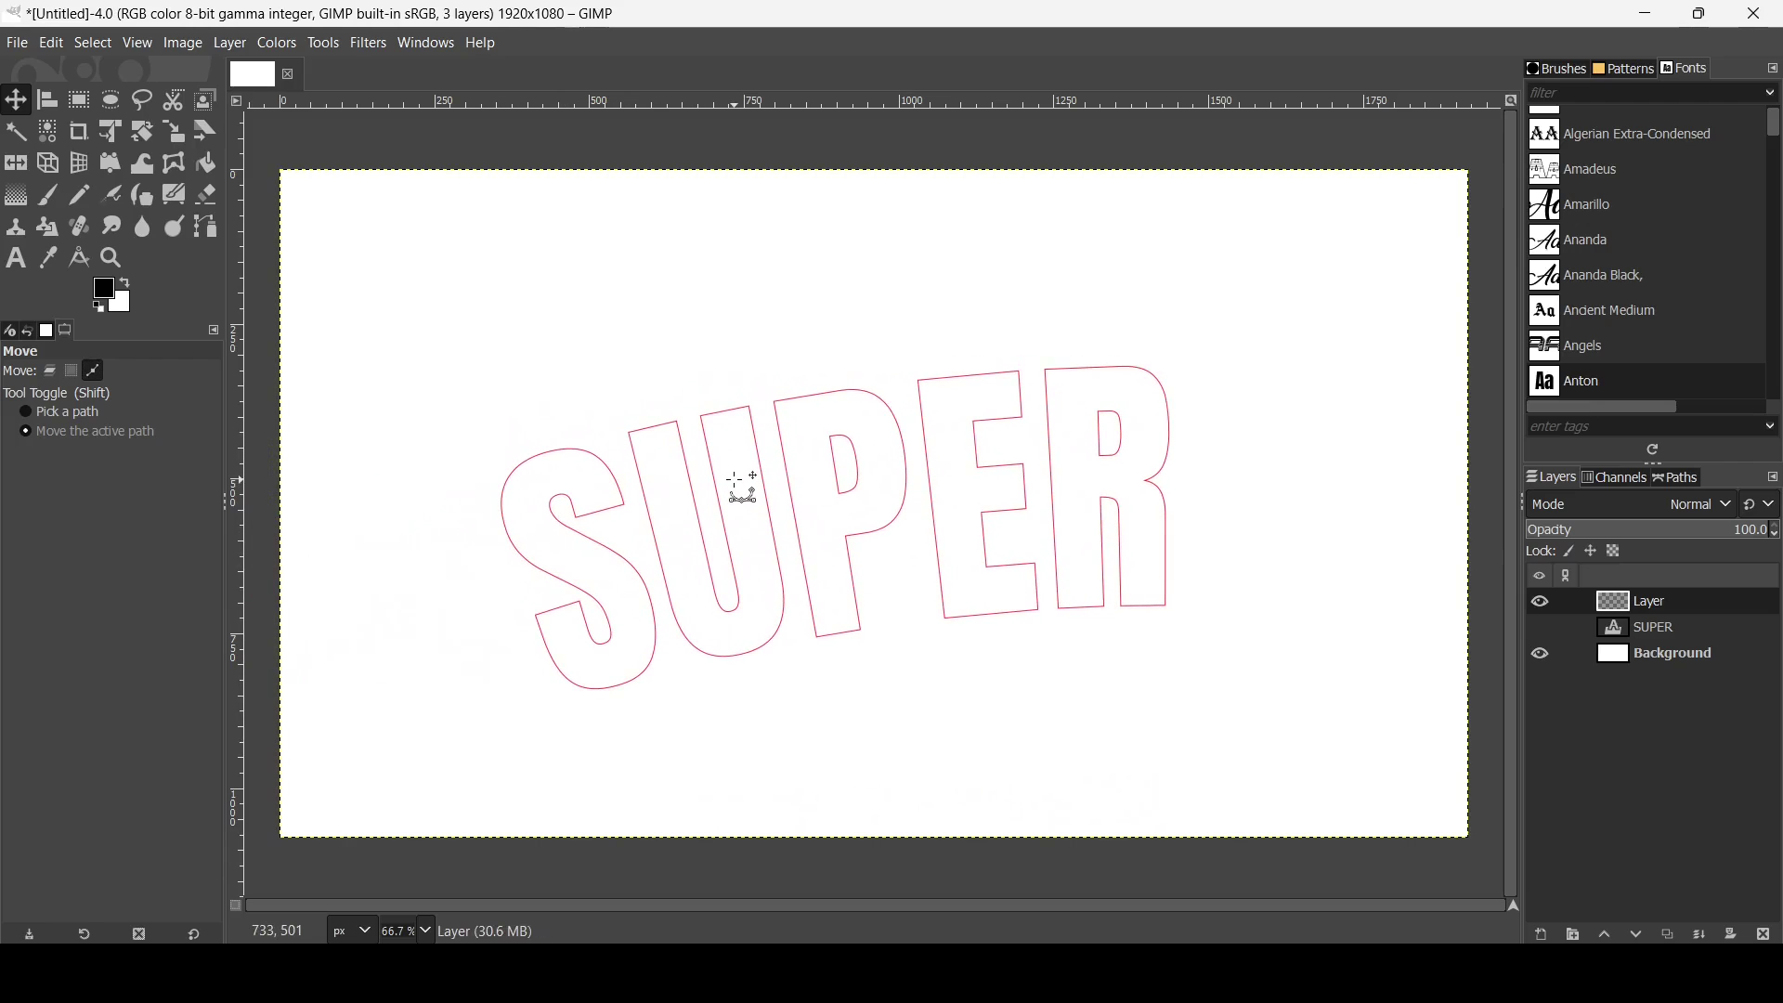
left_click(49, 372)
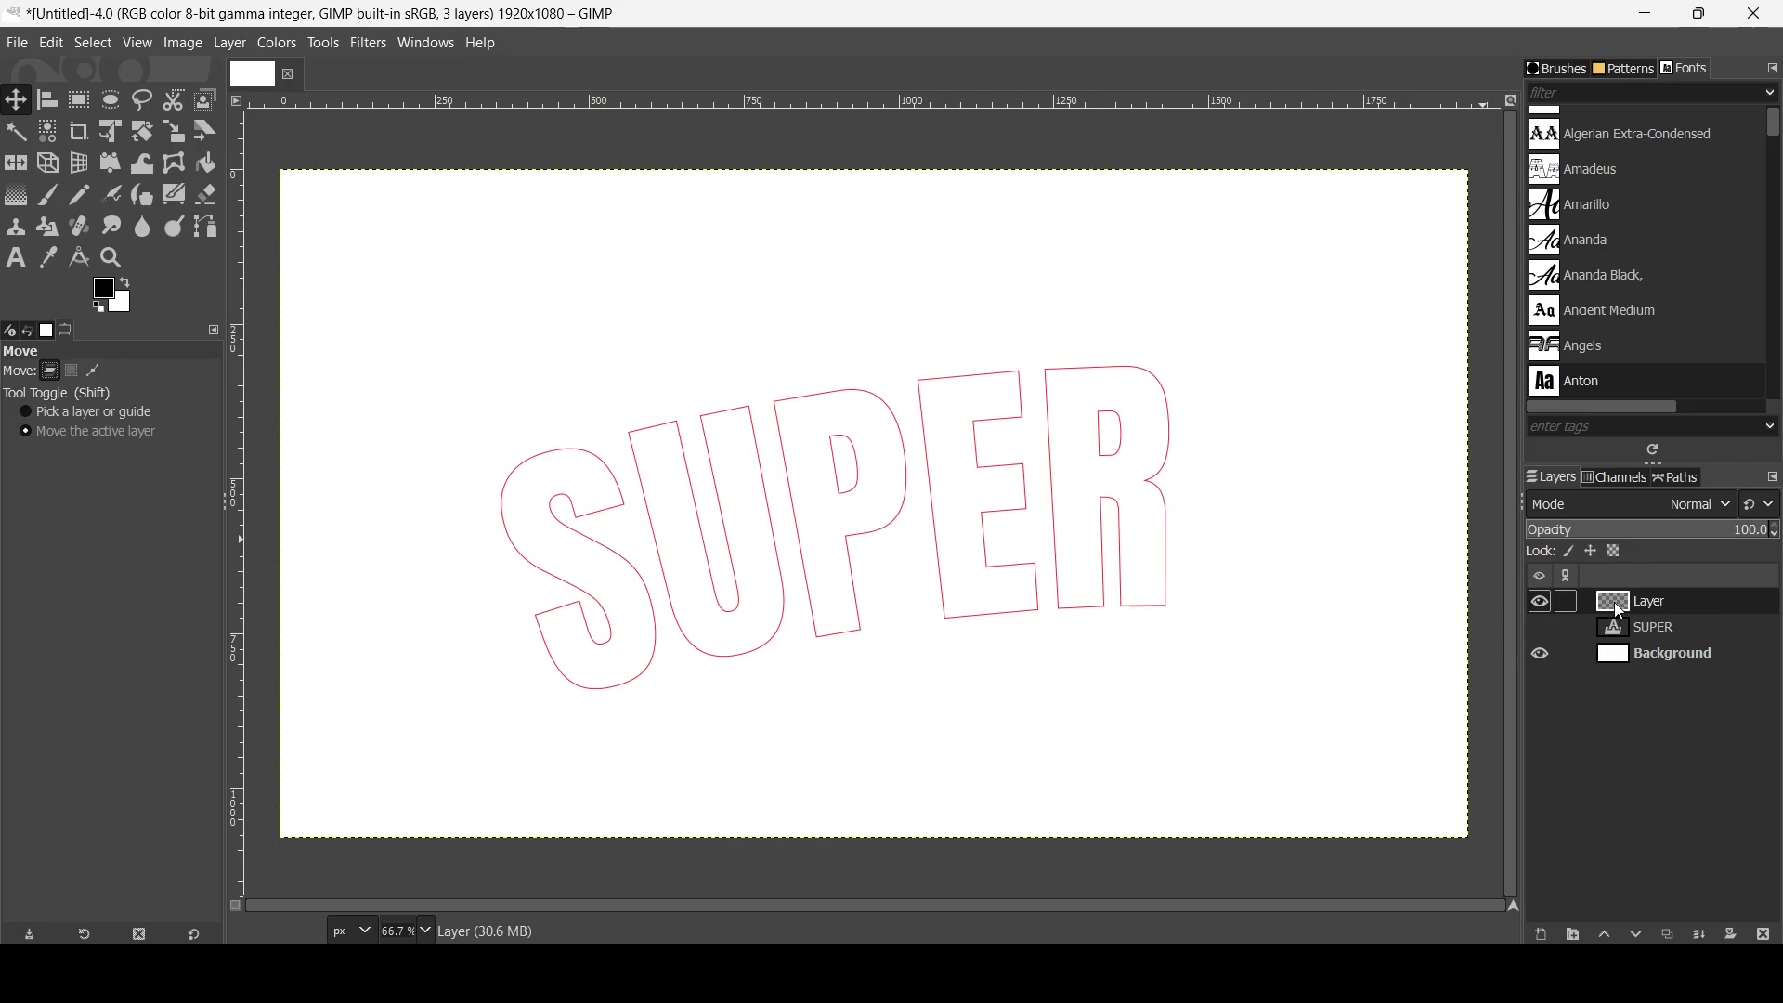
left_click(1683, 476)
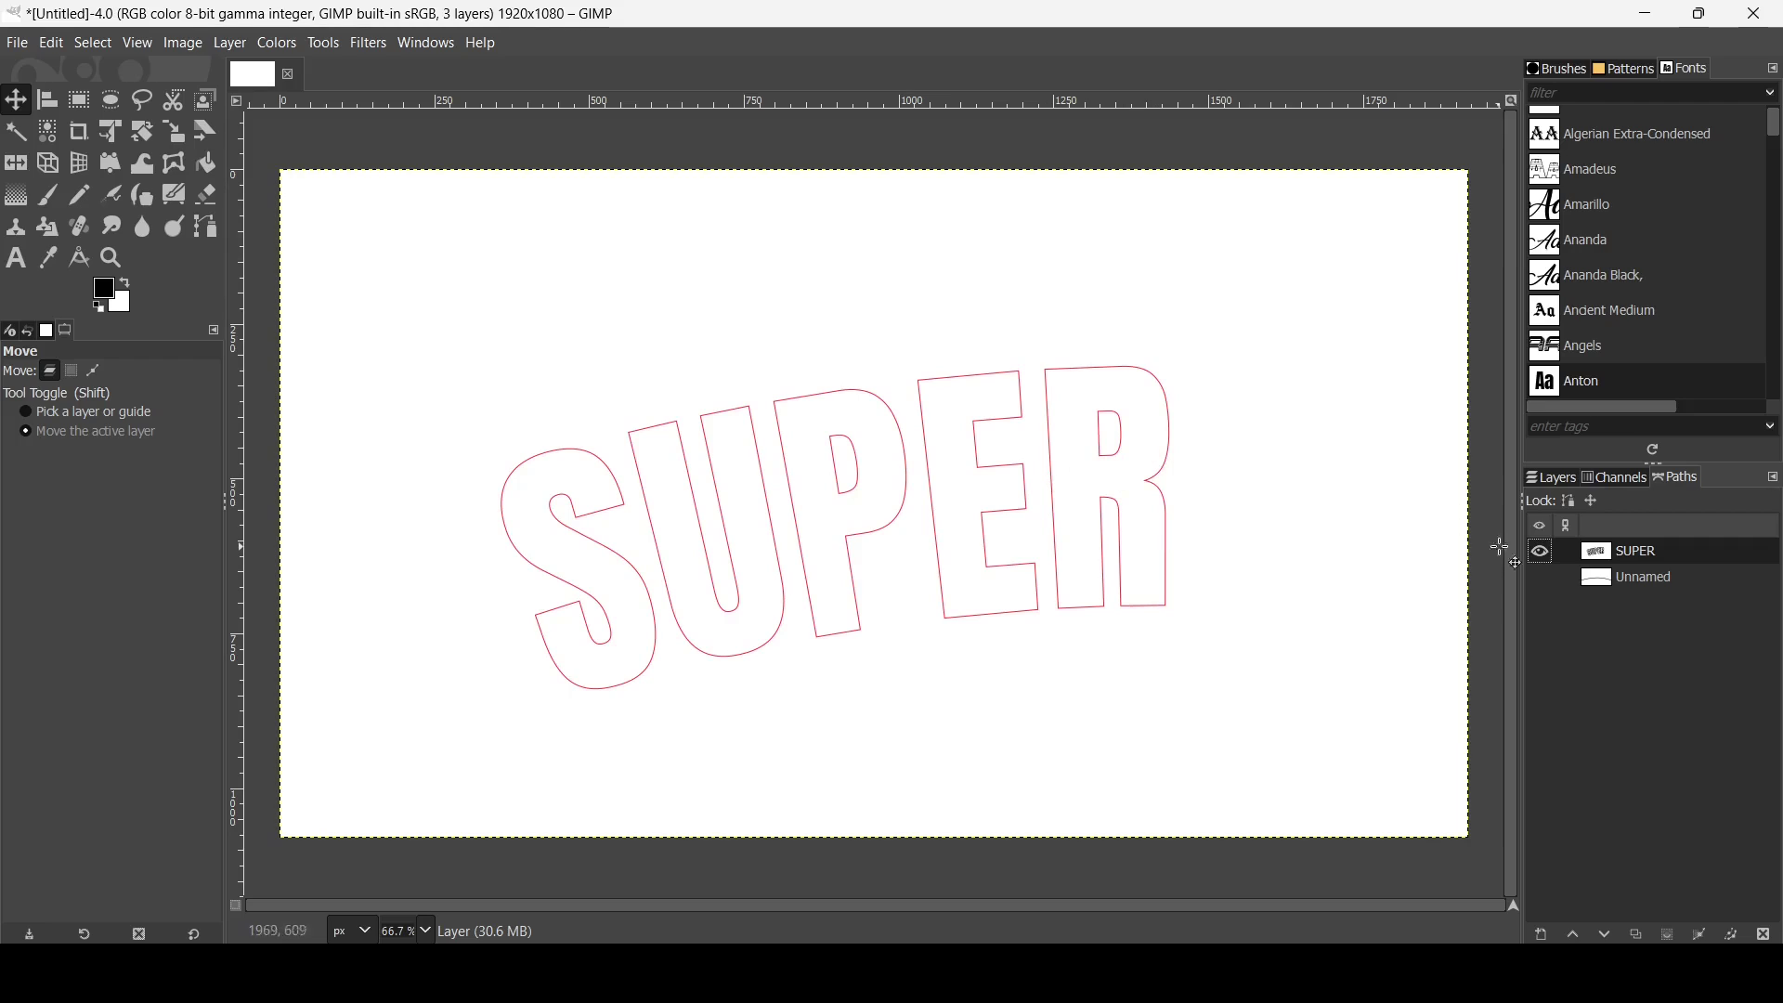
double_click(1597, 552)
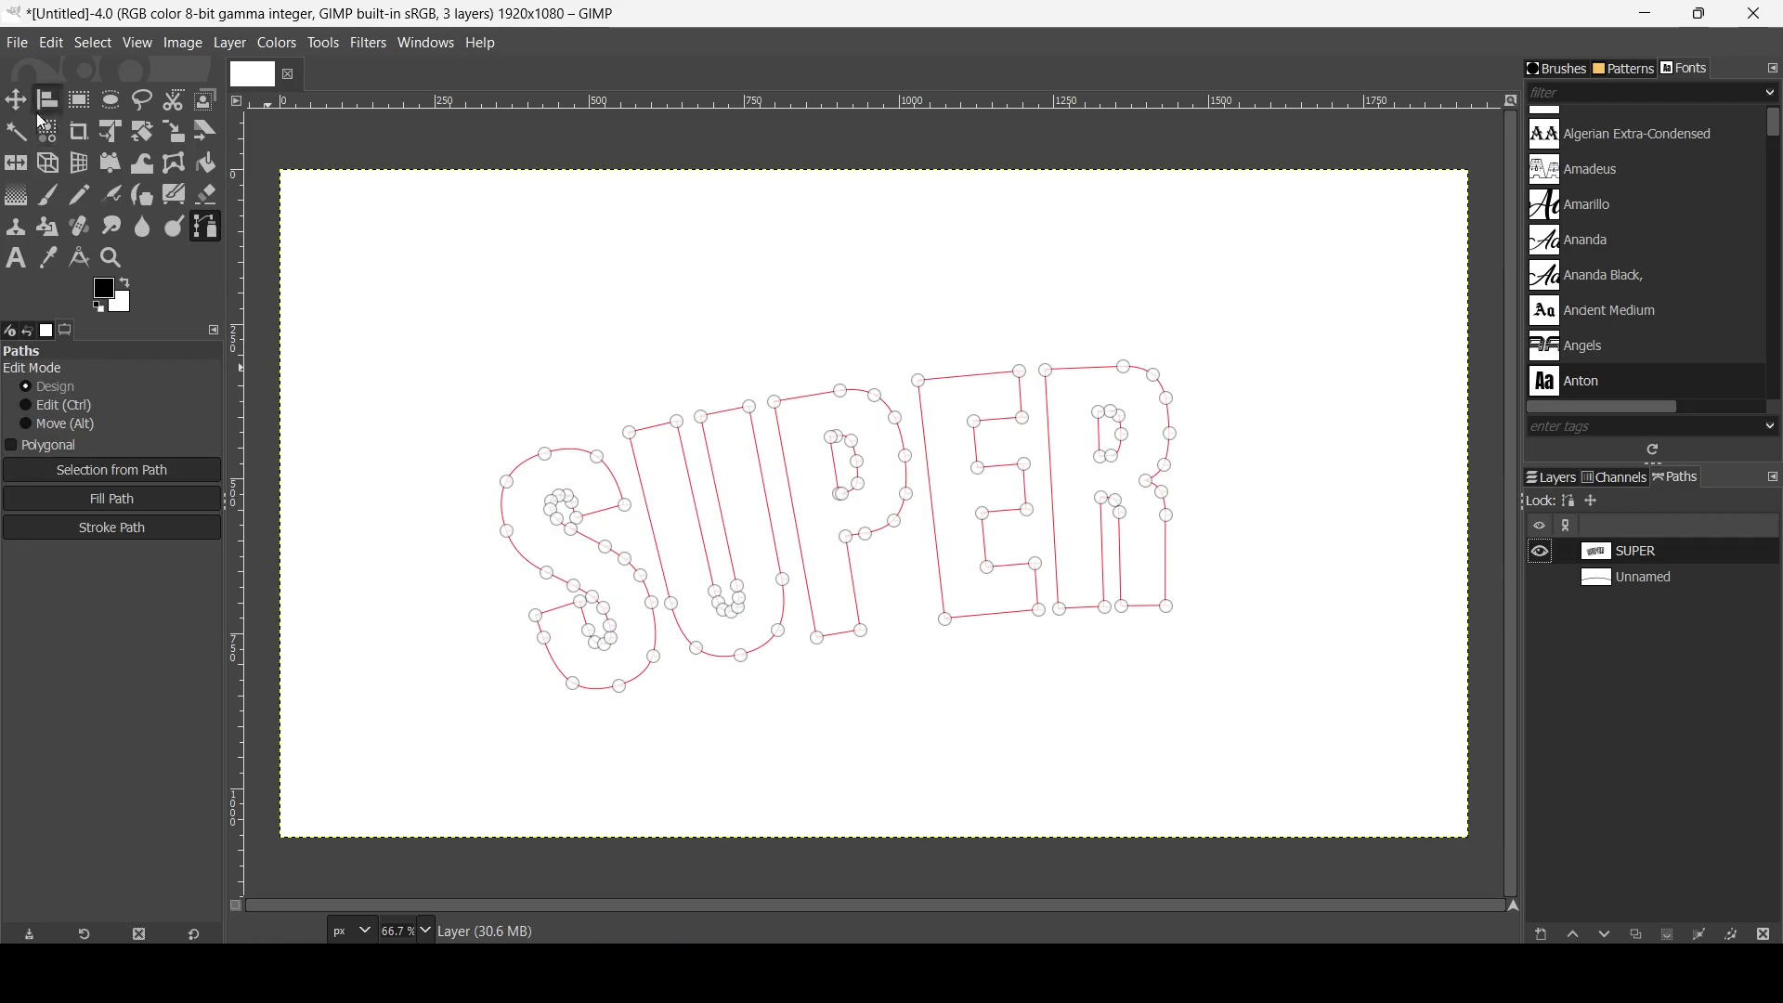
Step: Set the foreground colour to yellow e6cc19 from the colour history
left_click(128, 286)
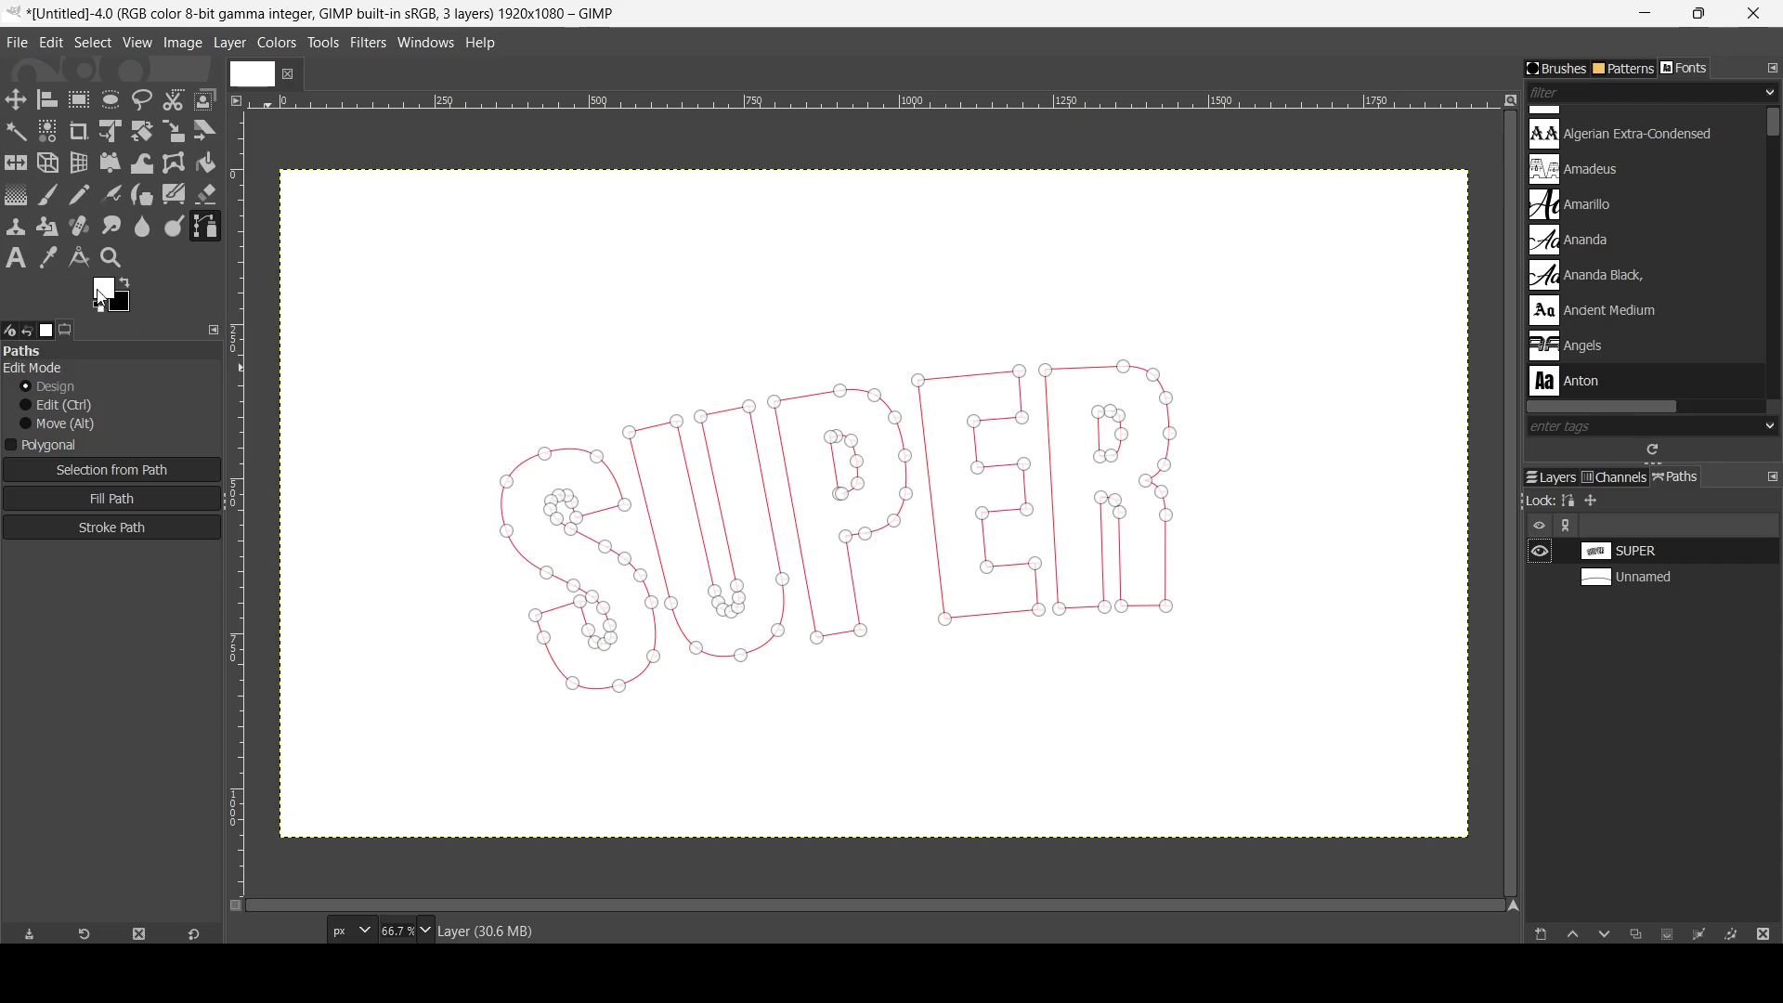
left_click(106, 296)
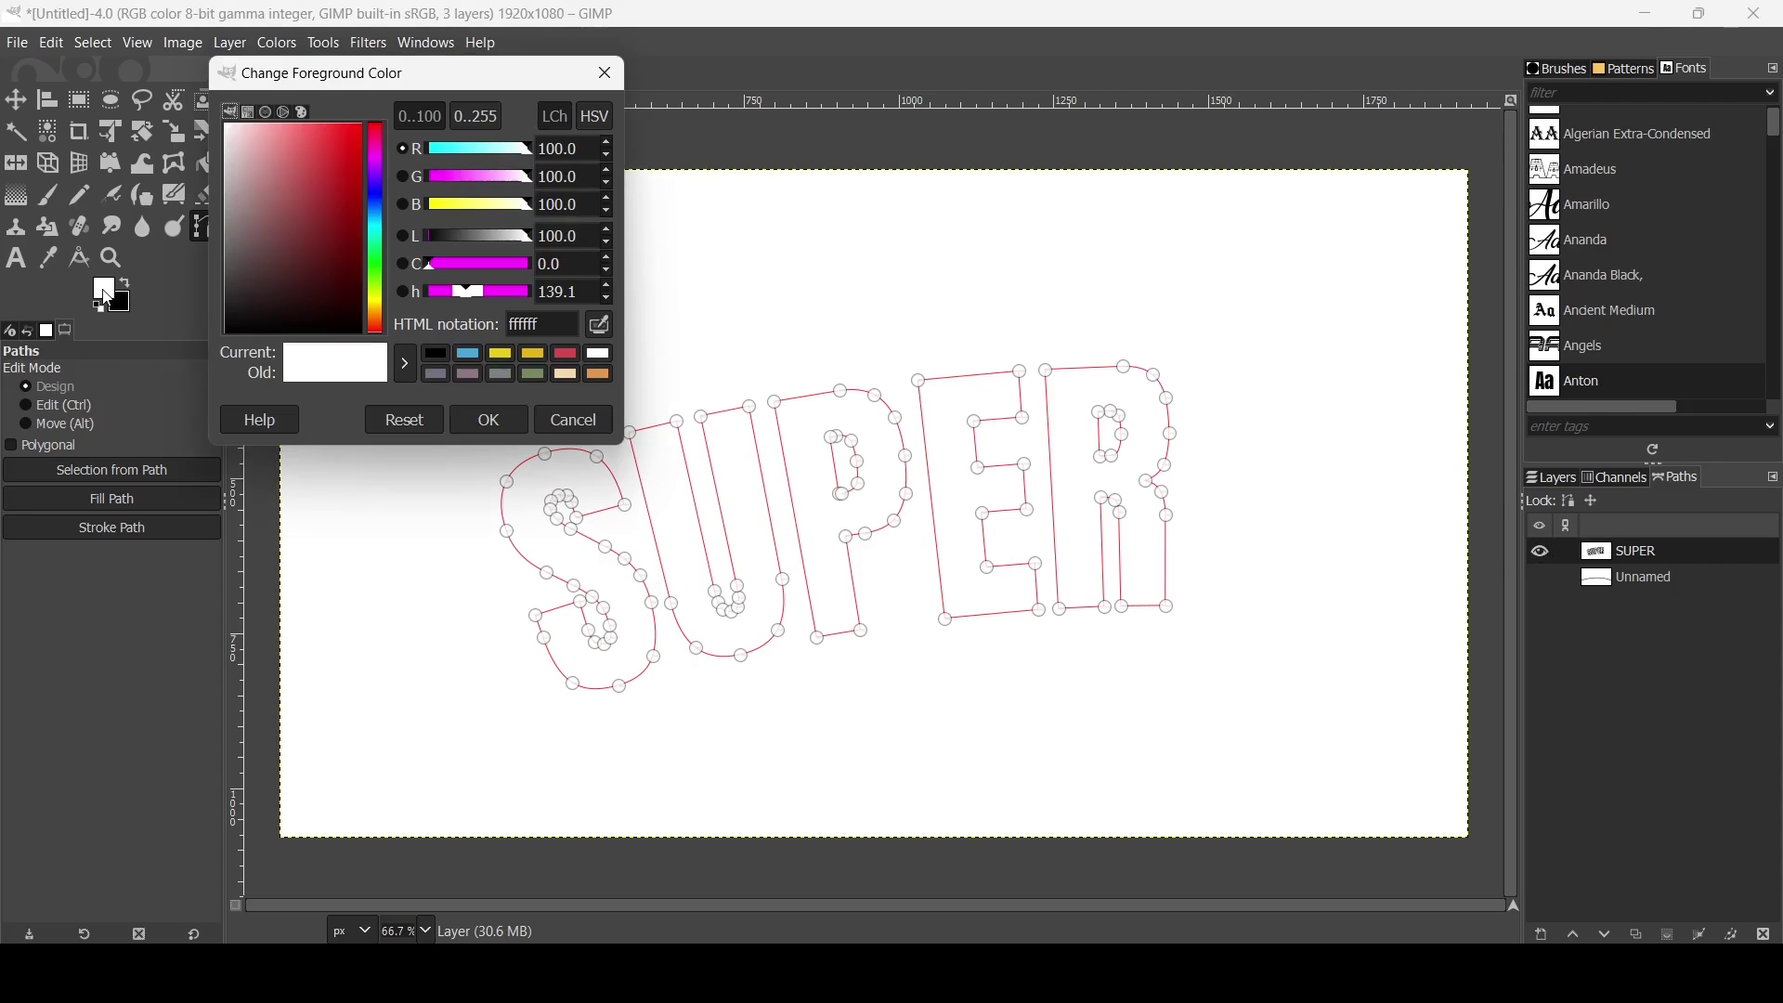
left_click(502, 356)
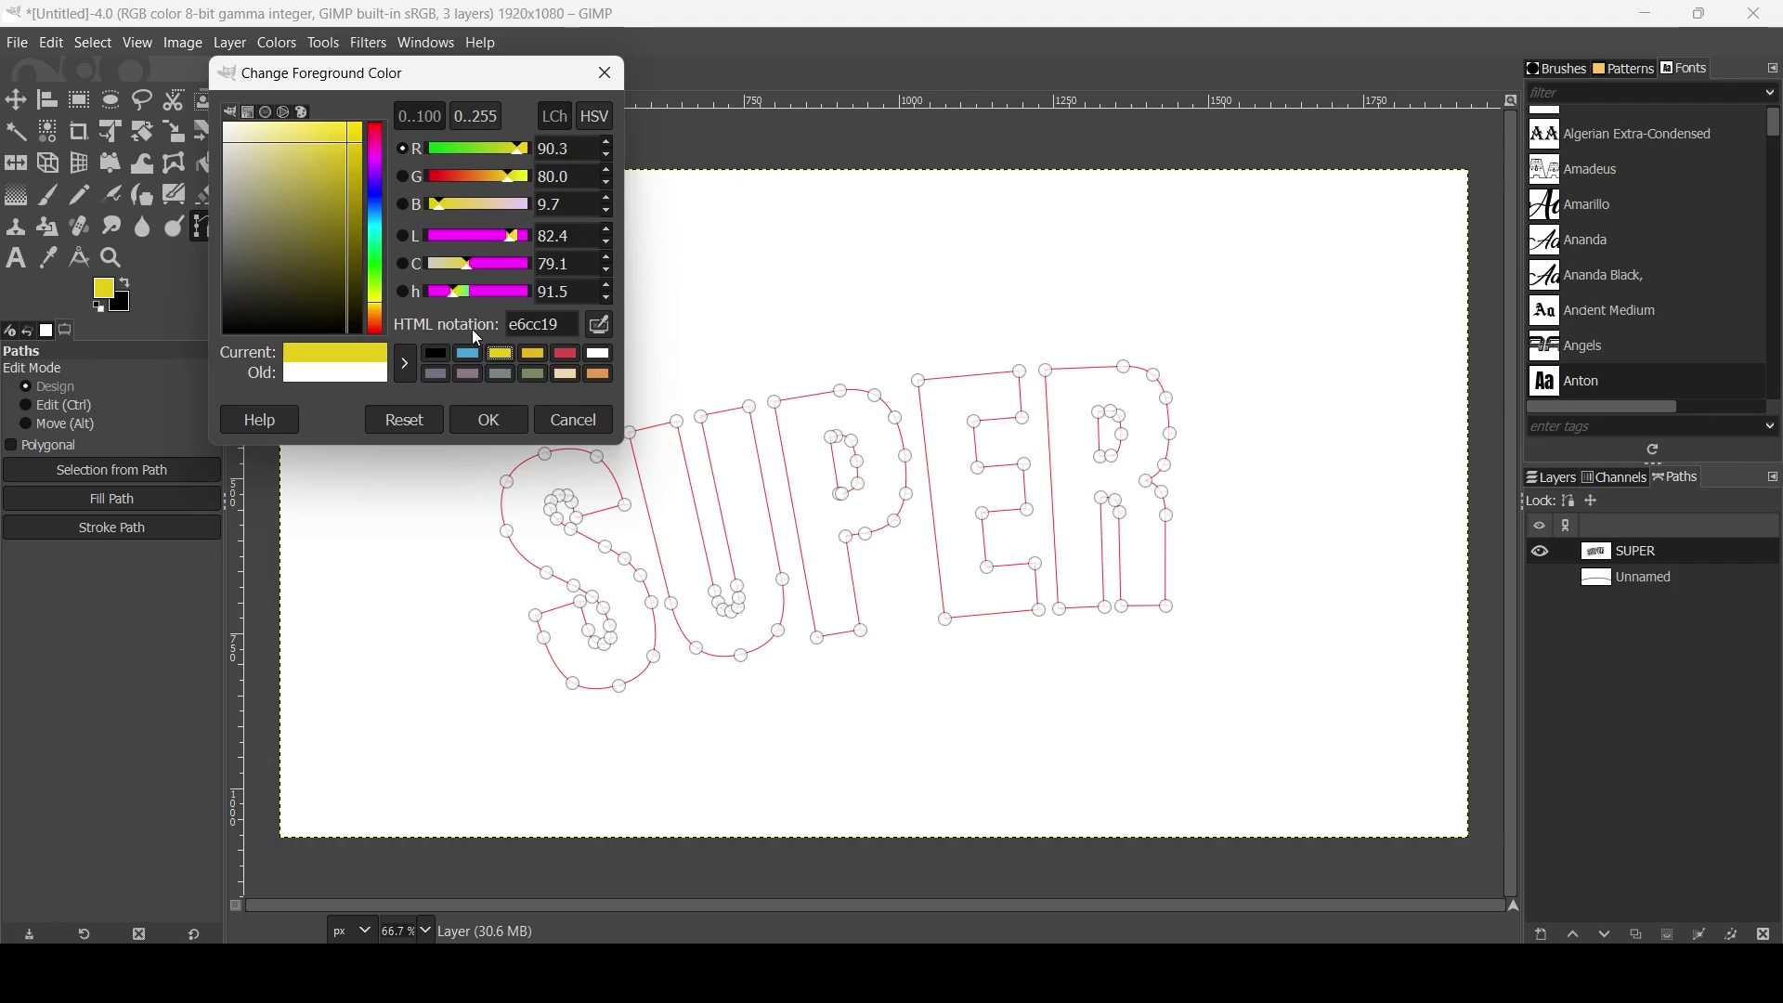
left_click(483, 416)
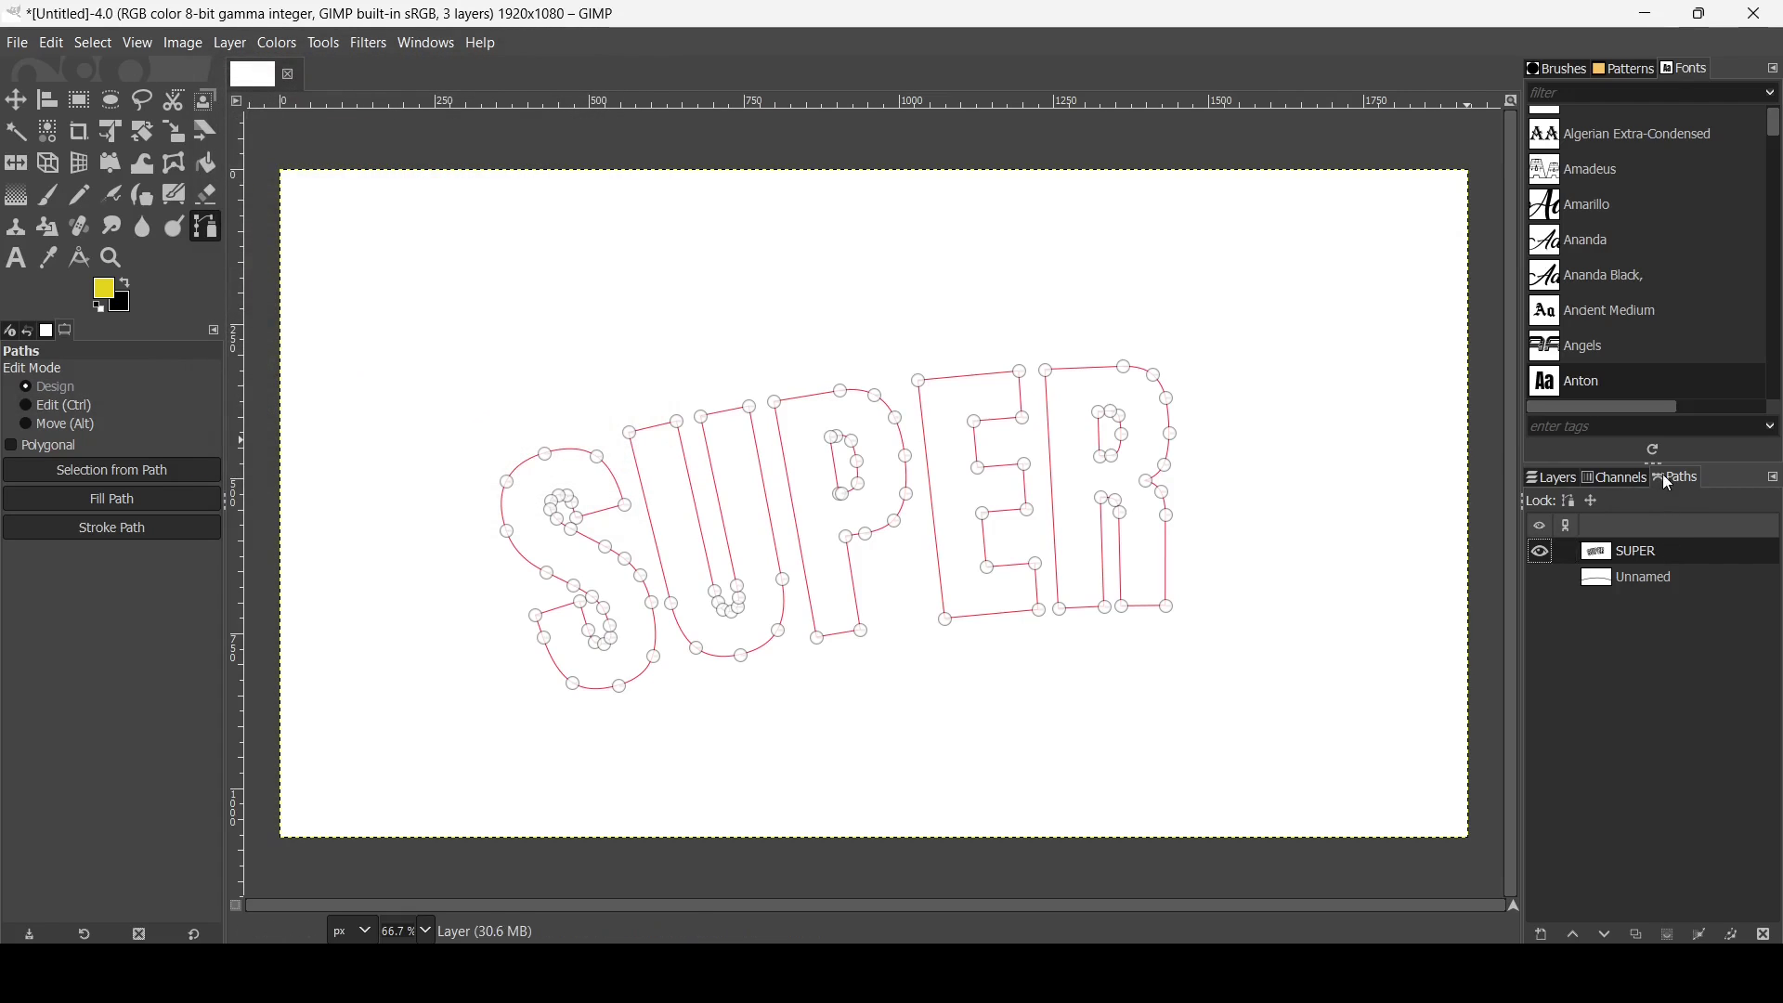
Step: Fill the bent SUPER path with solid yellow on the transparent top layer
left_click(1564, 480)
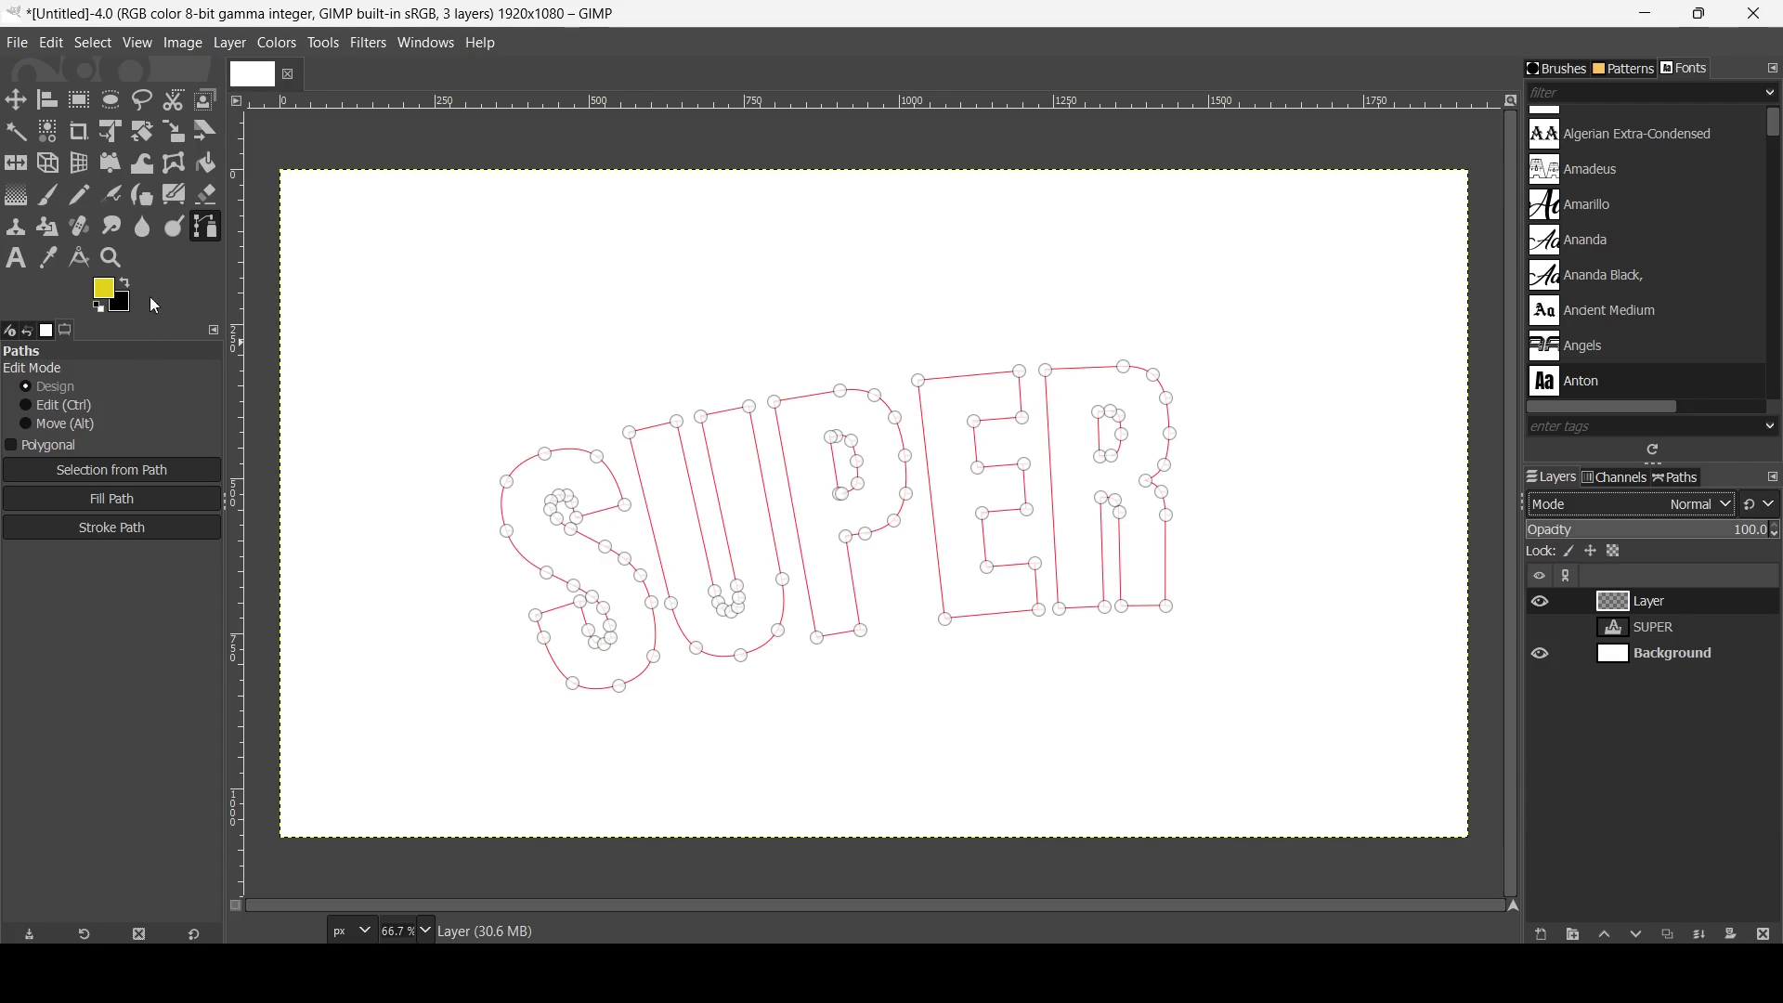
left_click(164, 498)
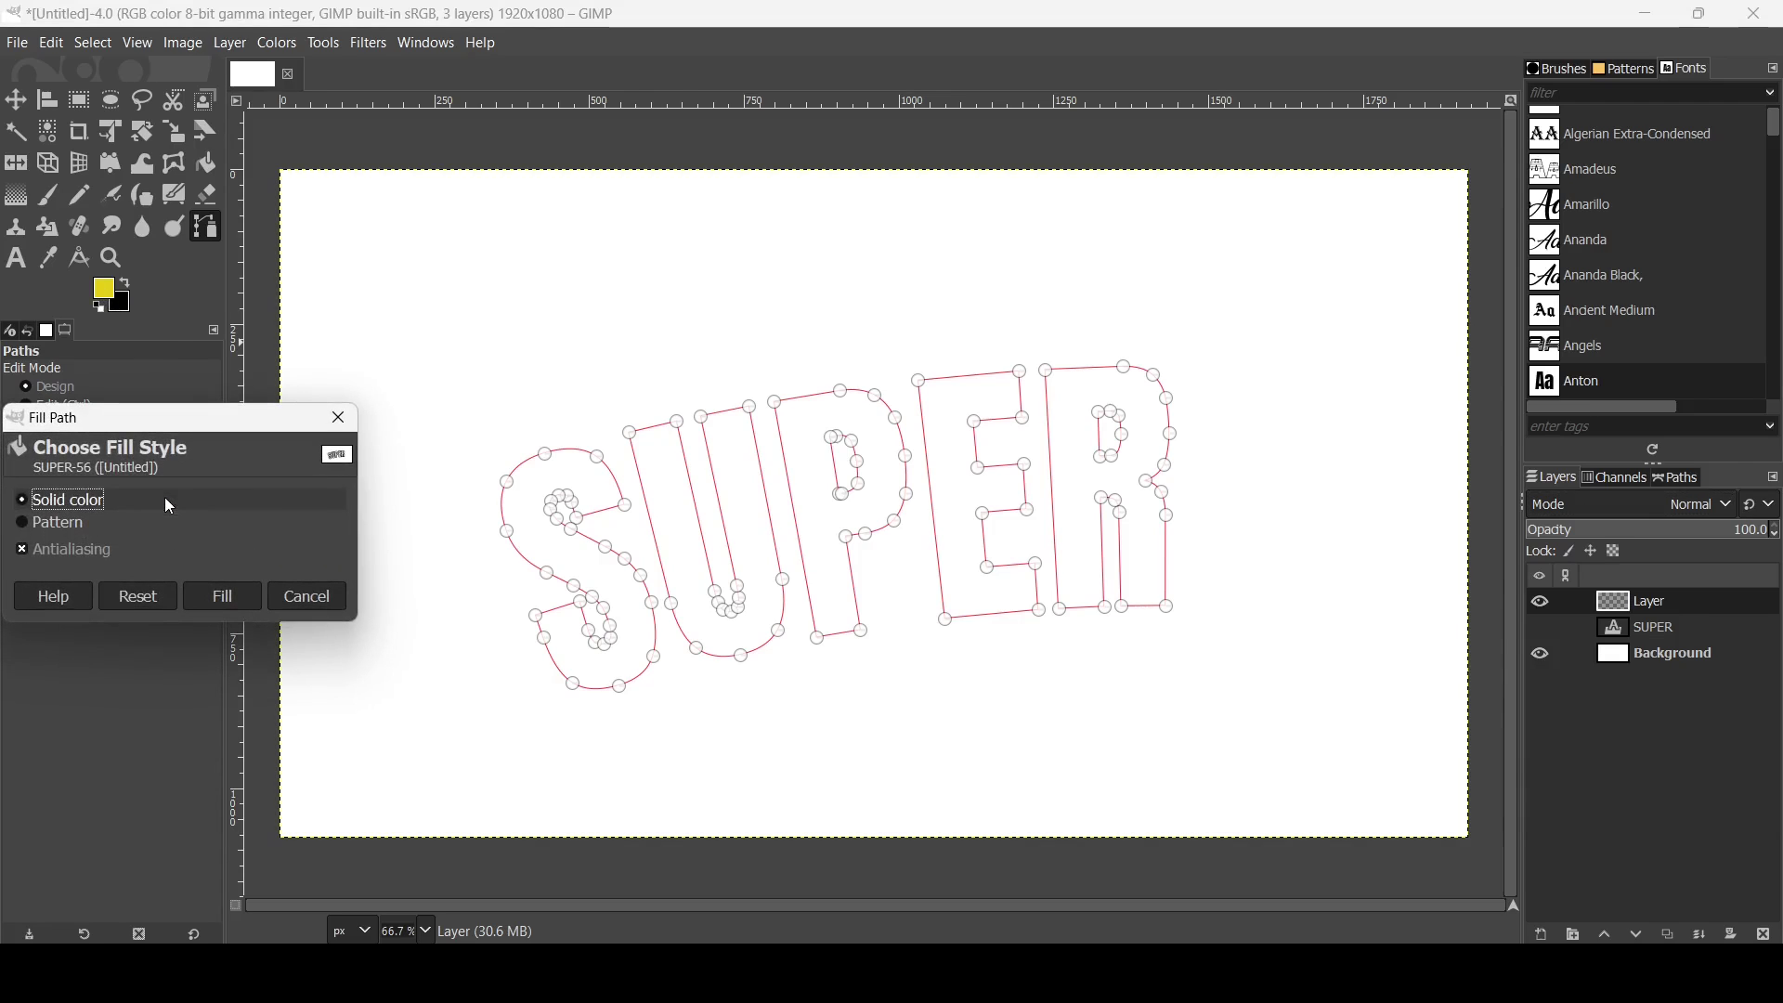
left_click_drag(175, 430, 180, 522)
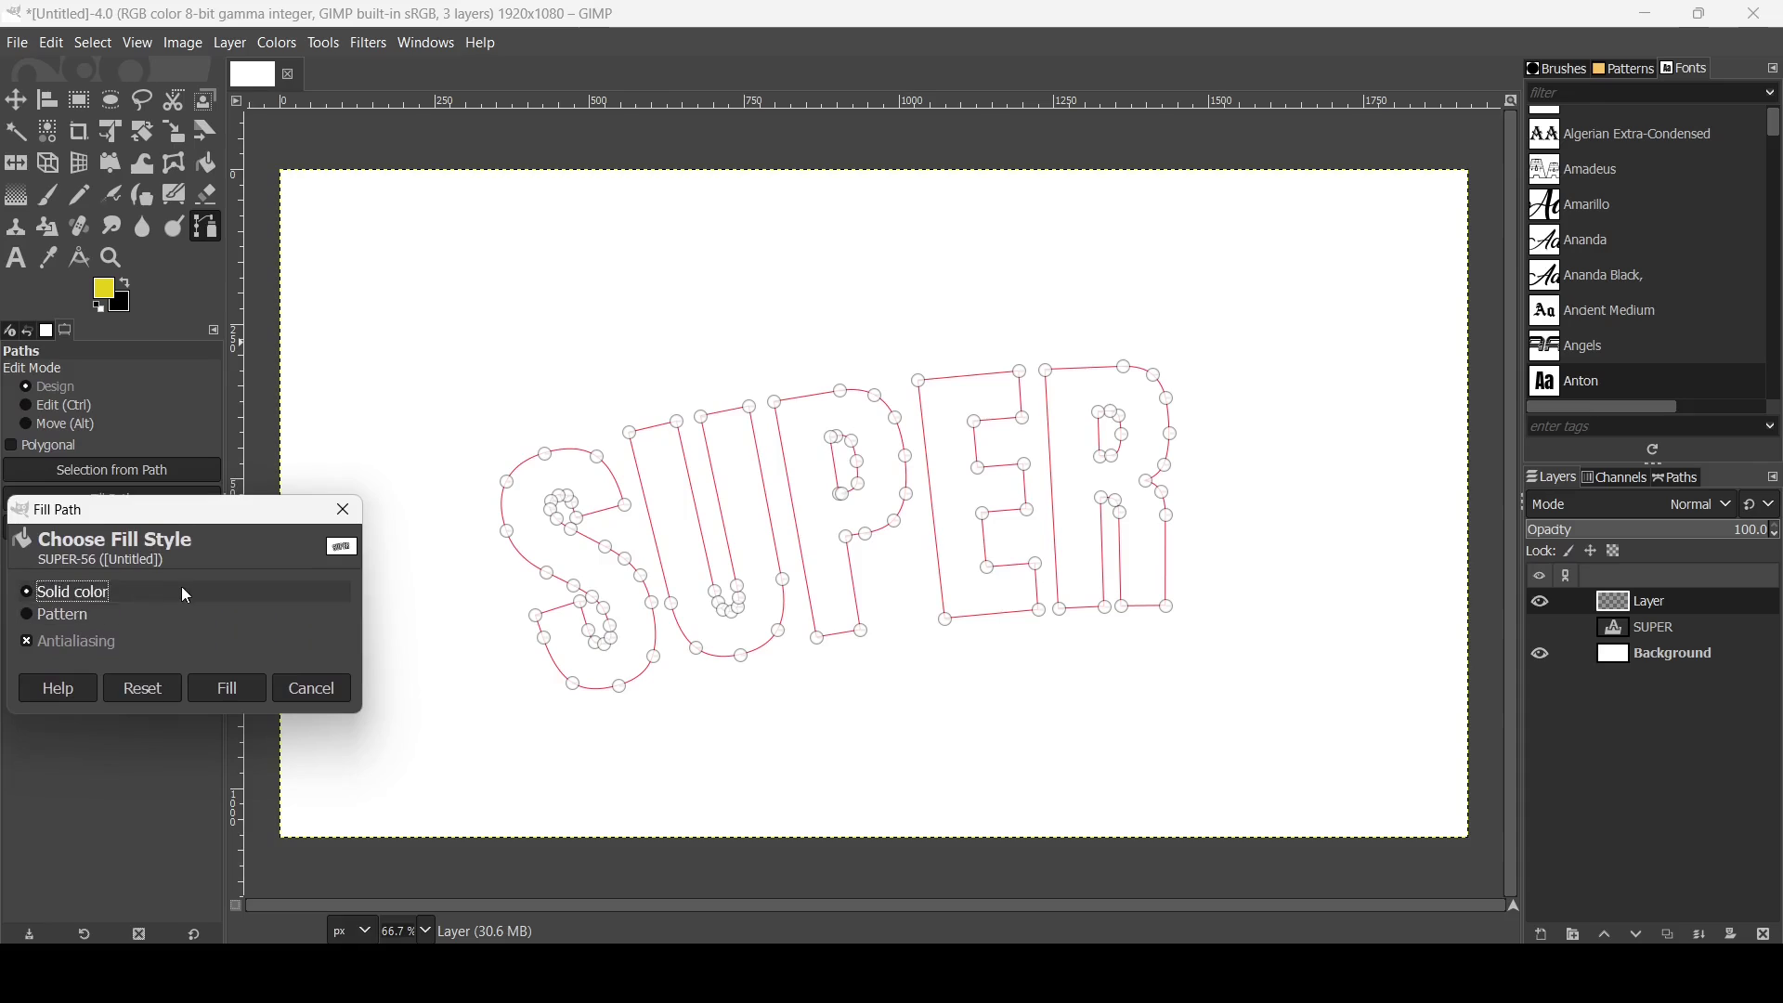
left_click(227, 689)
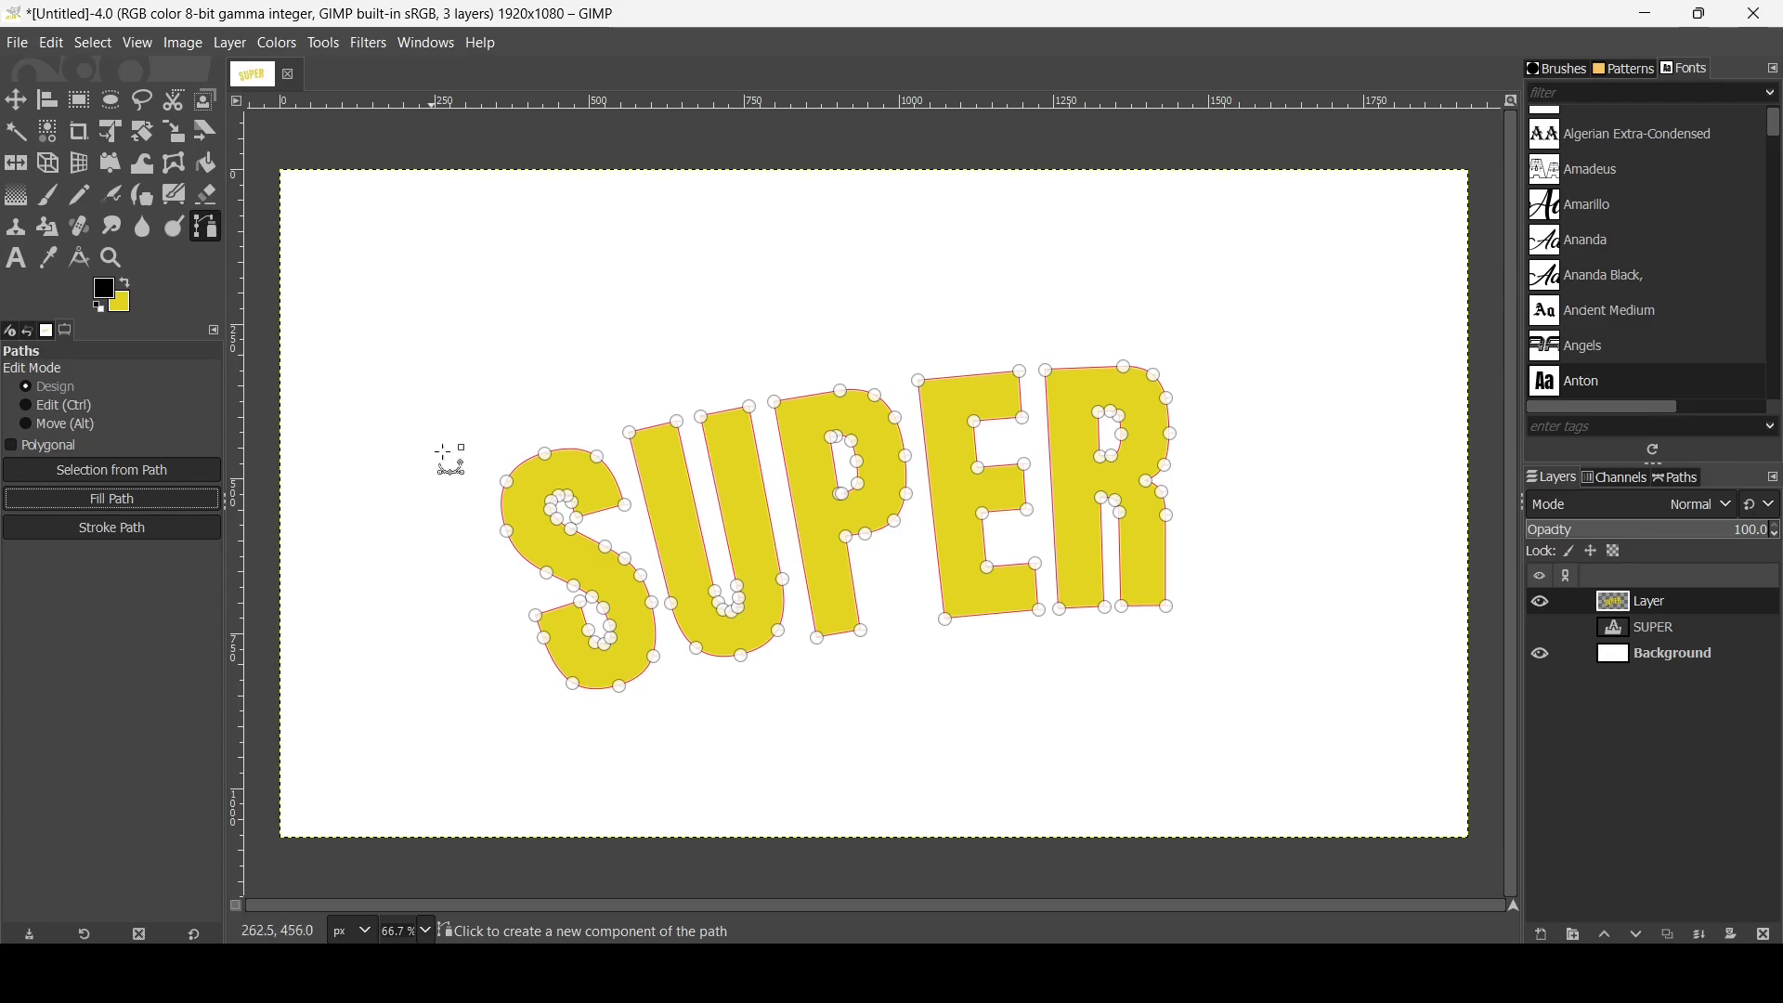
Step: Stroke the SUPER path with a 10 px solid black line, then hide the path
left_click(182, 528)
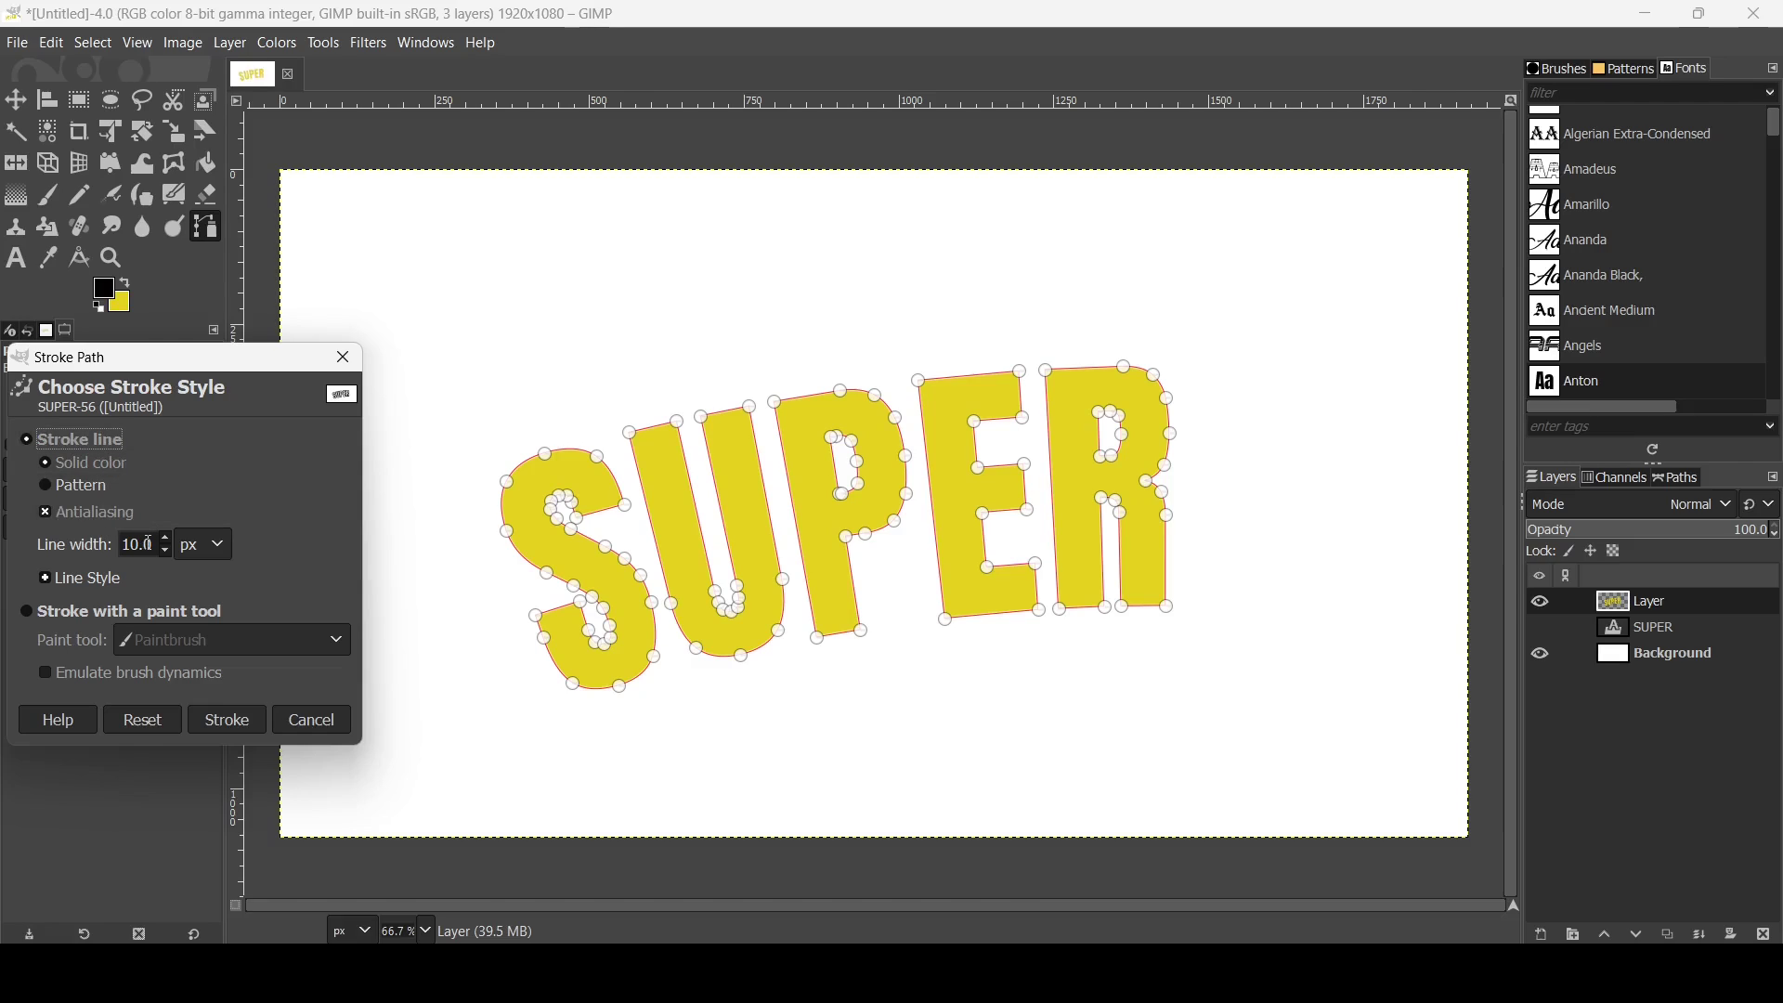
left_click(245, 725)
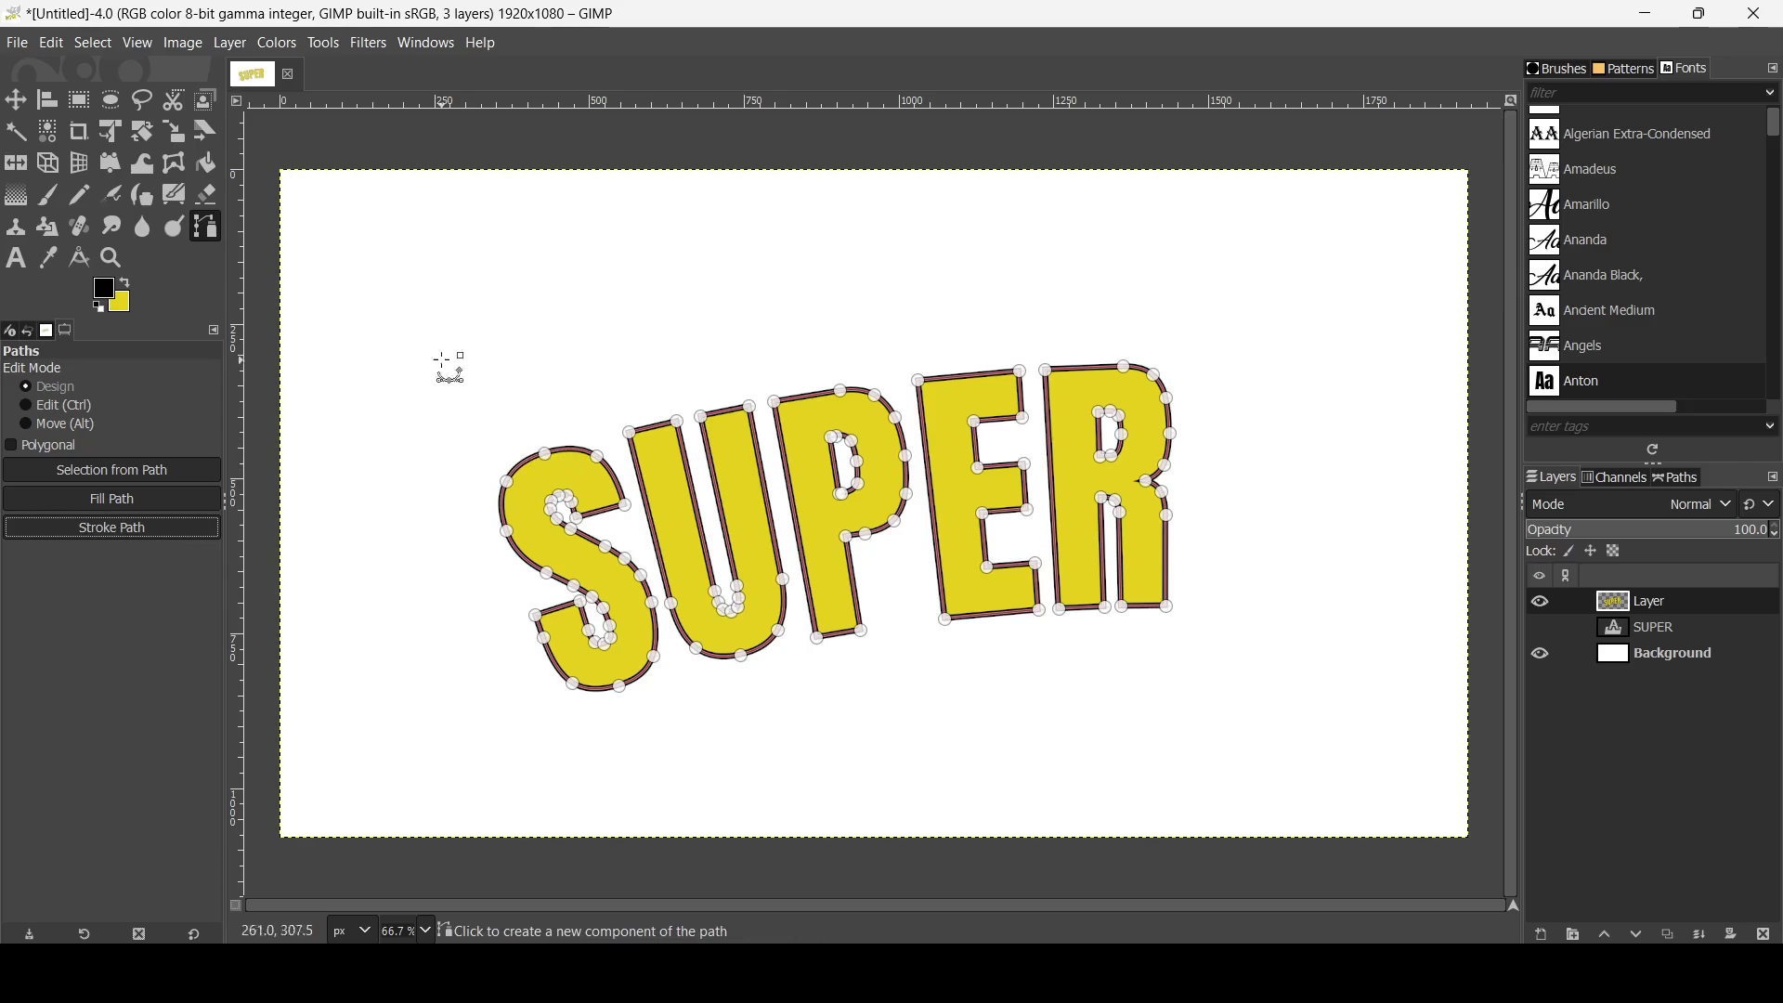
left_click(15, 100)
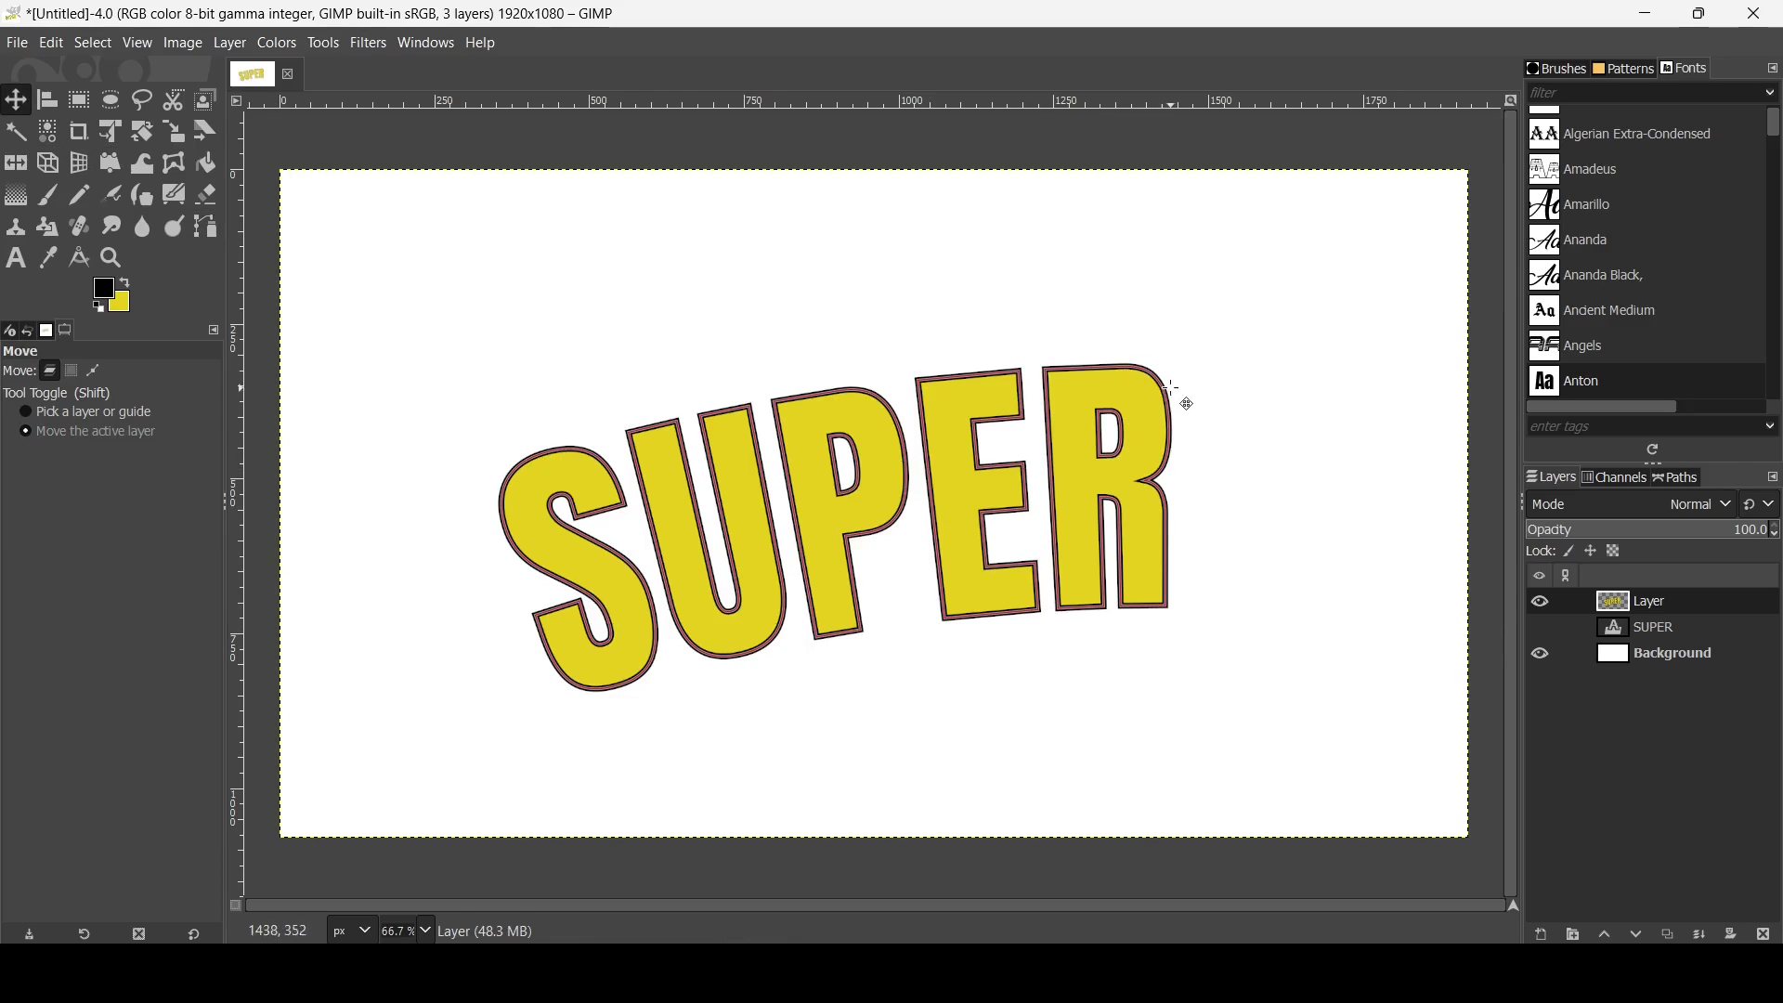
left_click(1680, 476)
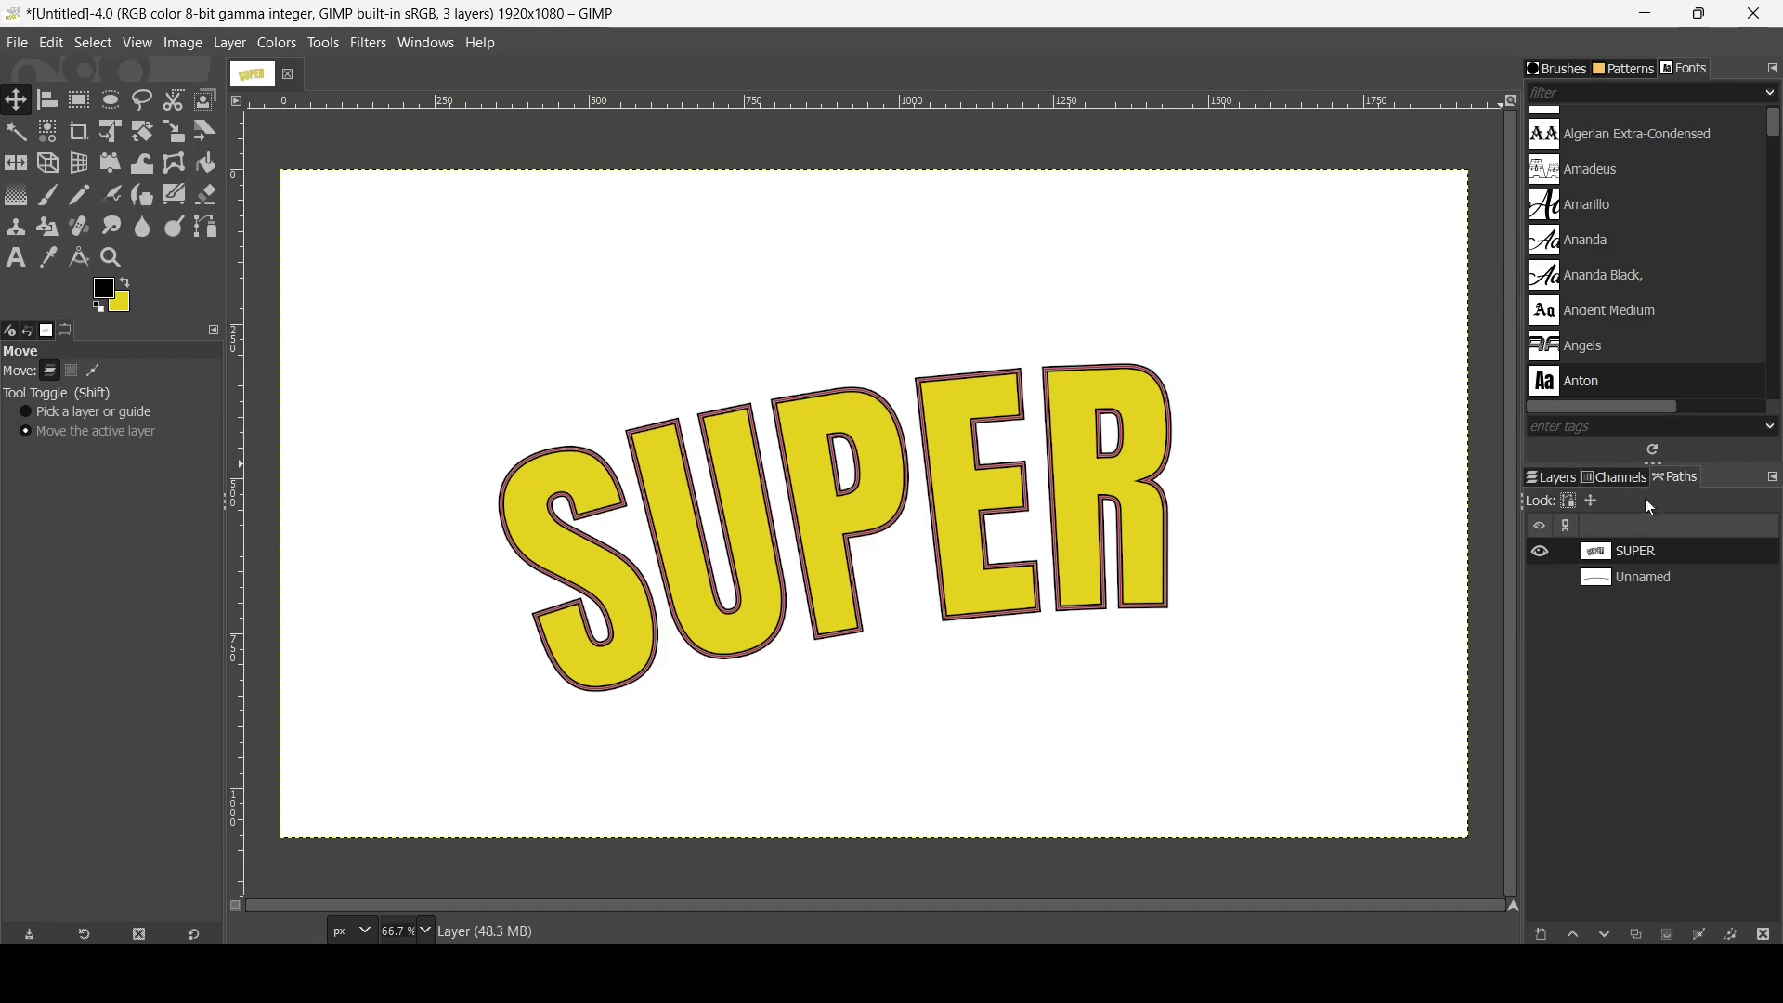
left_click(1541, 554)
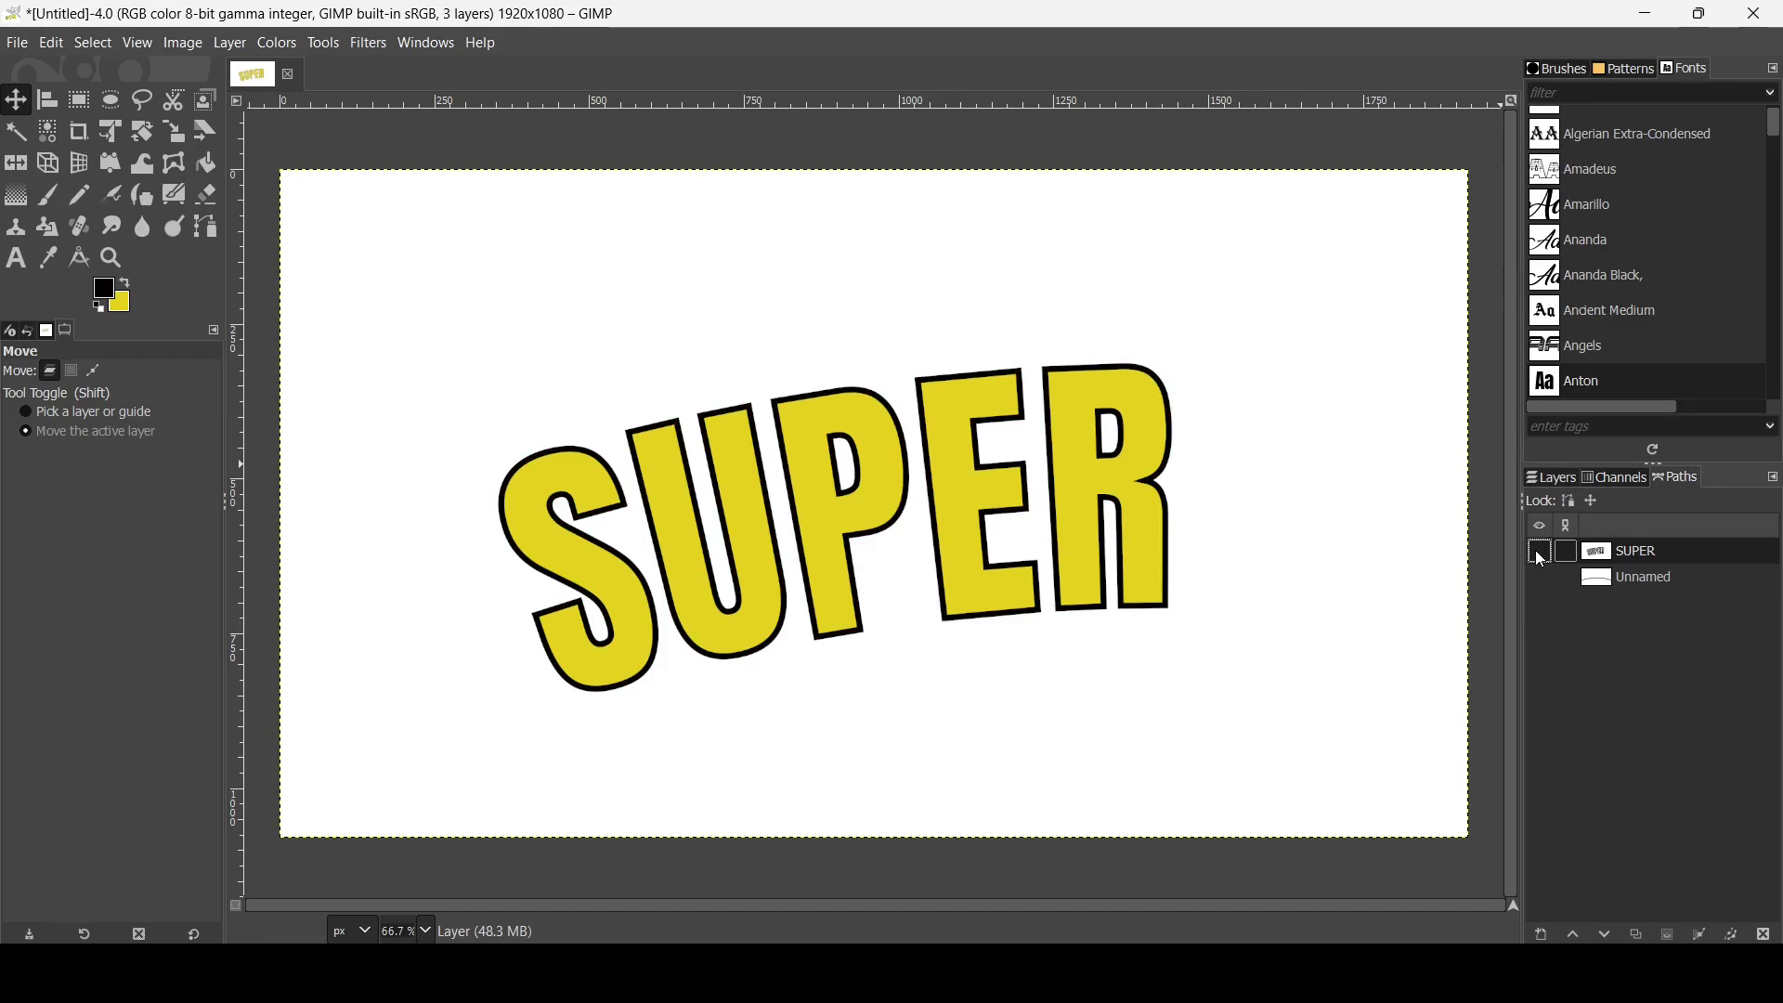
left_click(1563, 481)
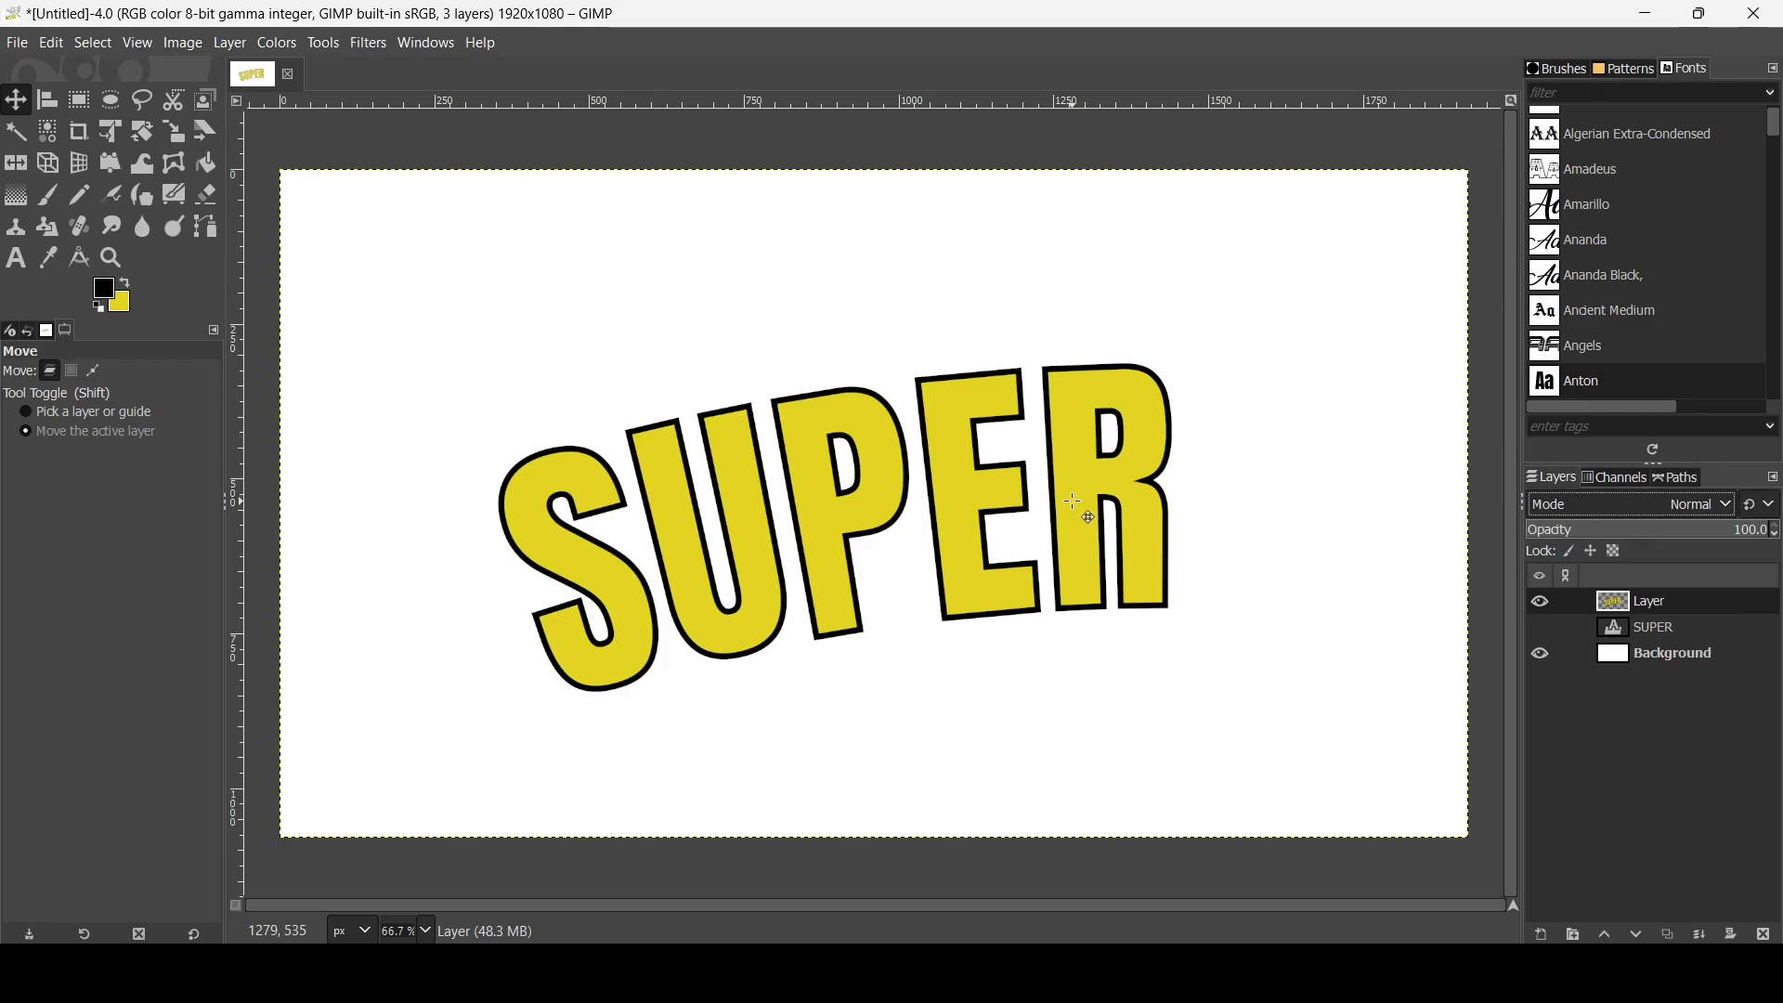
Step: Delete the original black SUPER text layer and make the yellow outlined letters layer active
left_click(143, 134)
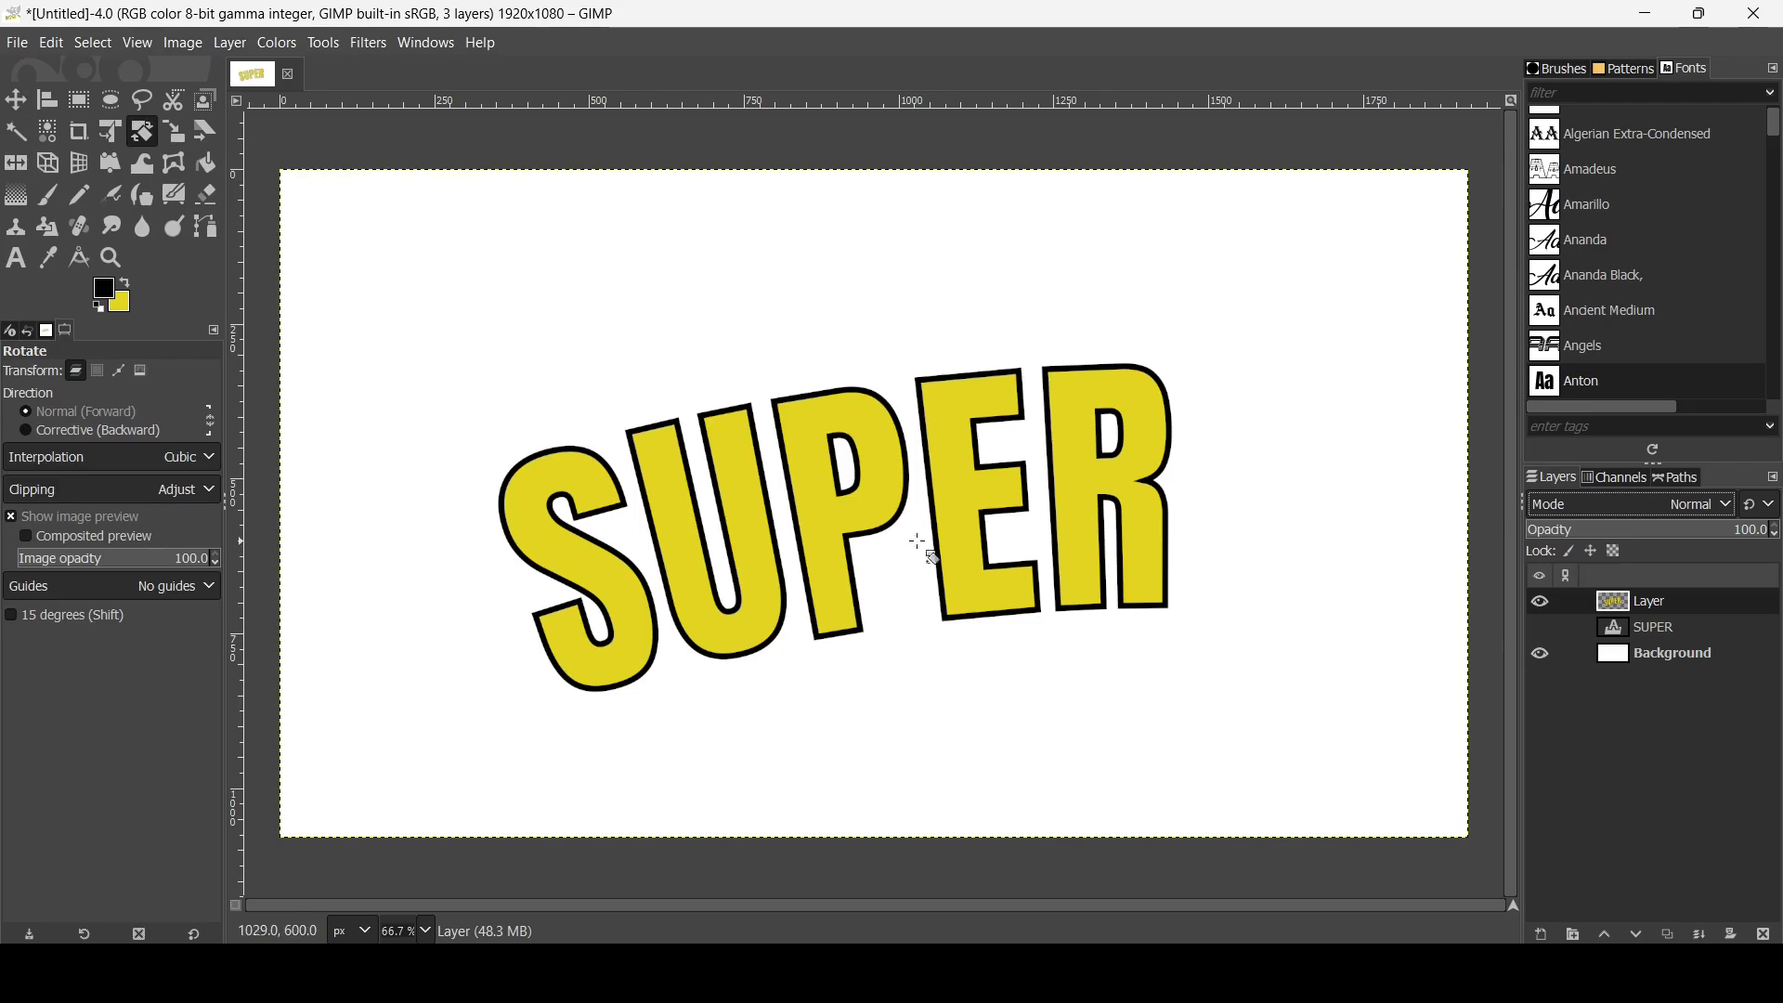
left_click(1544, 603)
left_click(1544, 604)
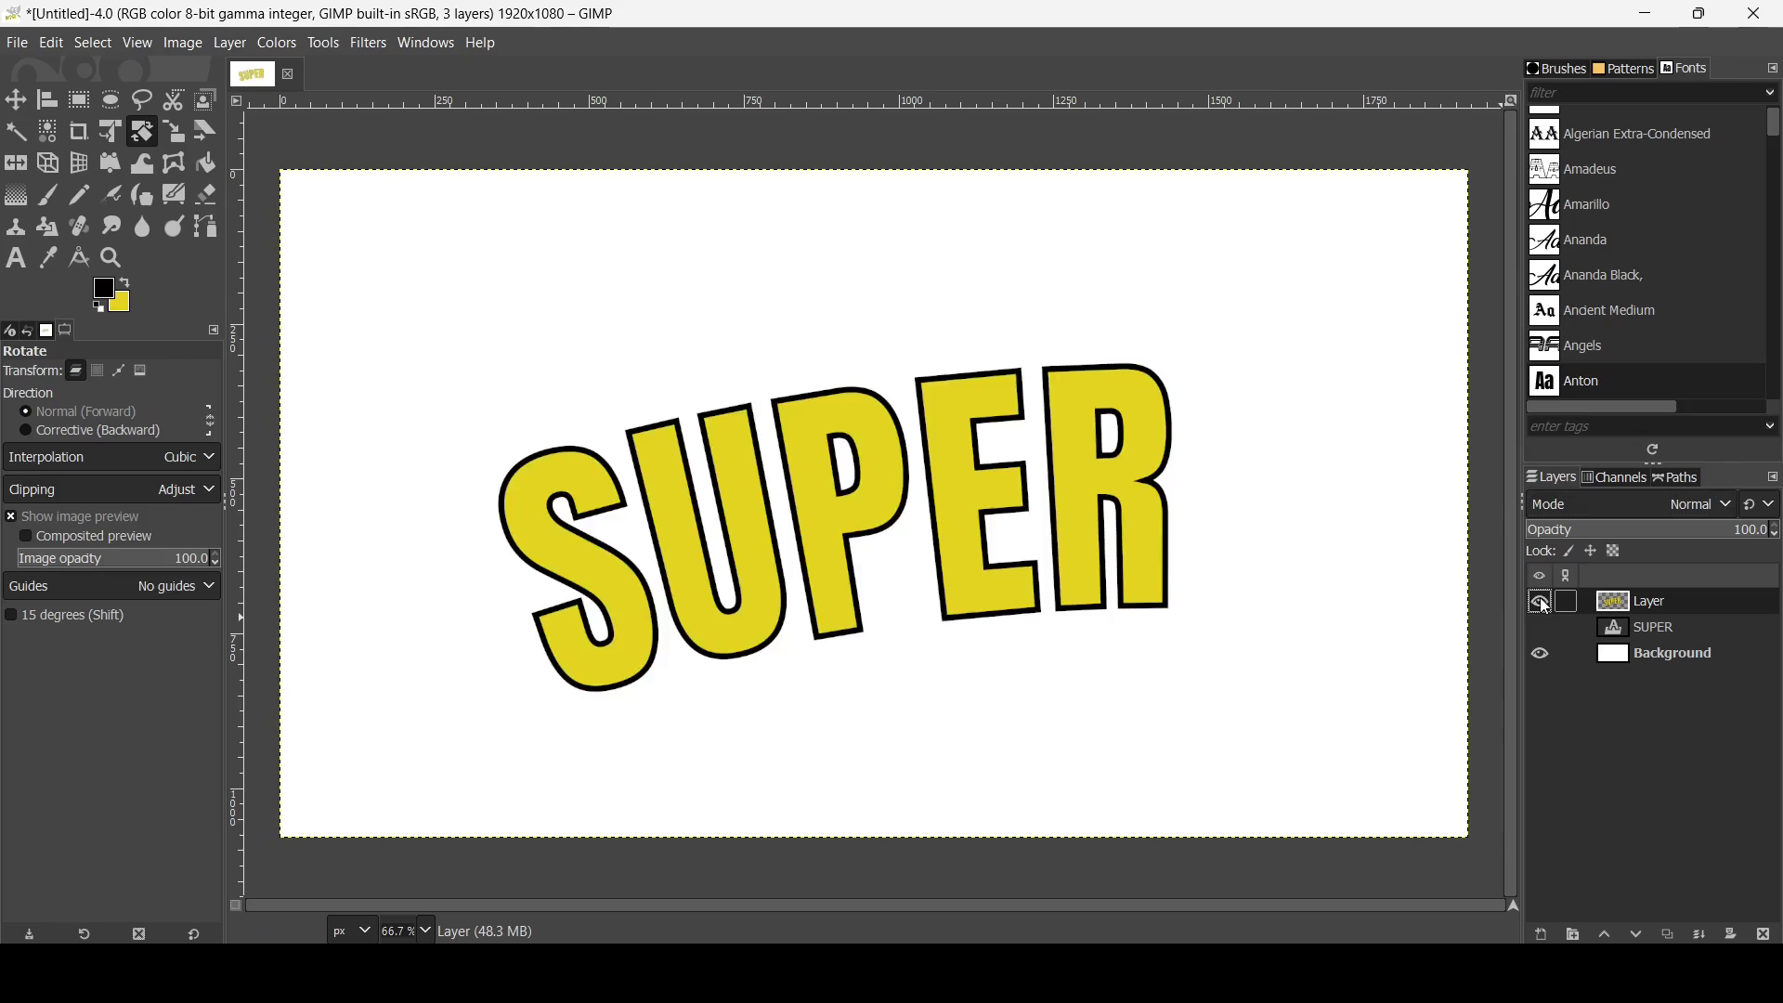
left_click(1636, 635)
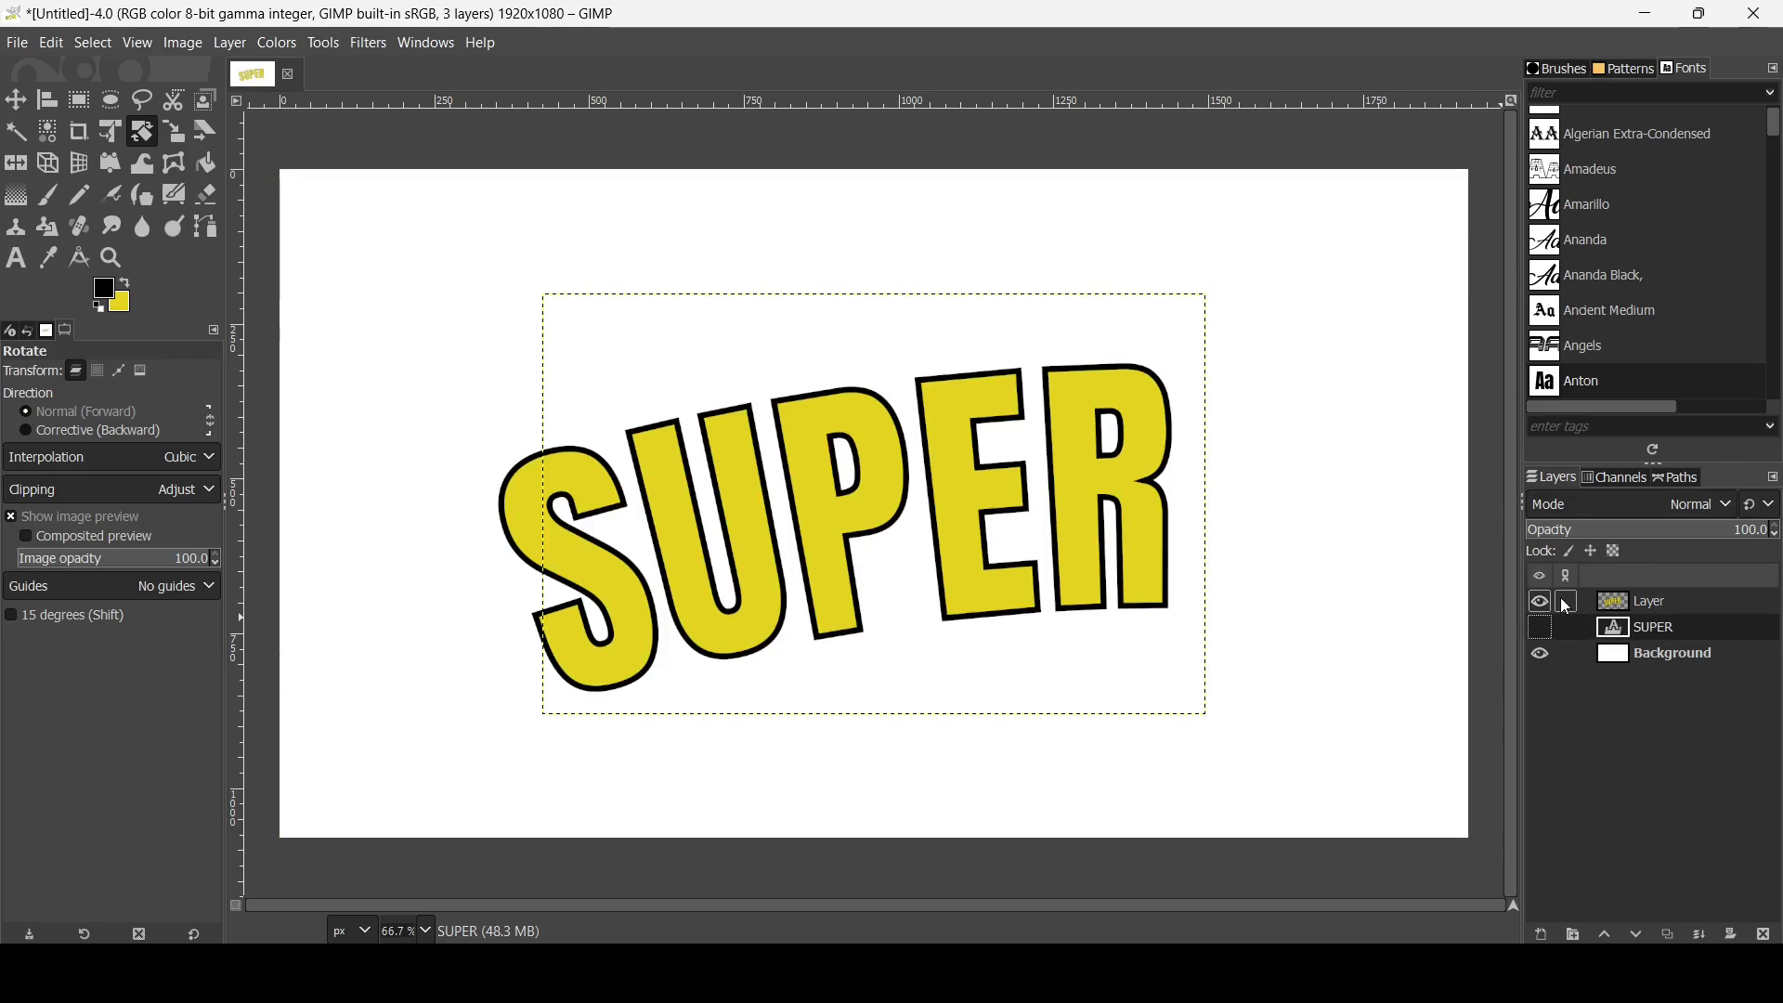
left_click(1541, 604)
left_click(1542, 629)
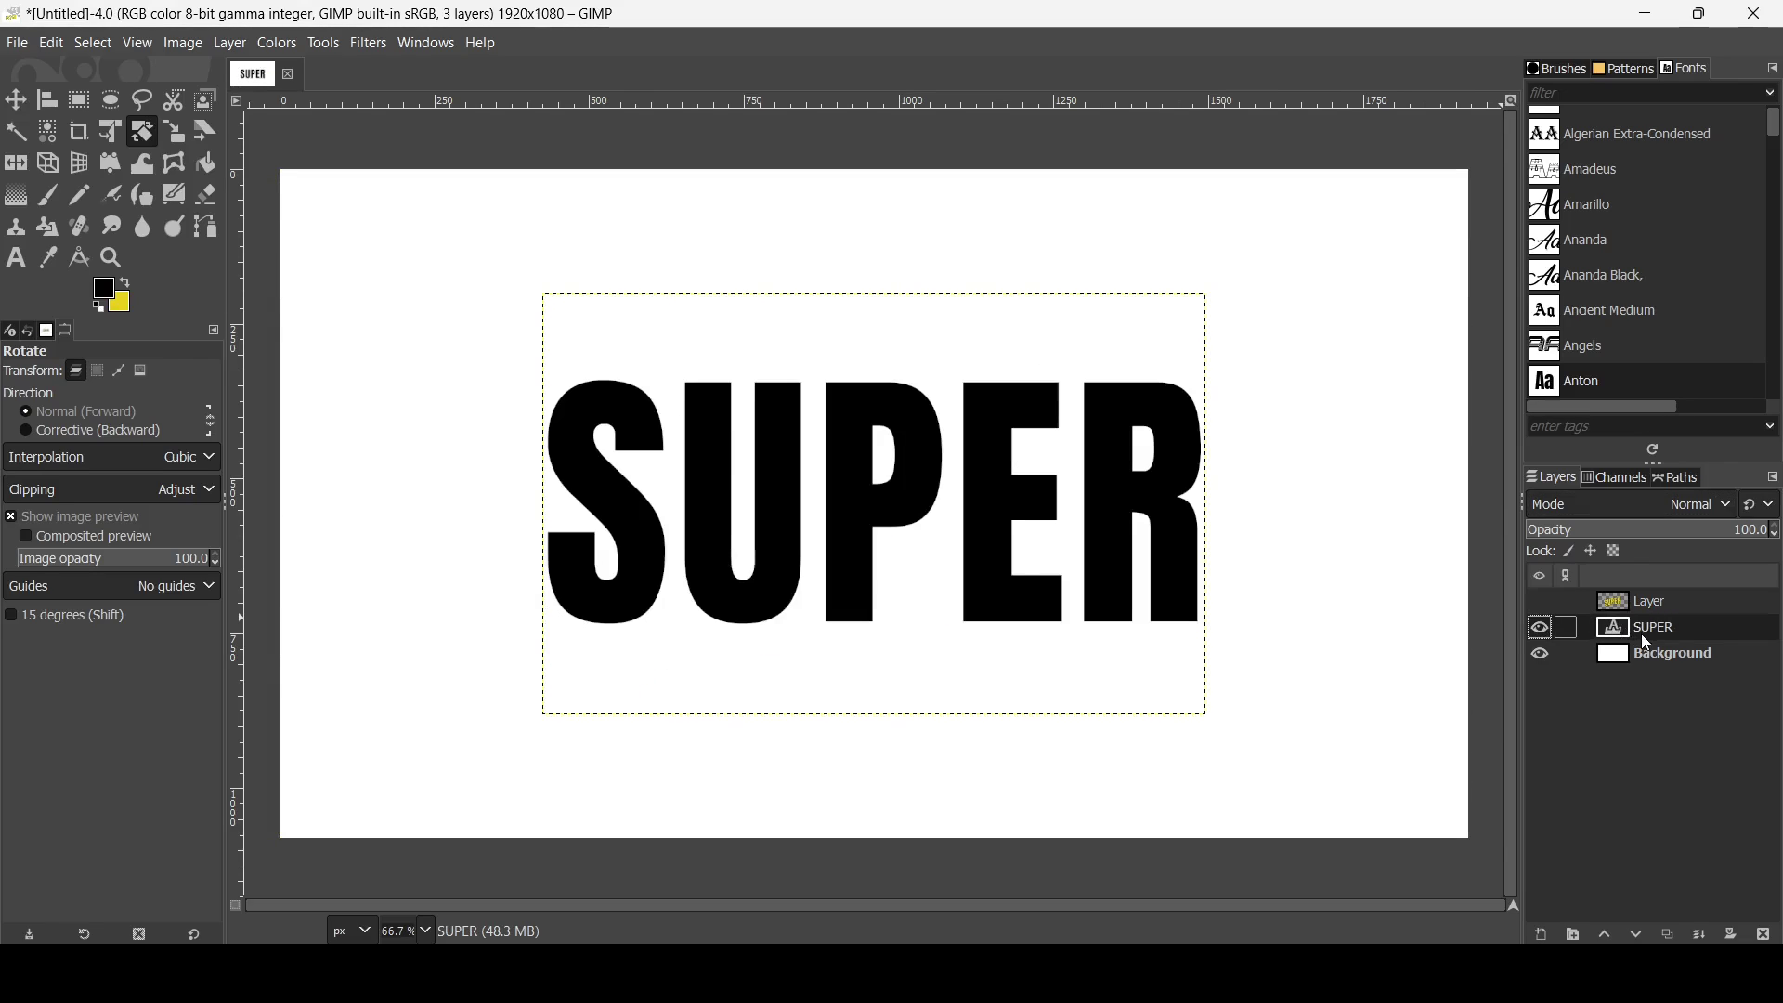
left_click(1766, 936)
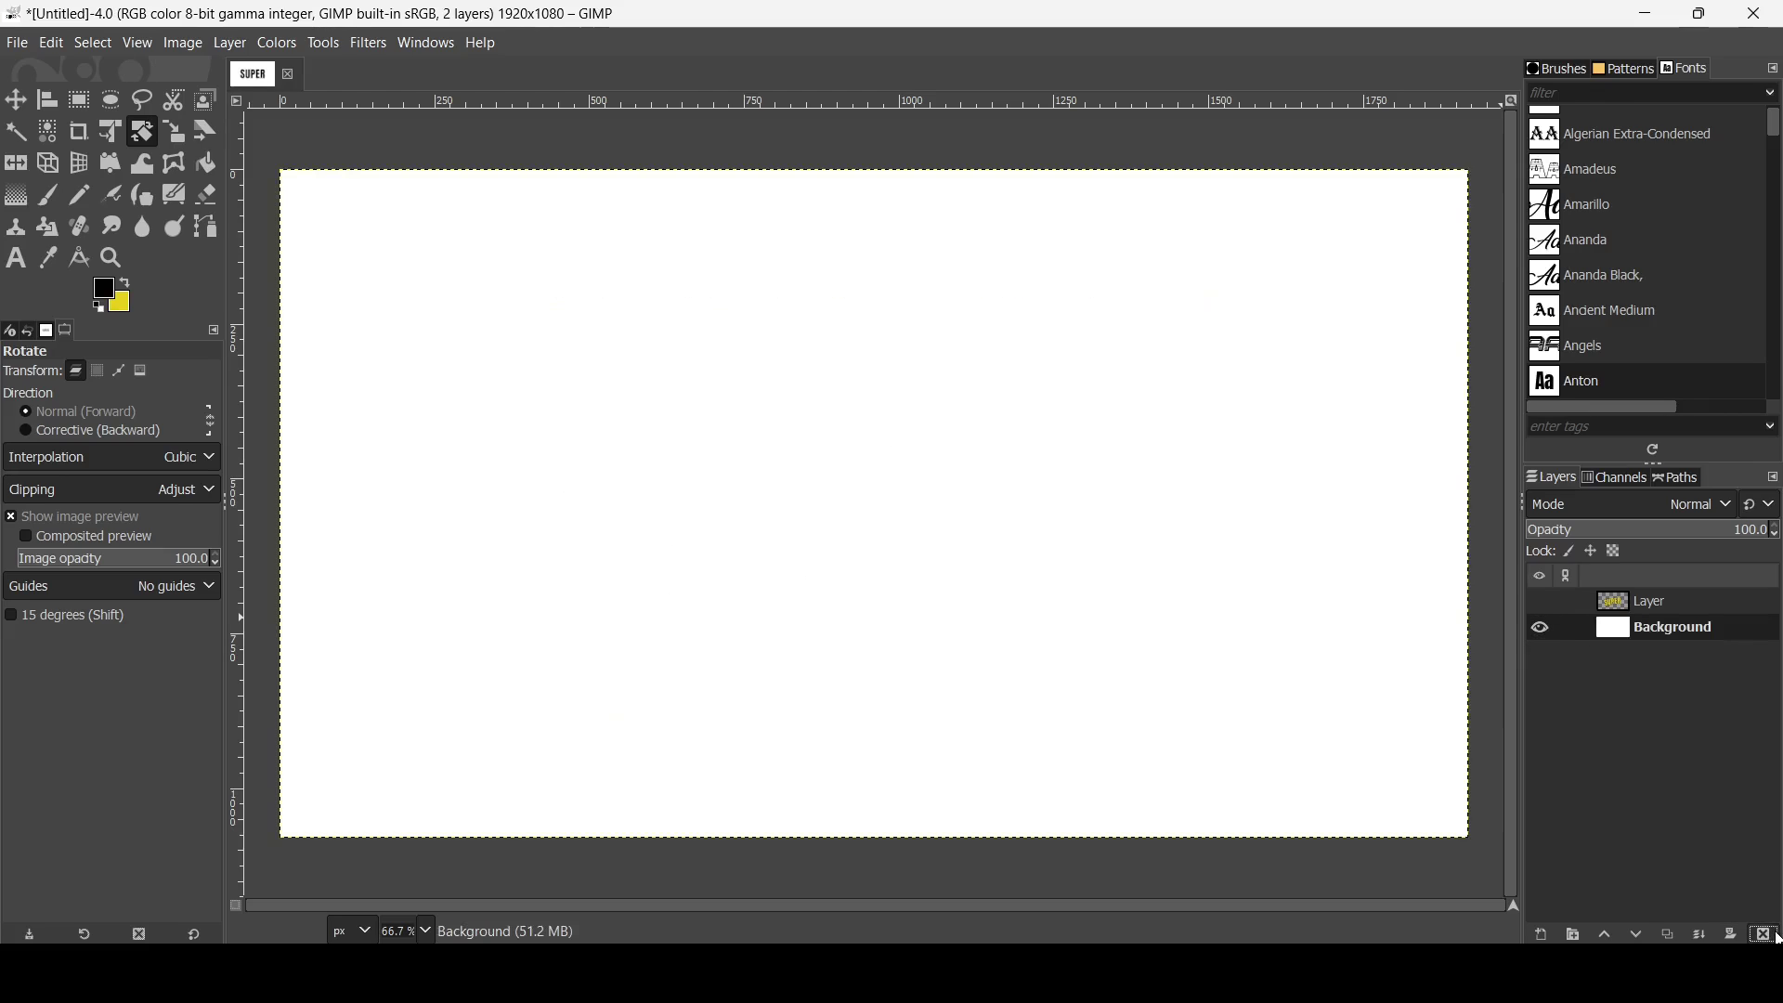
left_click(1542, 604)
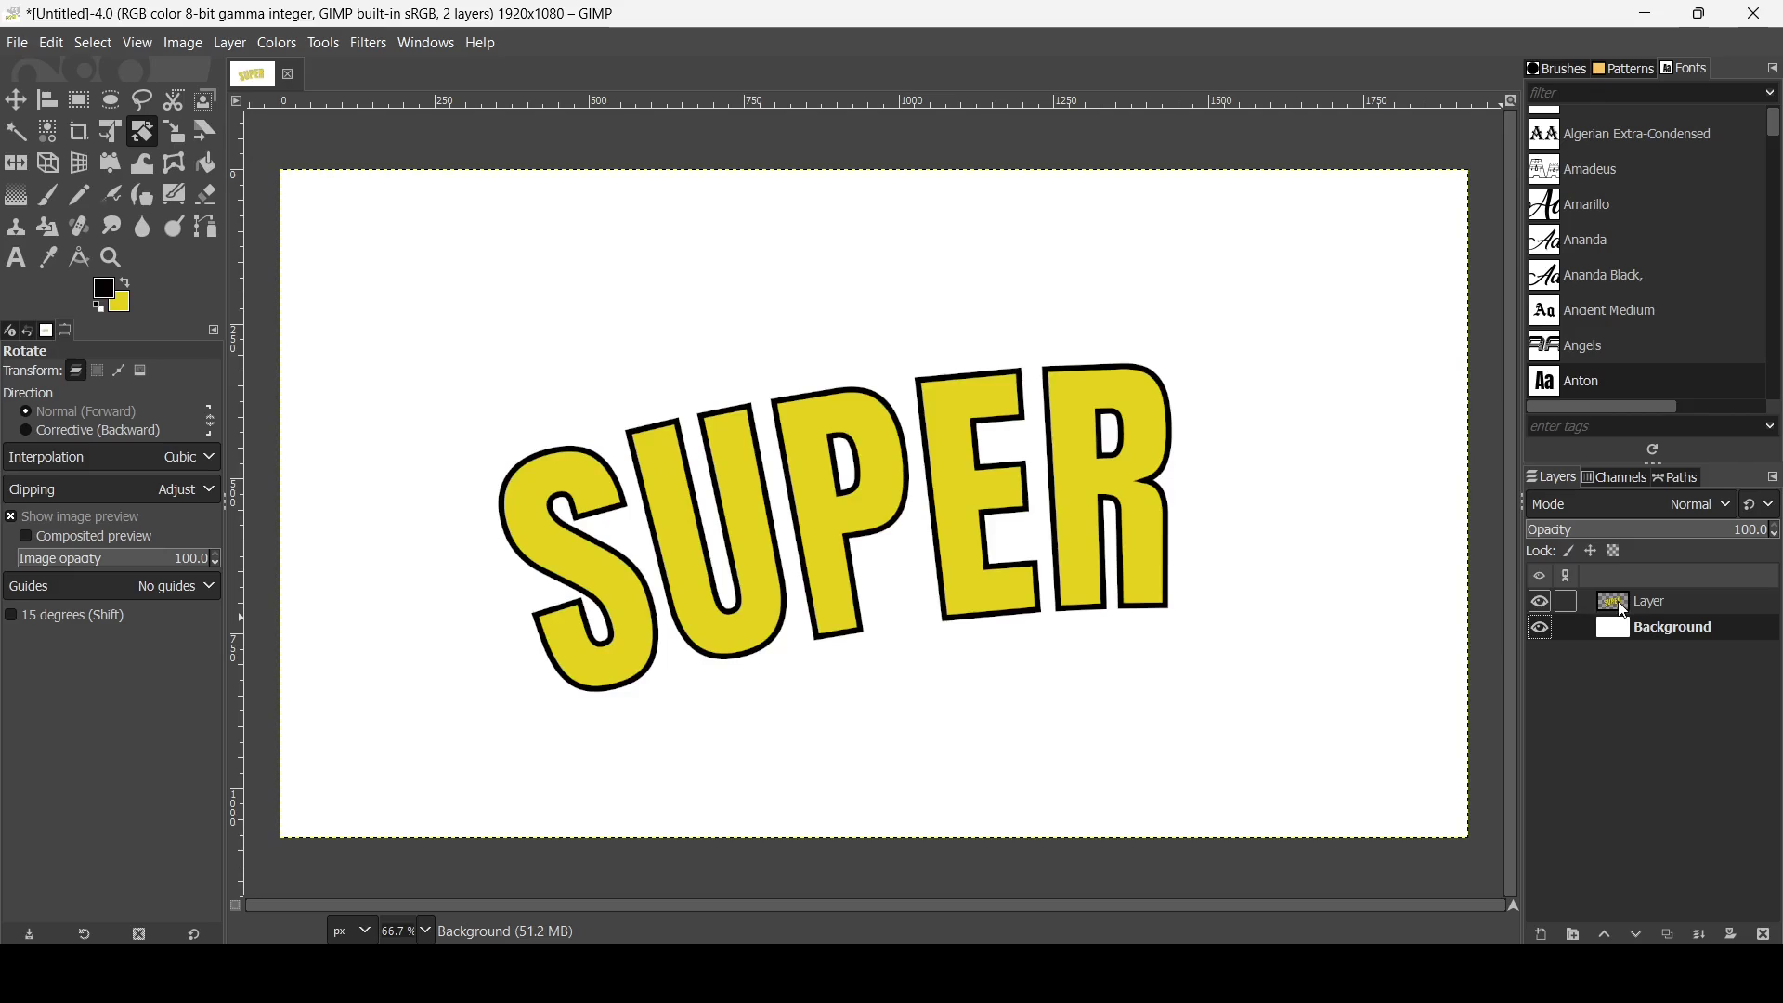
left_click(1625, 611)
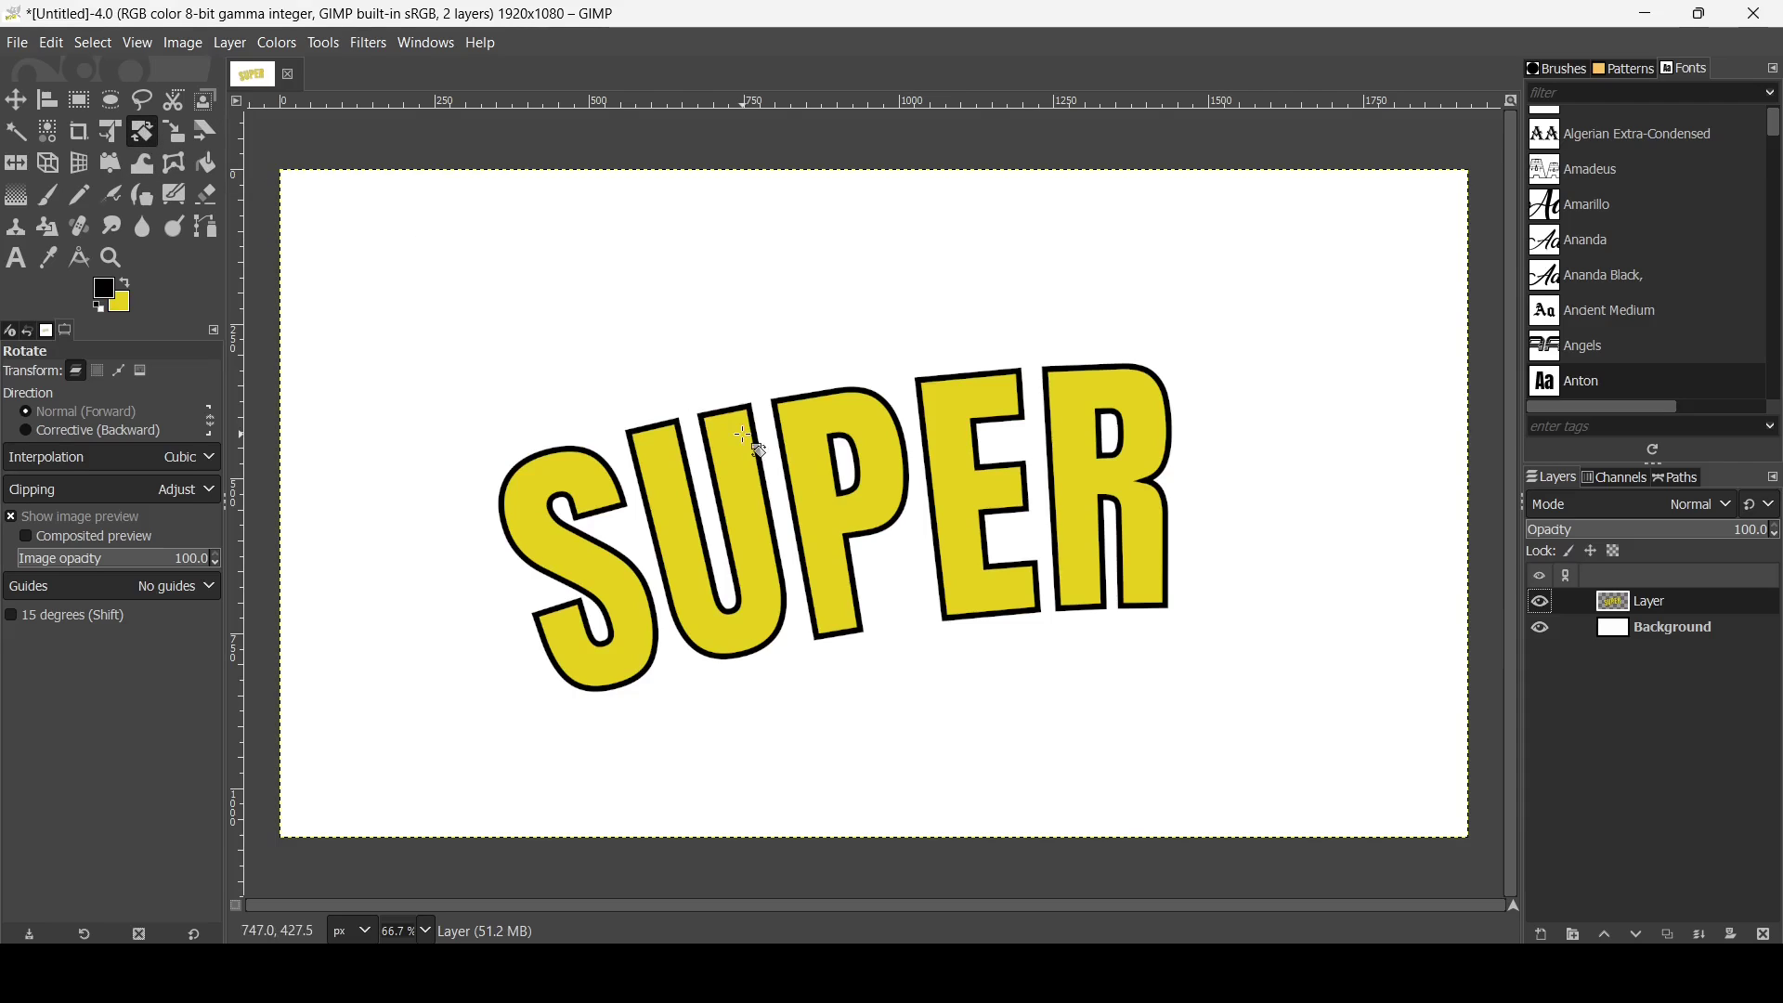
Step: Rotate the yellow SUPER layer by about 6.82° so the arched word sits level
left_click(940, 490)
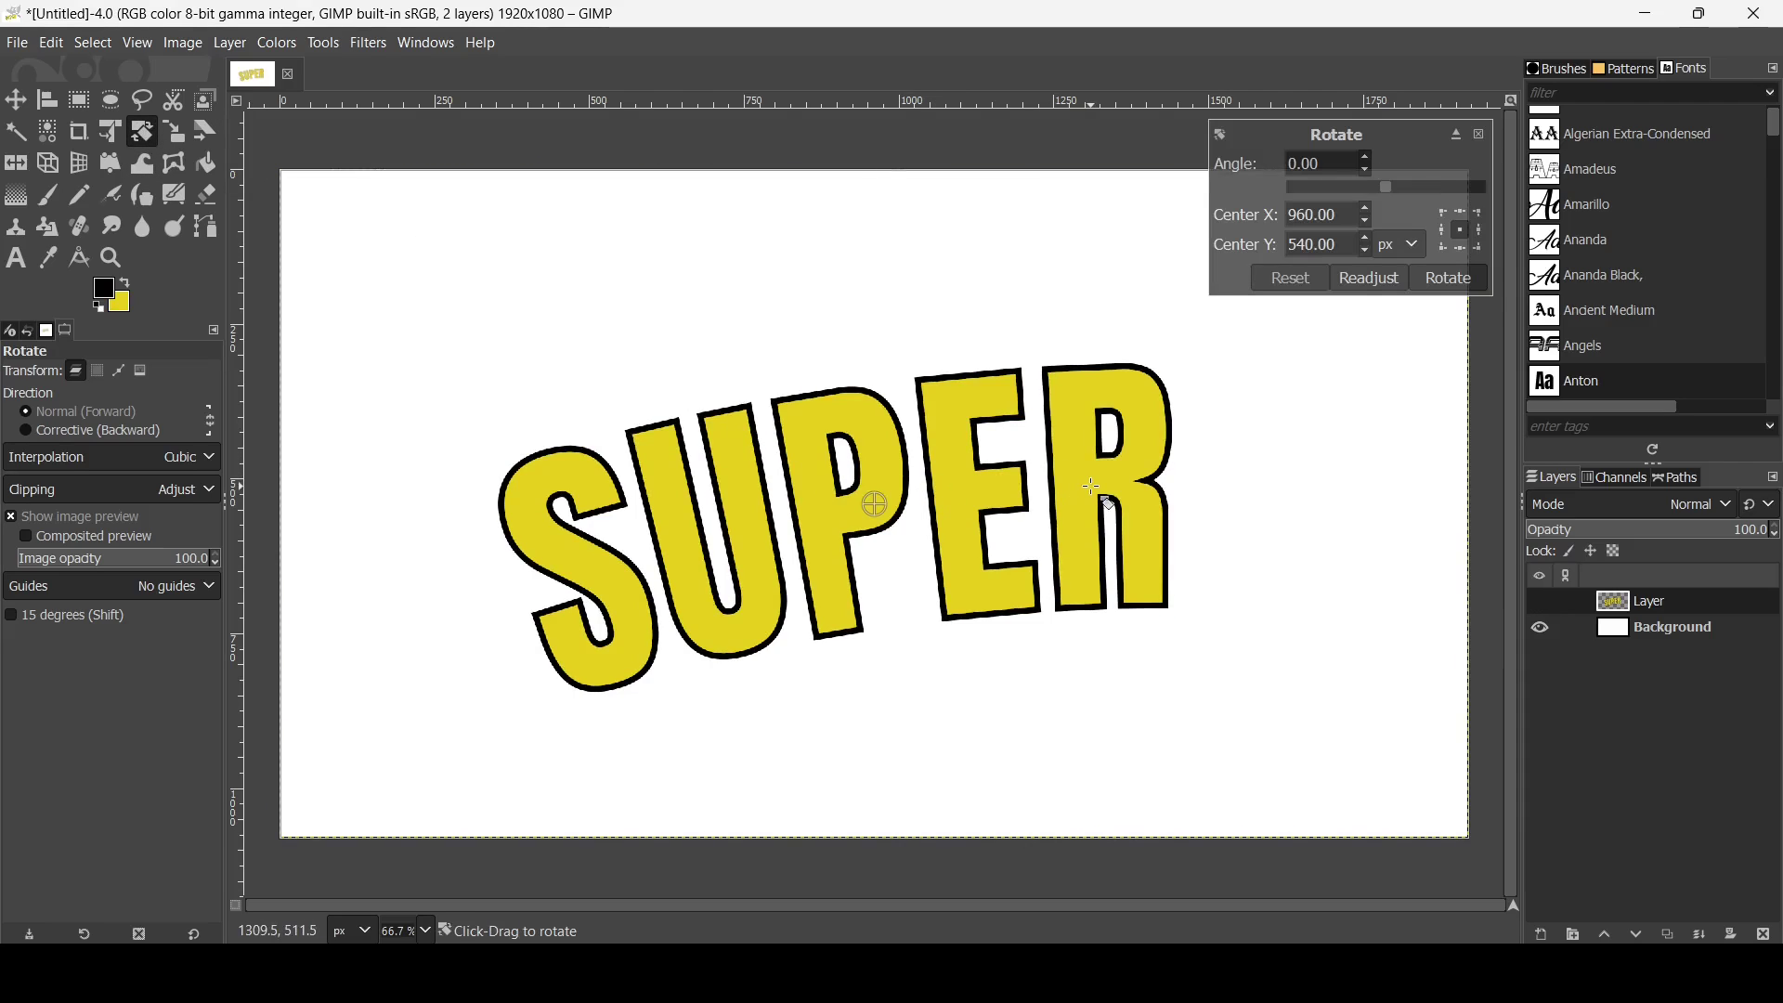
left_click_drag(1061, 489, 1098, 513)
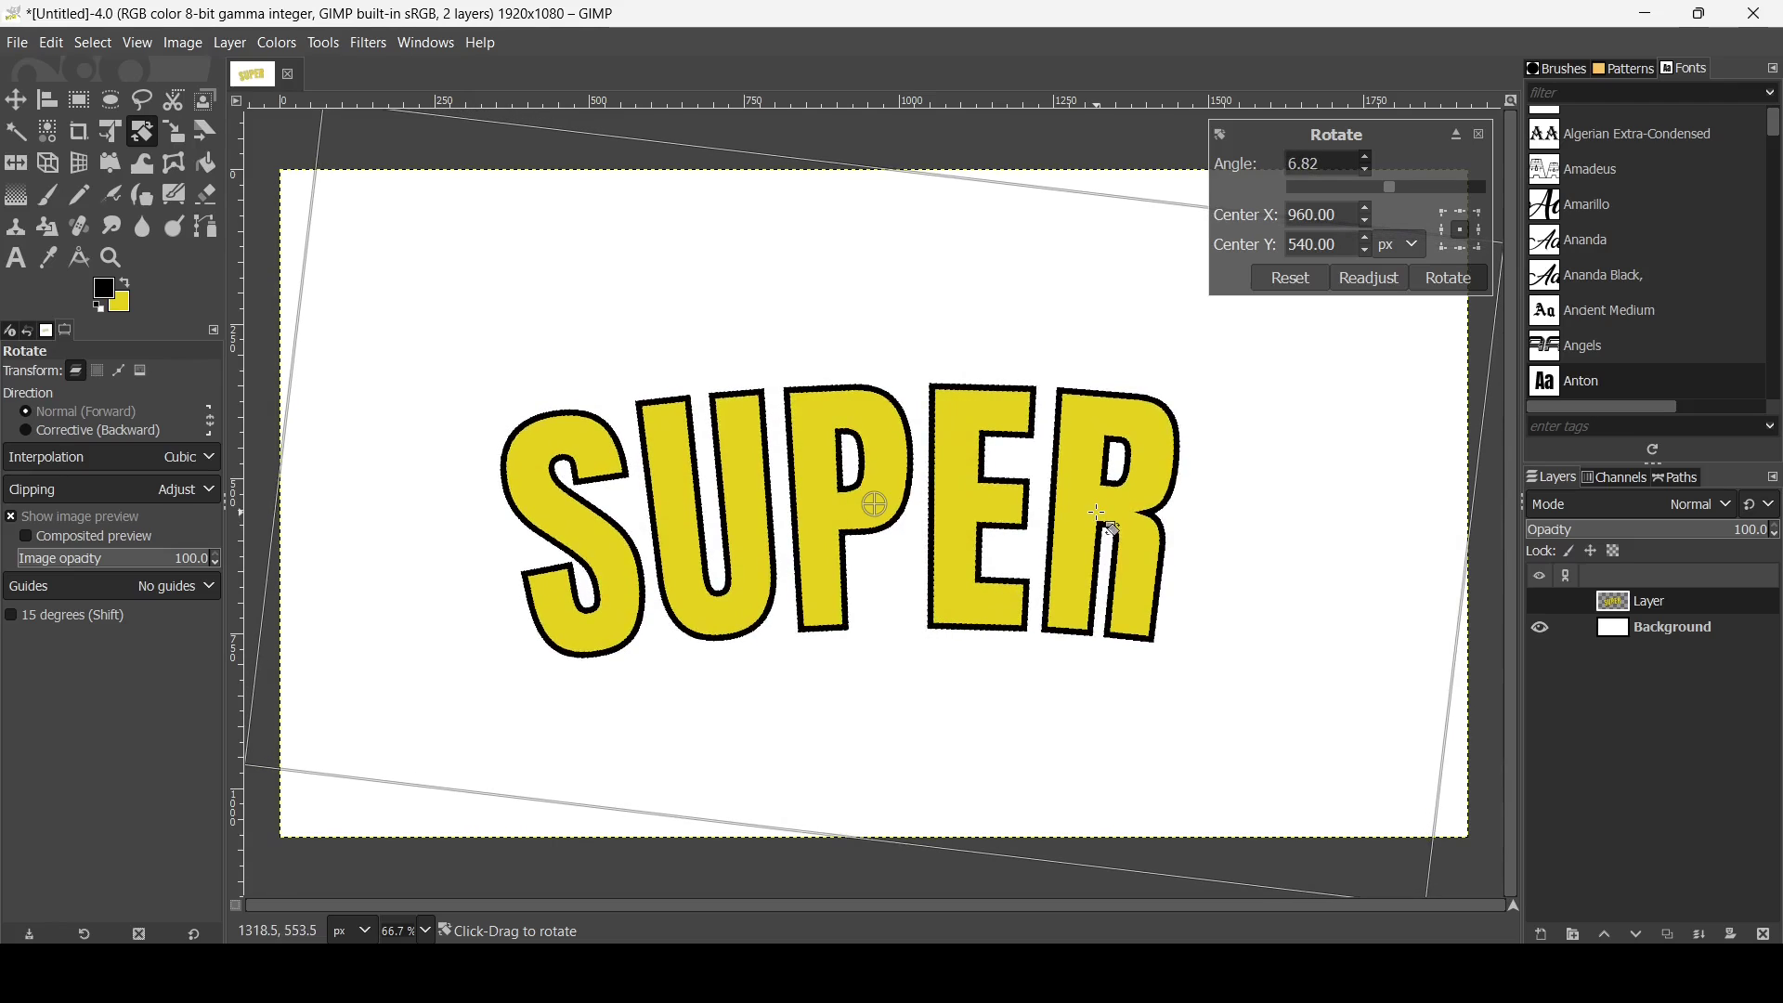
key("Escape")
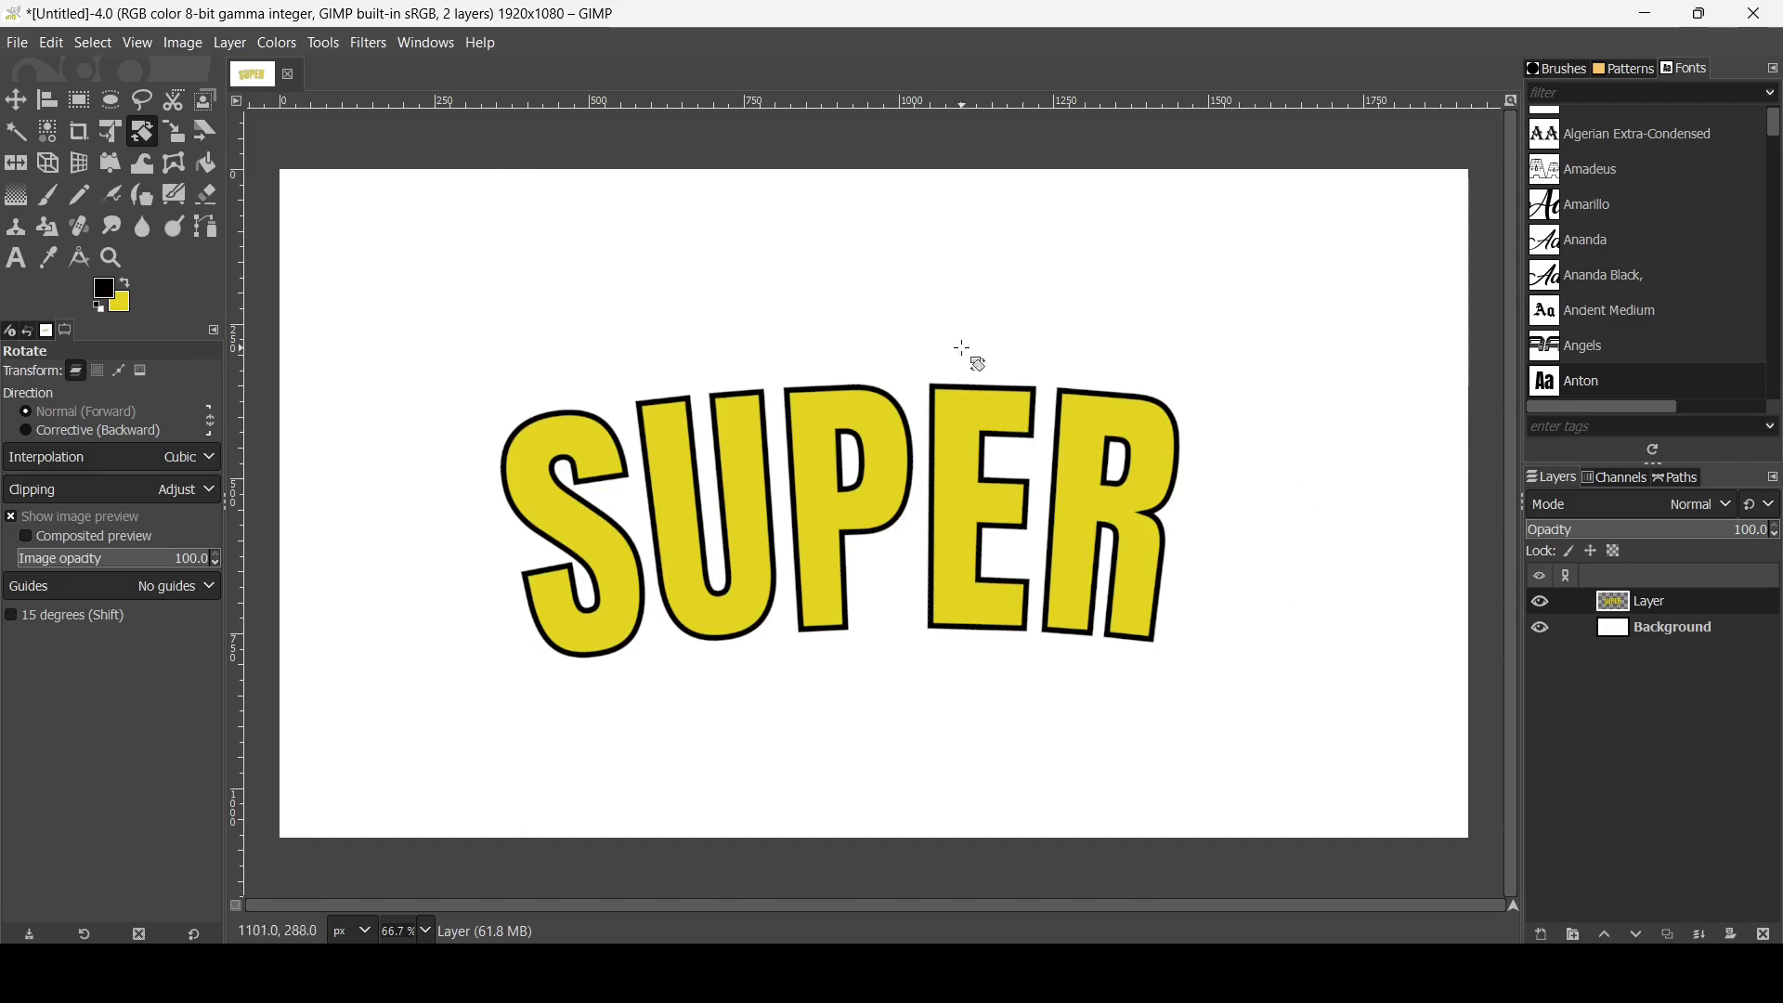
Step: Crop the yellow letters layer to its content and centre it horizontally and vertically on the image
left_click(223, 43)
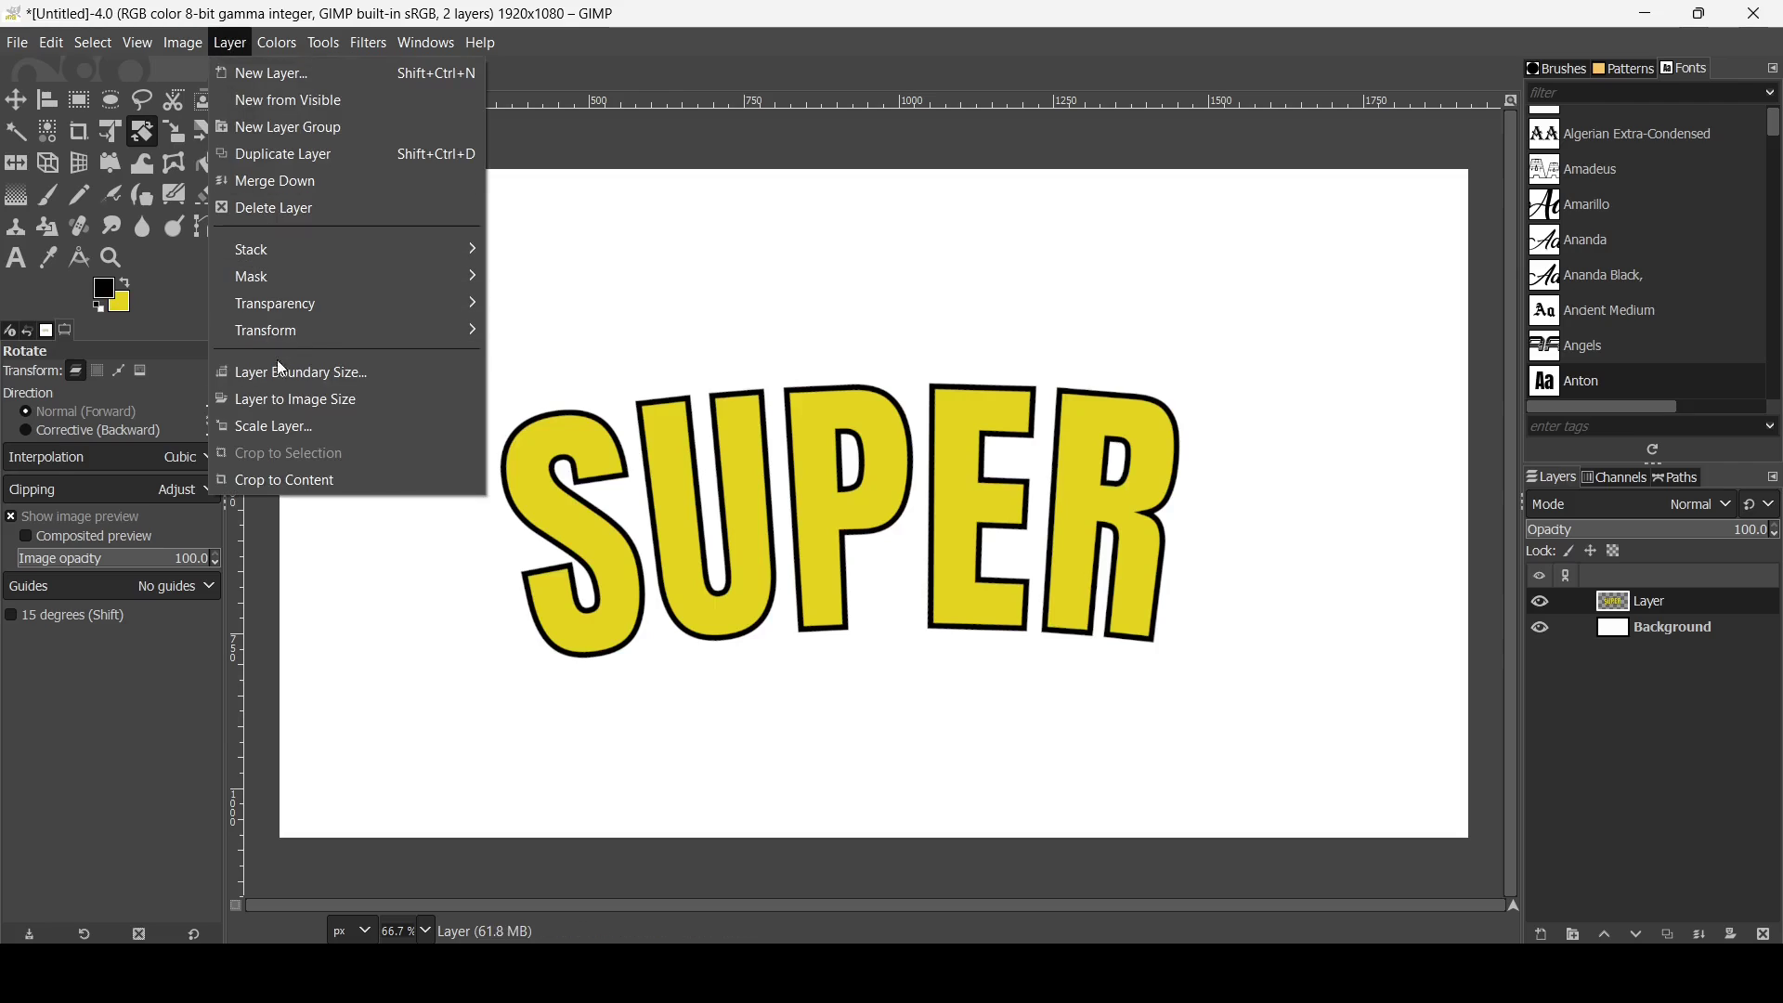
left_click(282, 480)
left_click(43, 104)
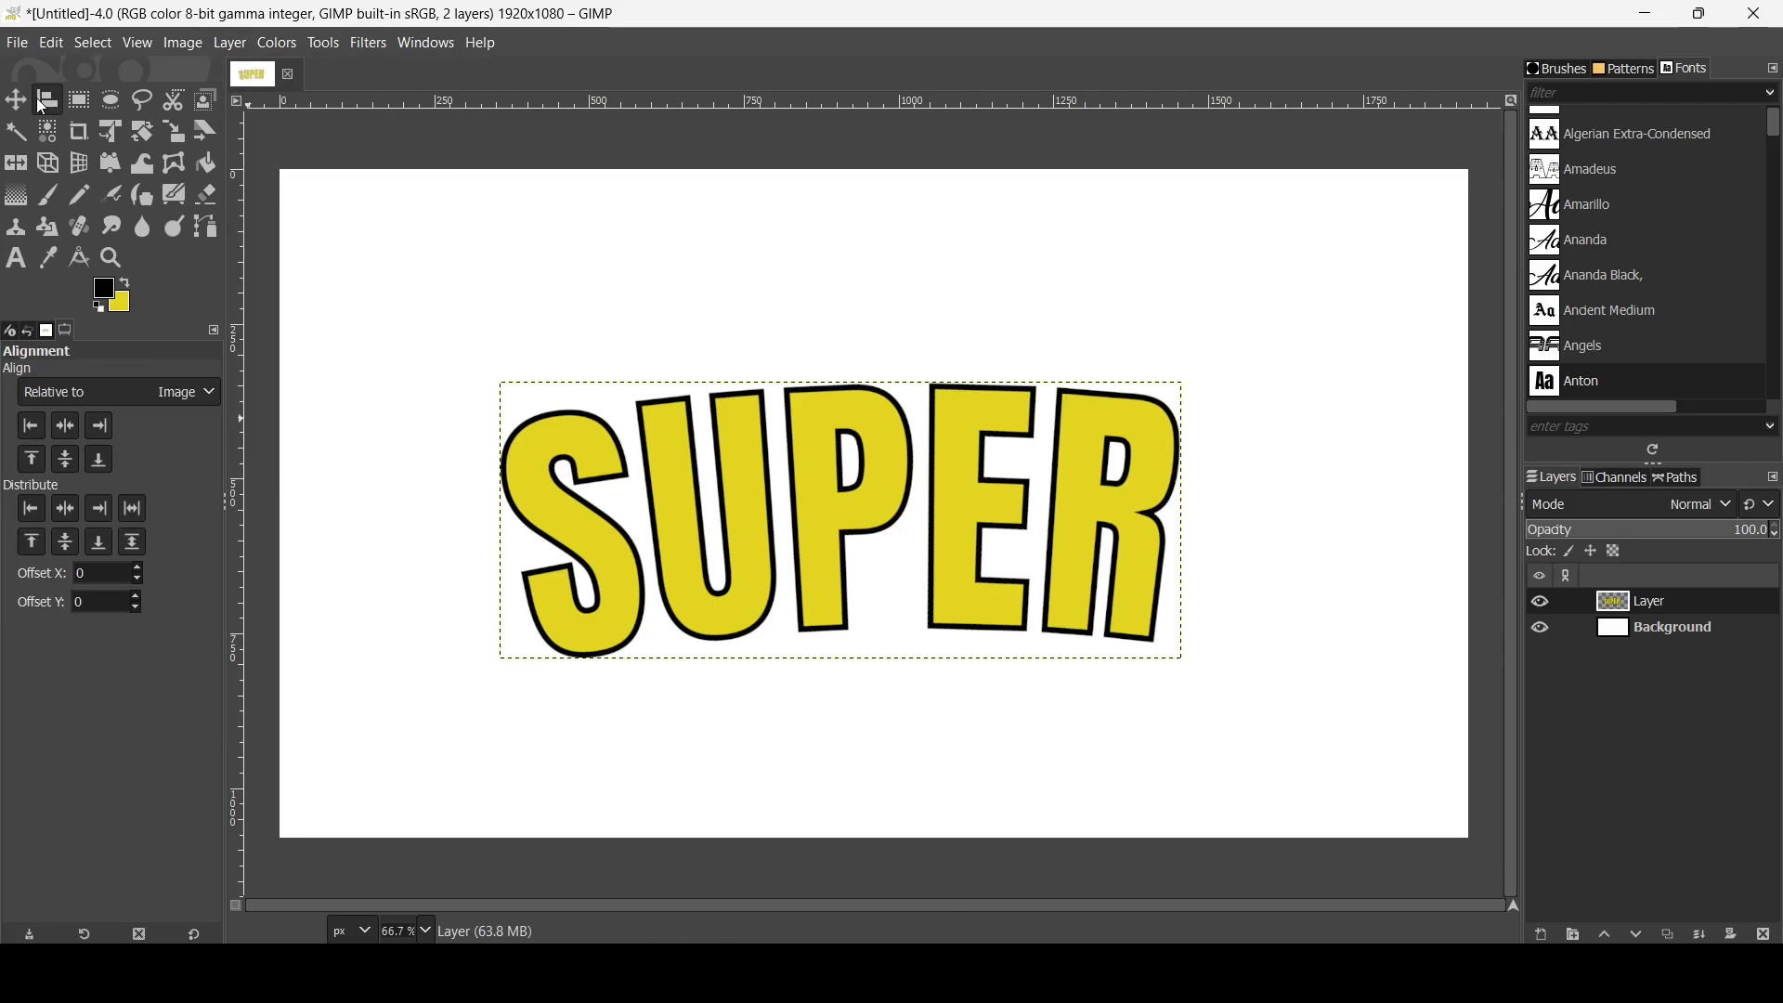
left_click(736, 538)
left_click(59, 425)
left_click(64, 464)
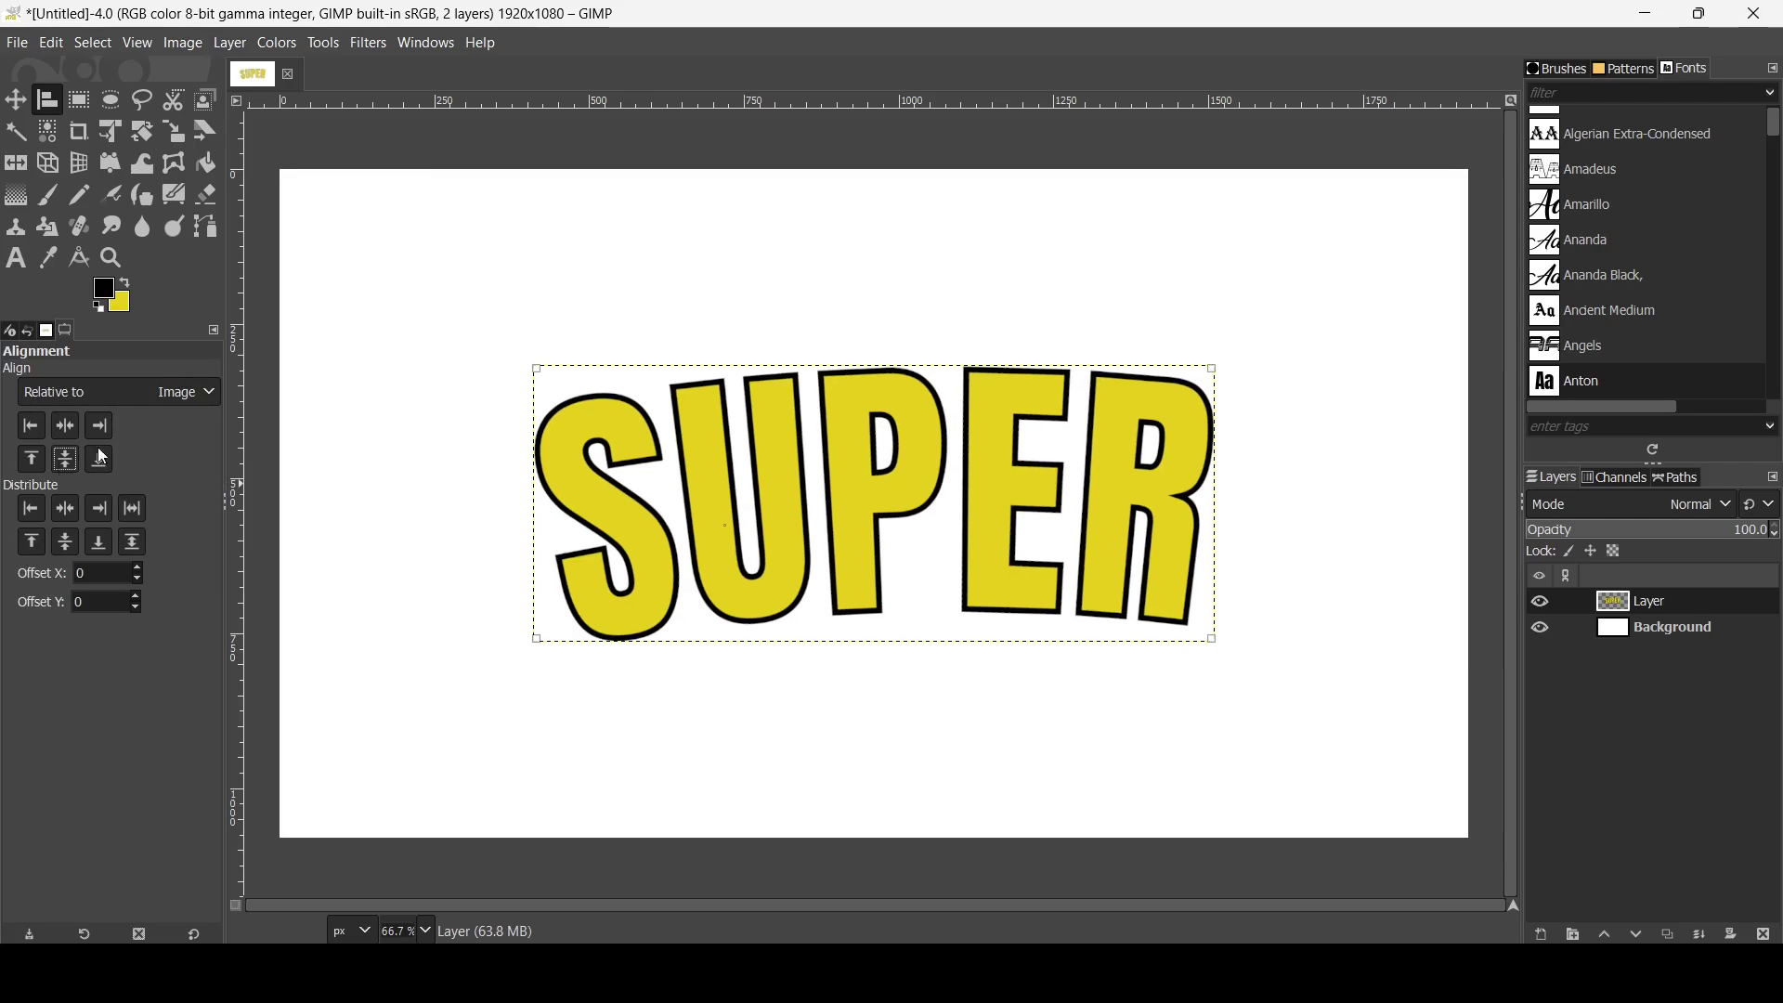
Step: Expand the letters layer boundary to the full 1920×1080 image size
right_click(1644, 602)
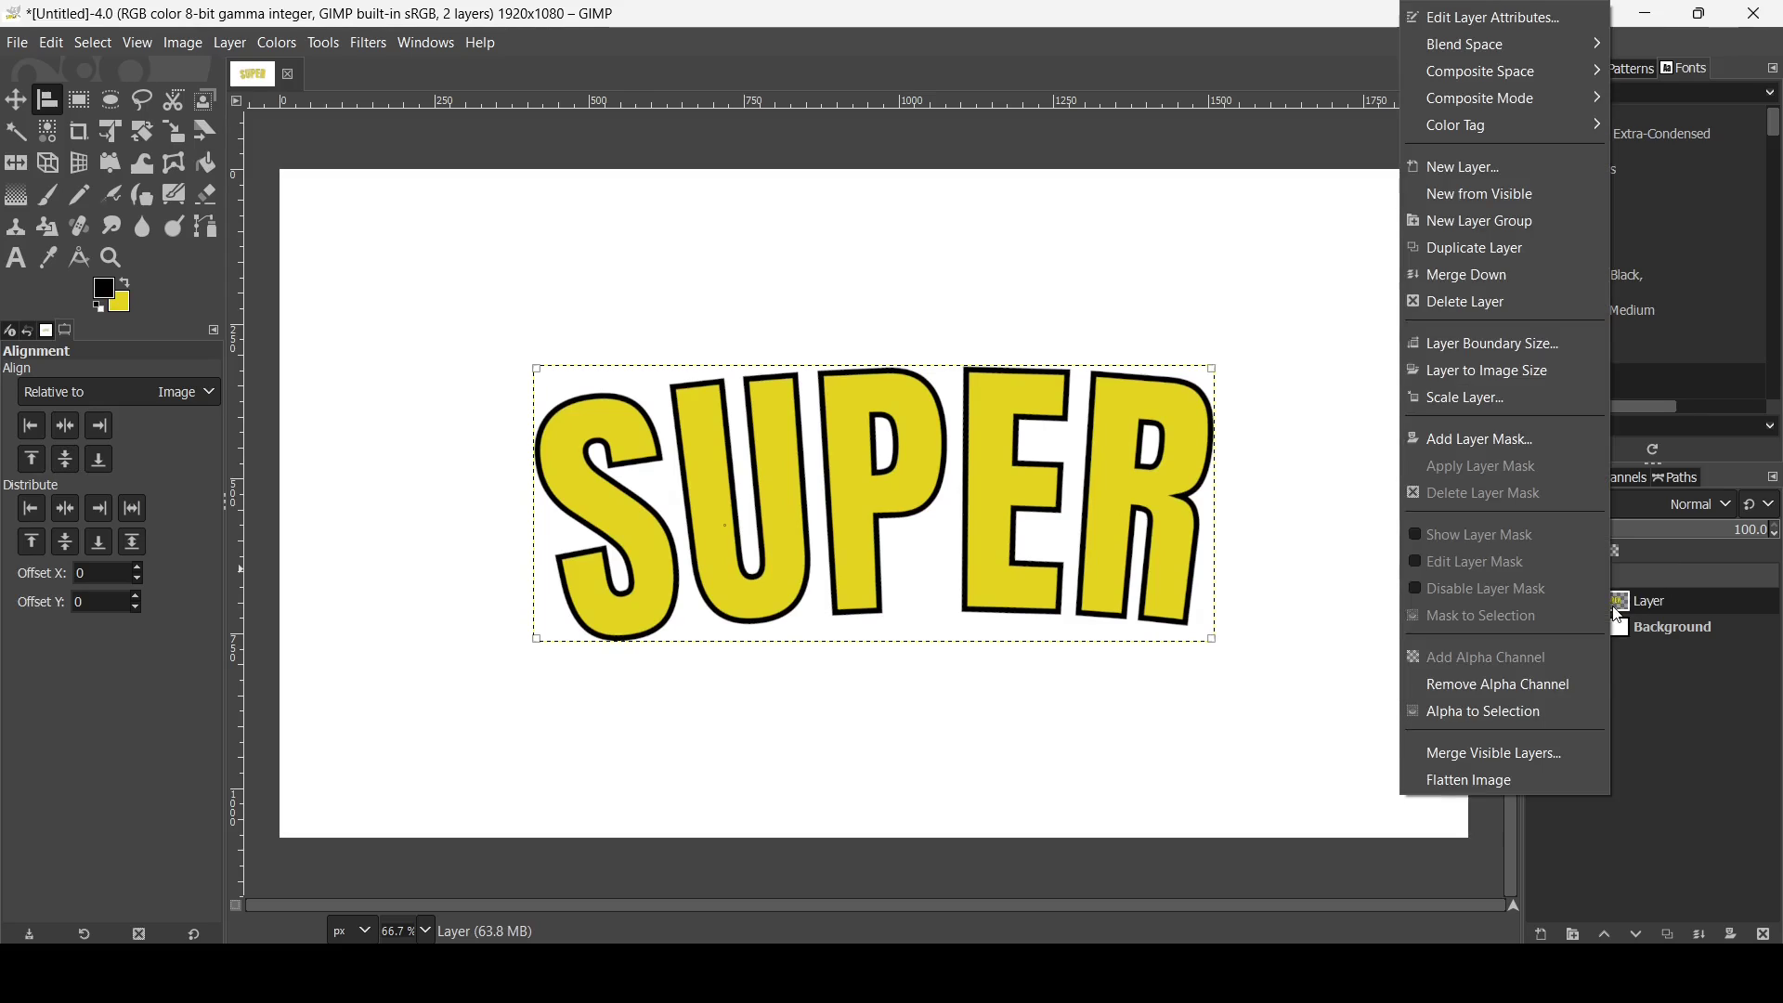
left_click(1538, 378)
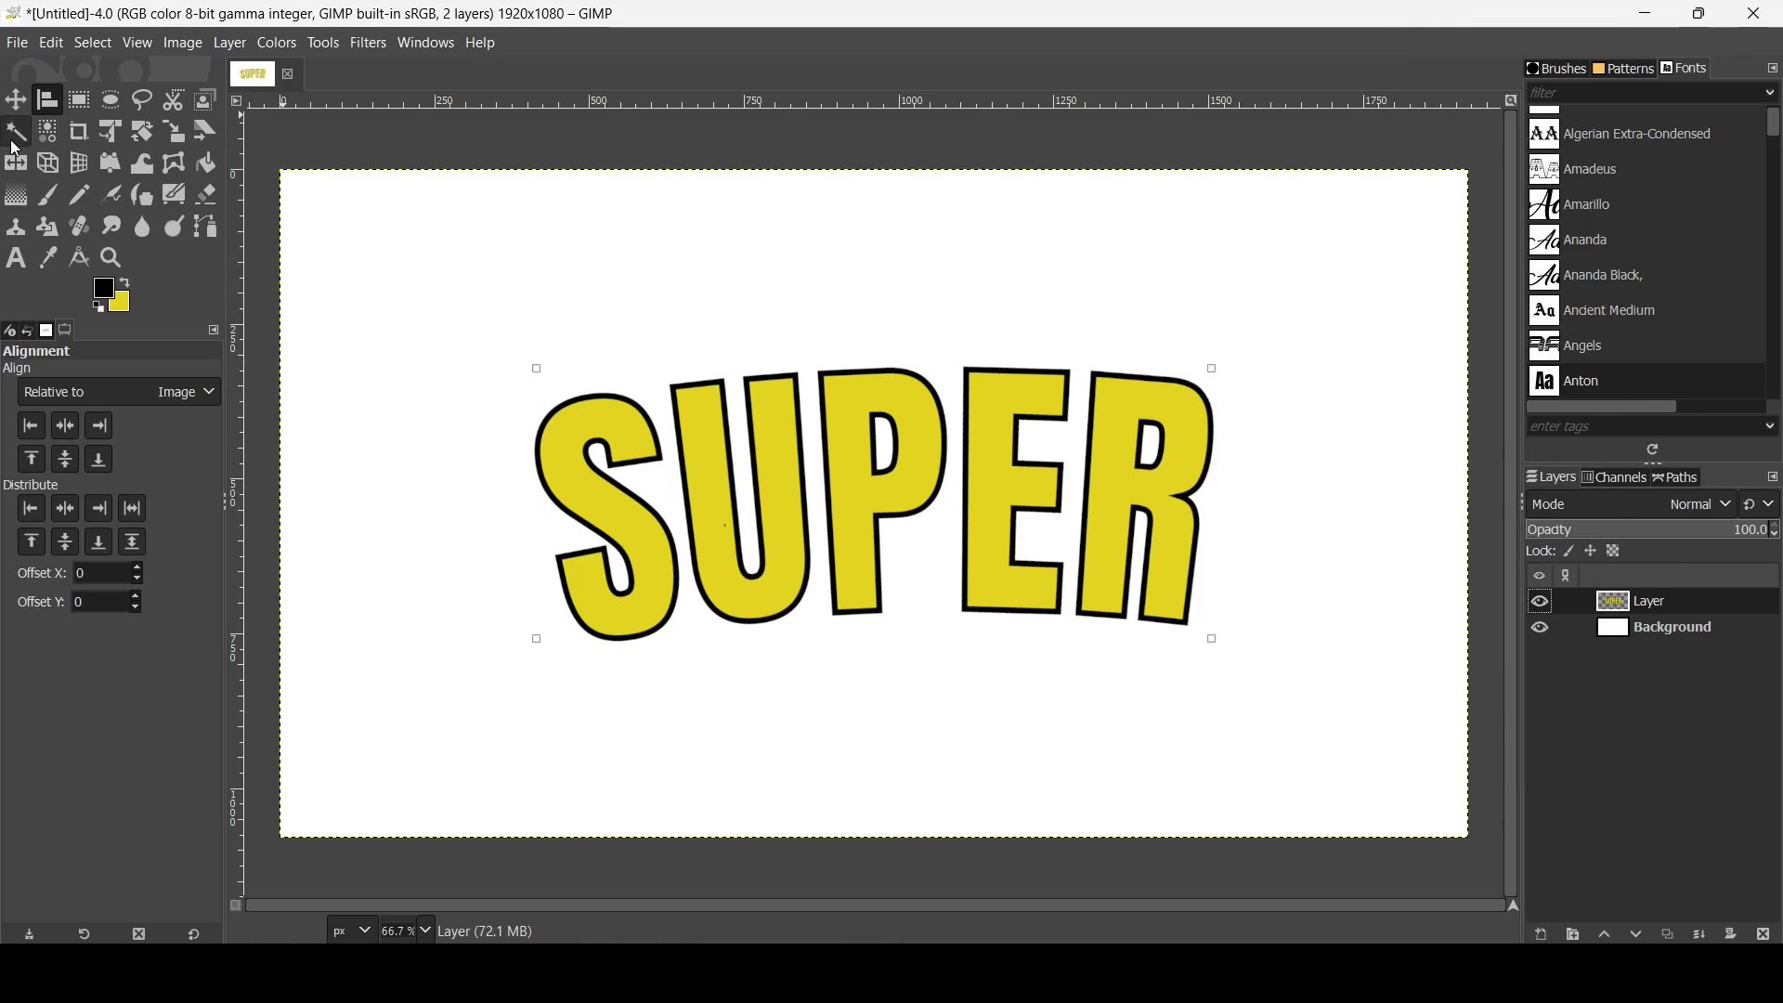
left_click(14, 107)
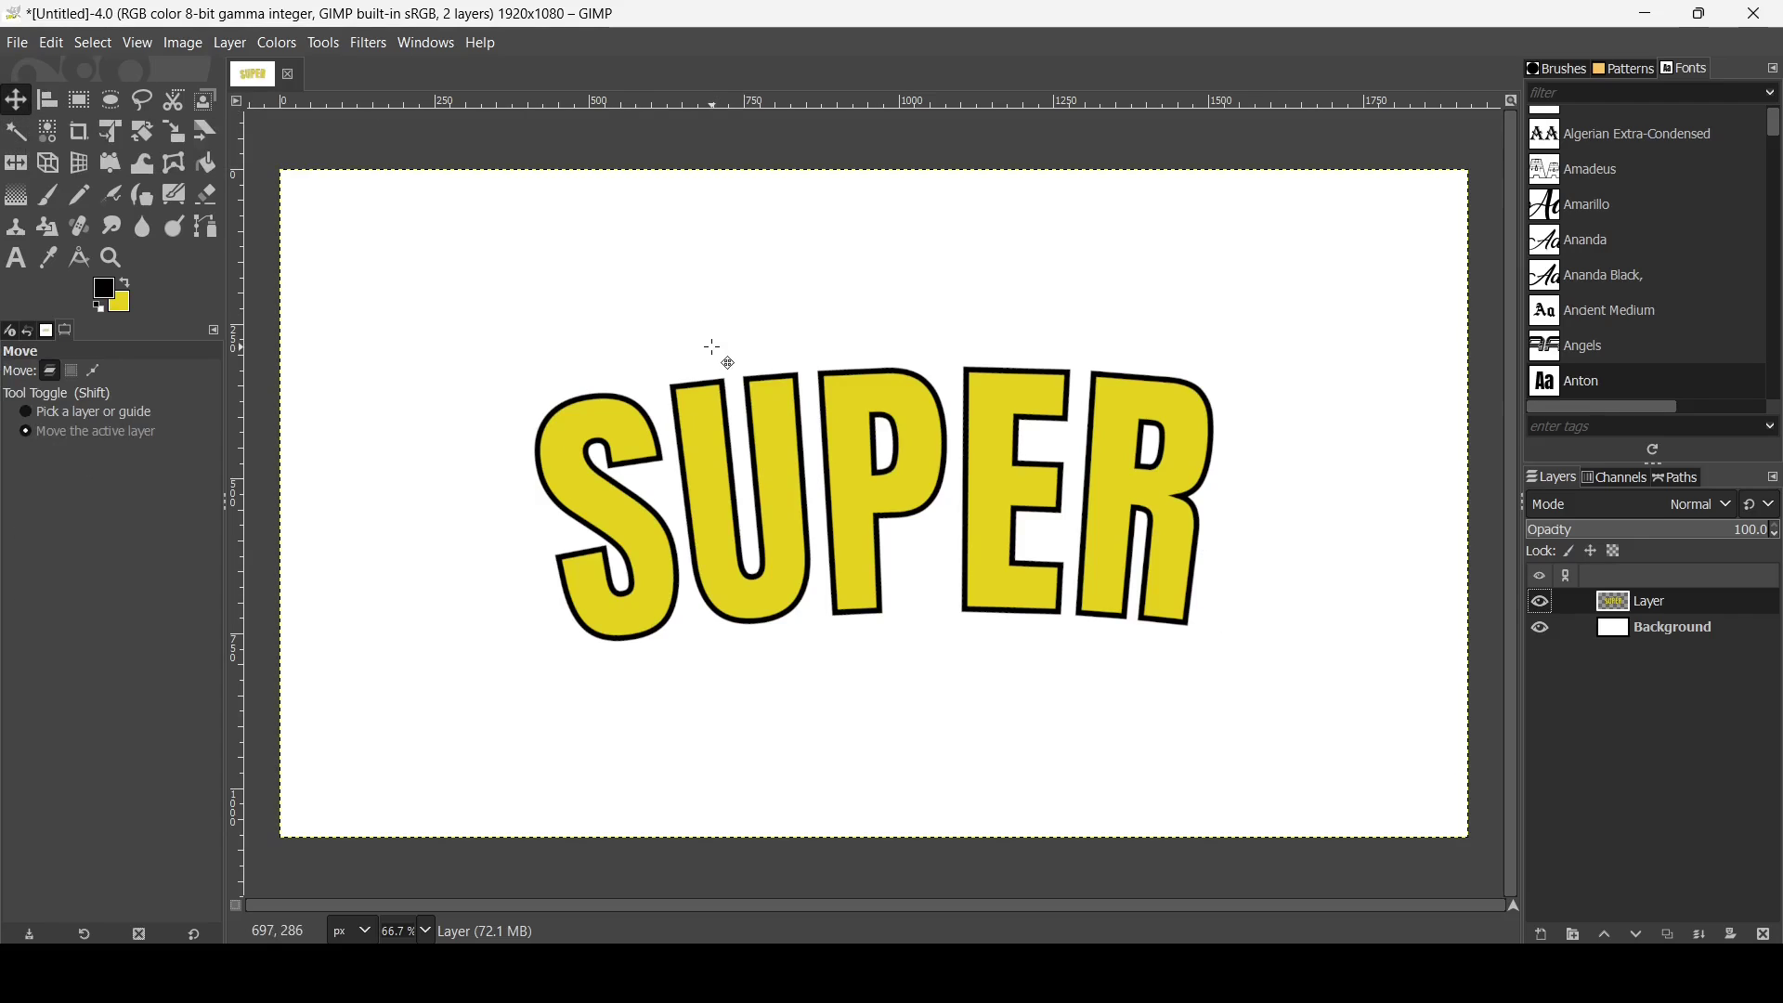
Step: Open Recursive Transform on the yellow SUPER layer with 16 iterations and Paste below enabled
left_click(369, 43)
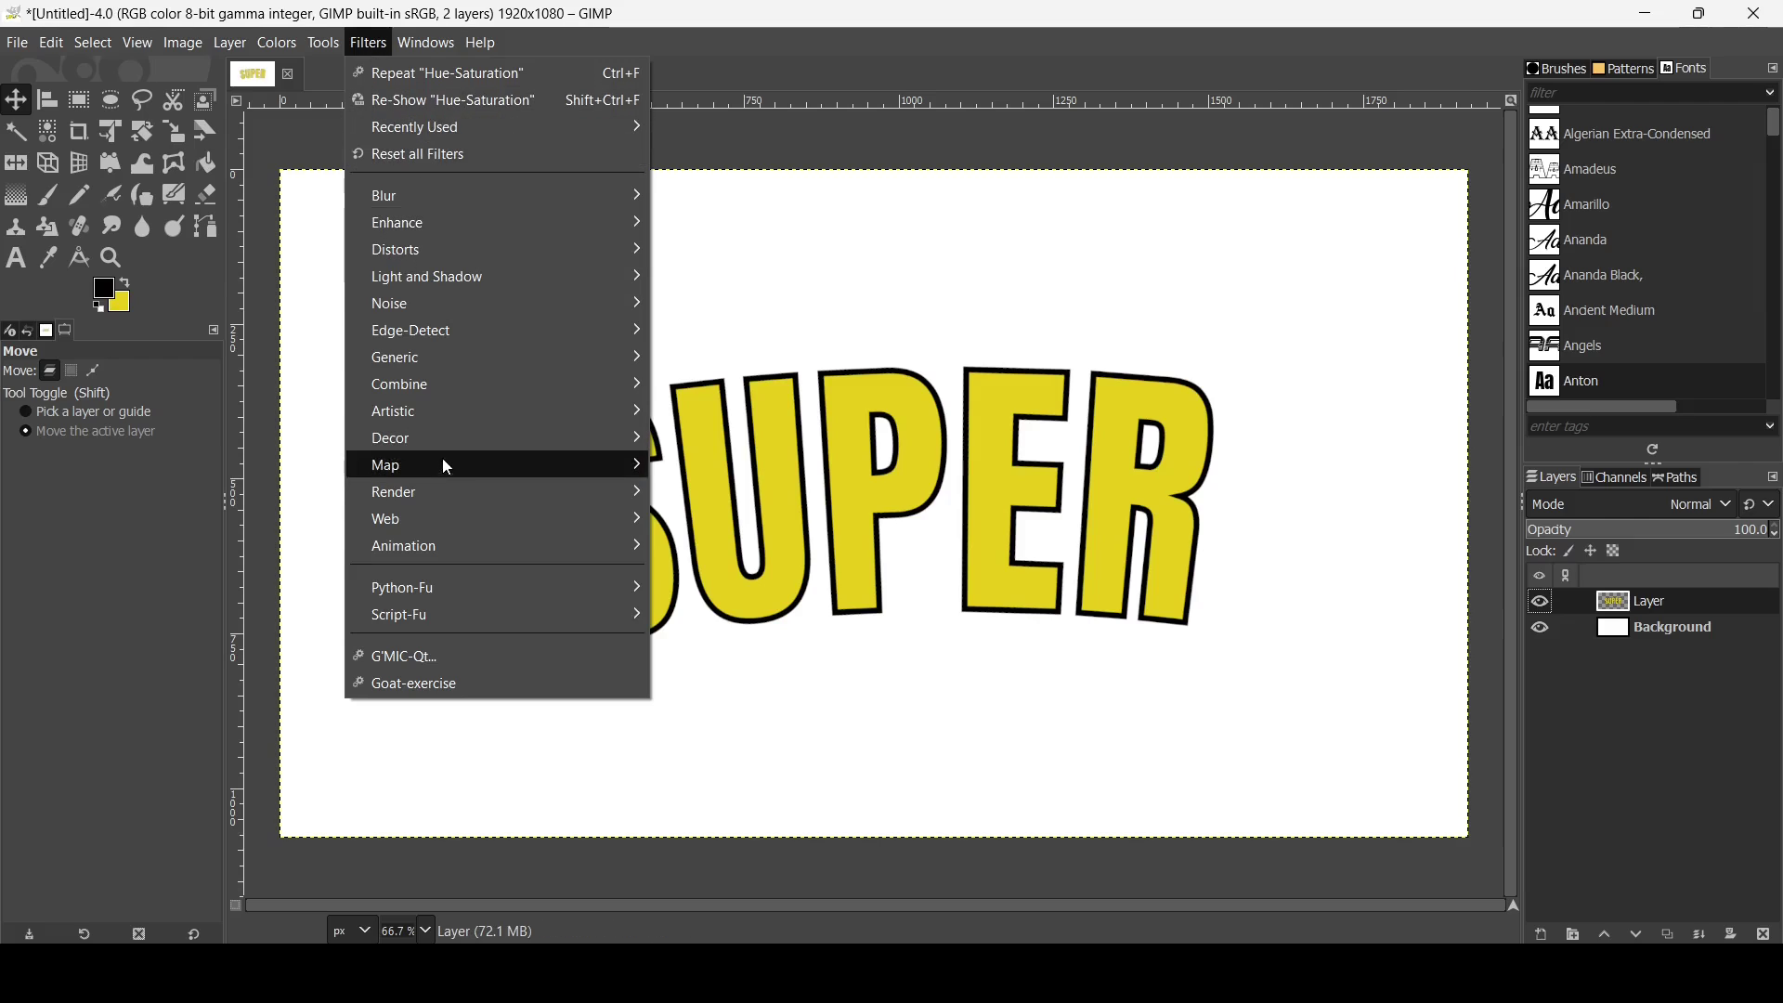
mouse_move(444, 467)
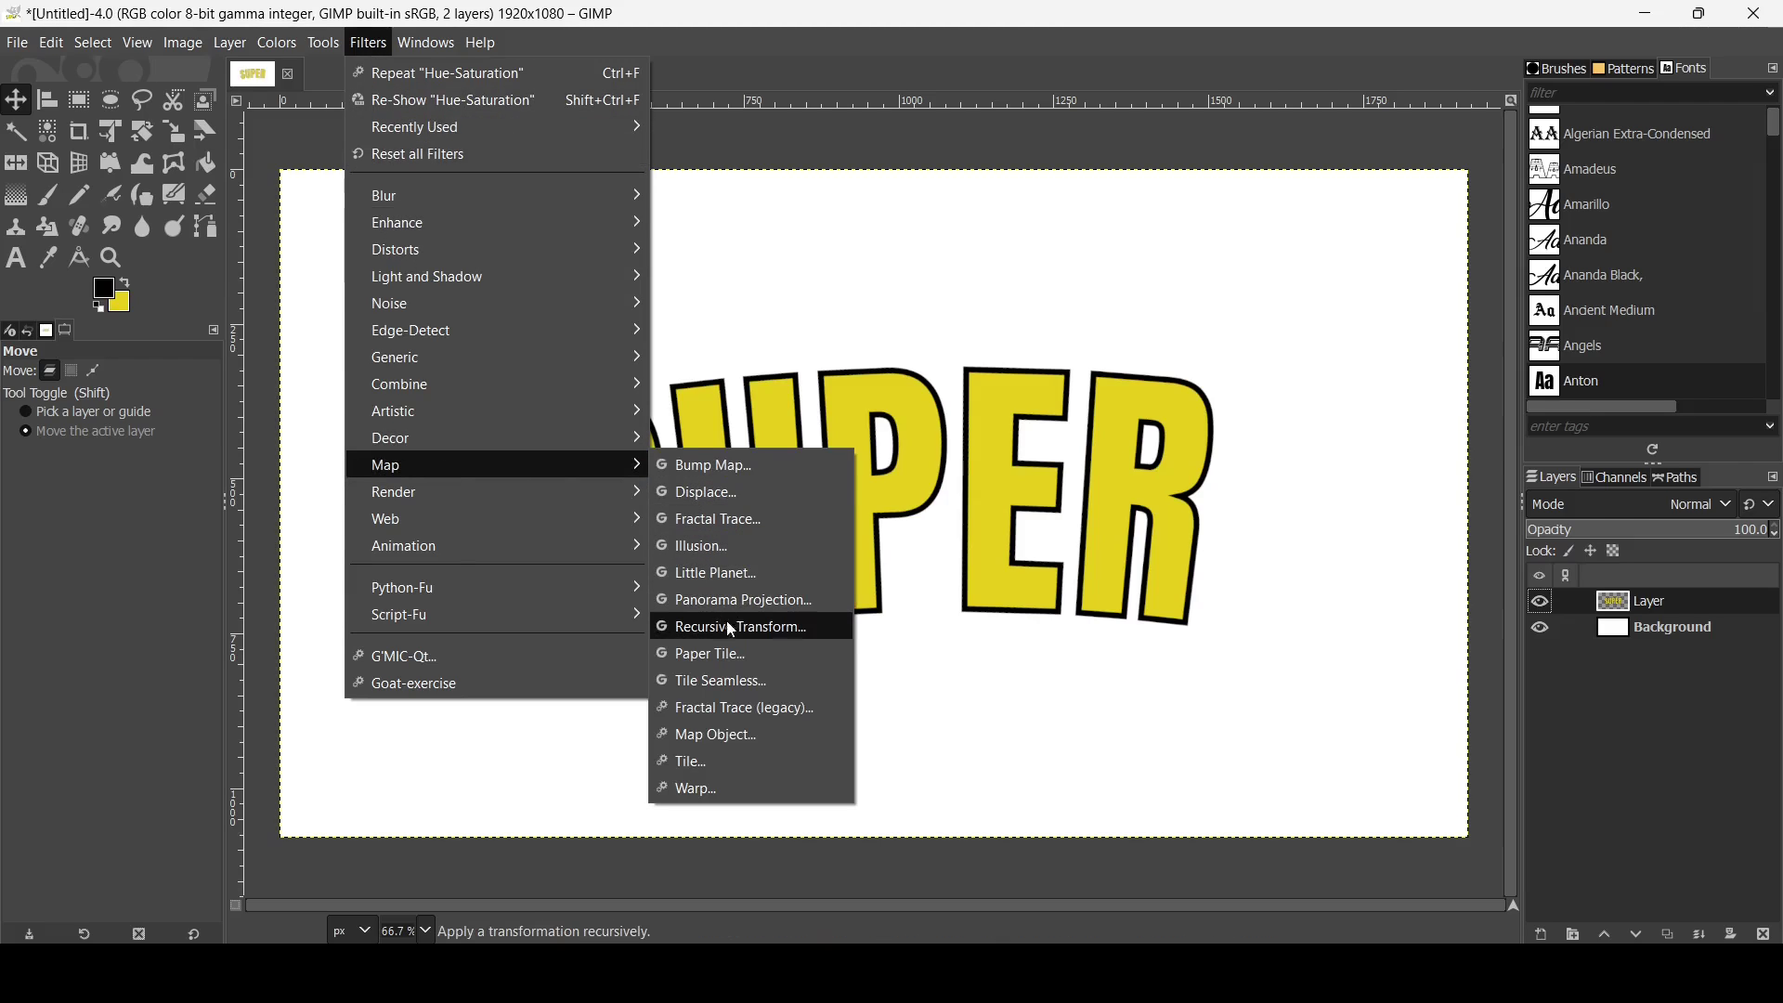
left_click(771, 632)
key("minus")
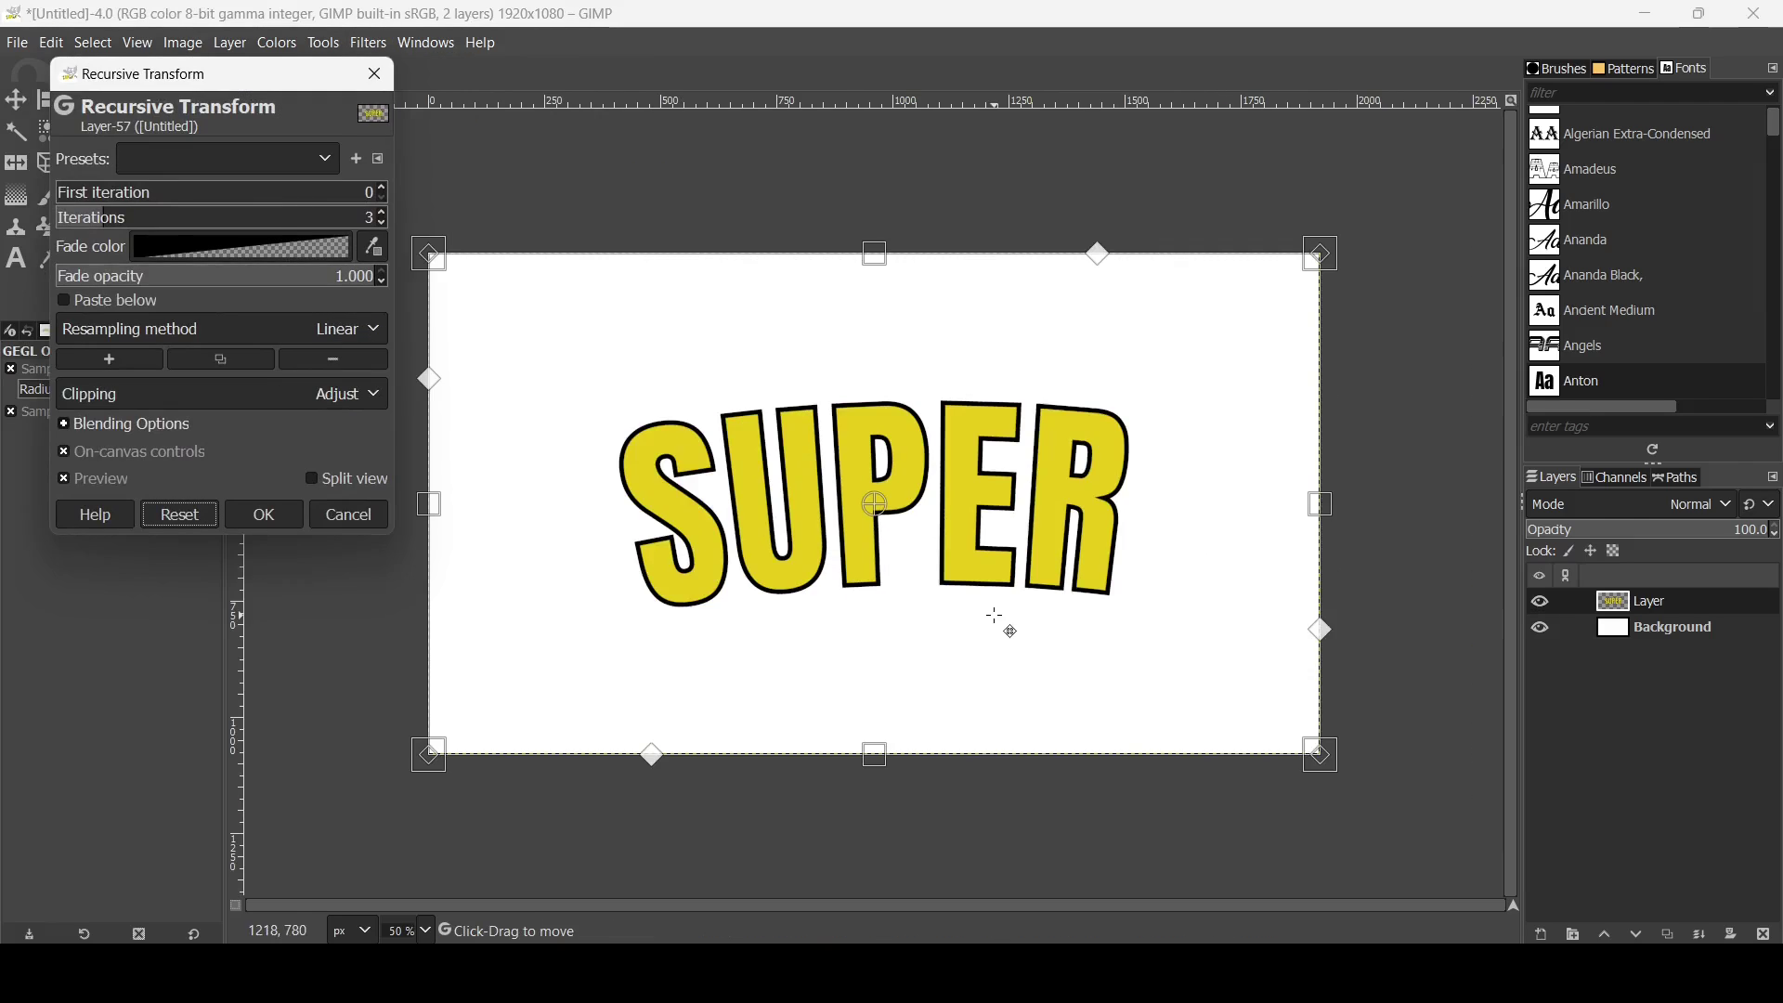
left_click_drag(323, 220, 314, 216)
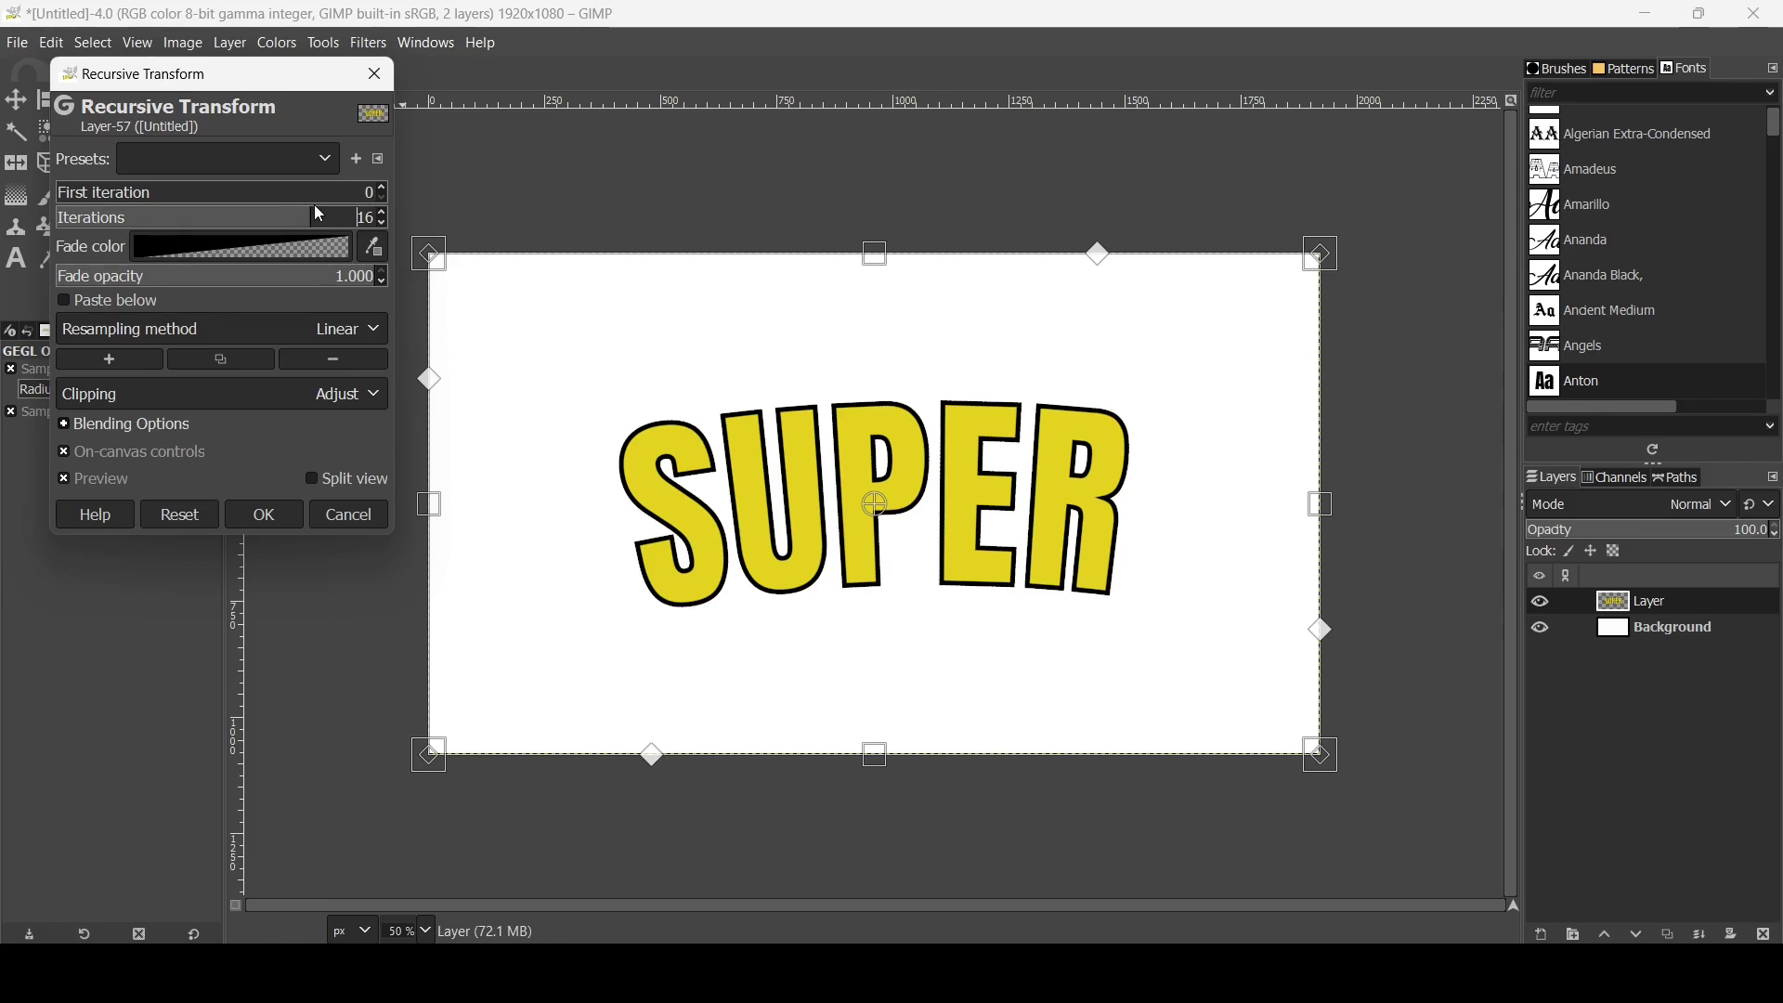
left_click(146, 305)
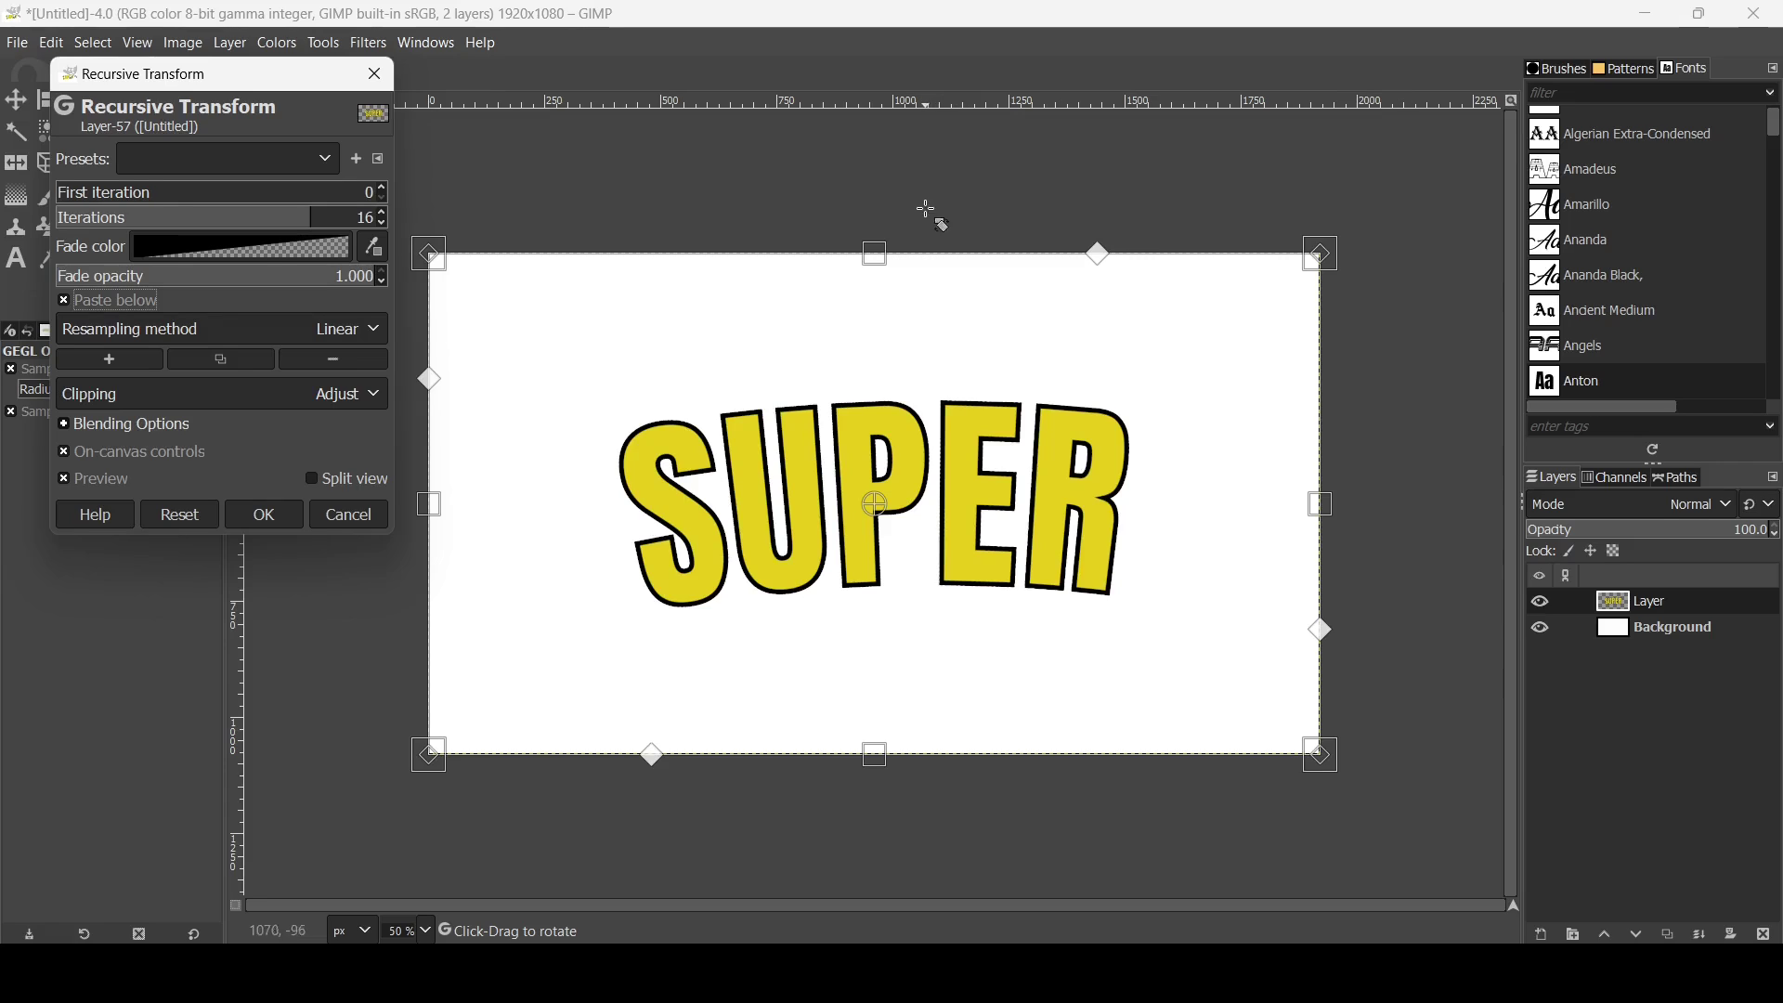
Step: Offset the recursive copies downward to form a stacked shadow under SUPER
left_click(880, 258)
left_click_drag(880, 259, 881, 262)
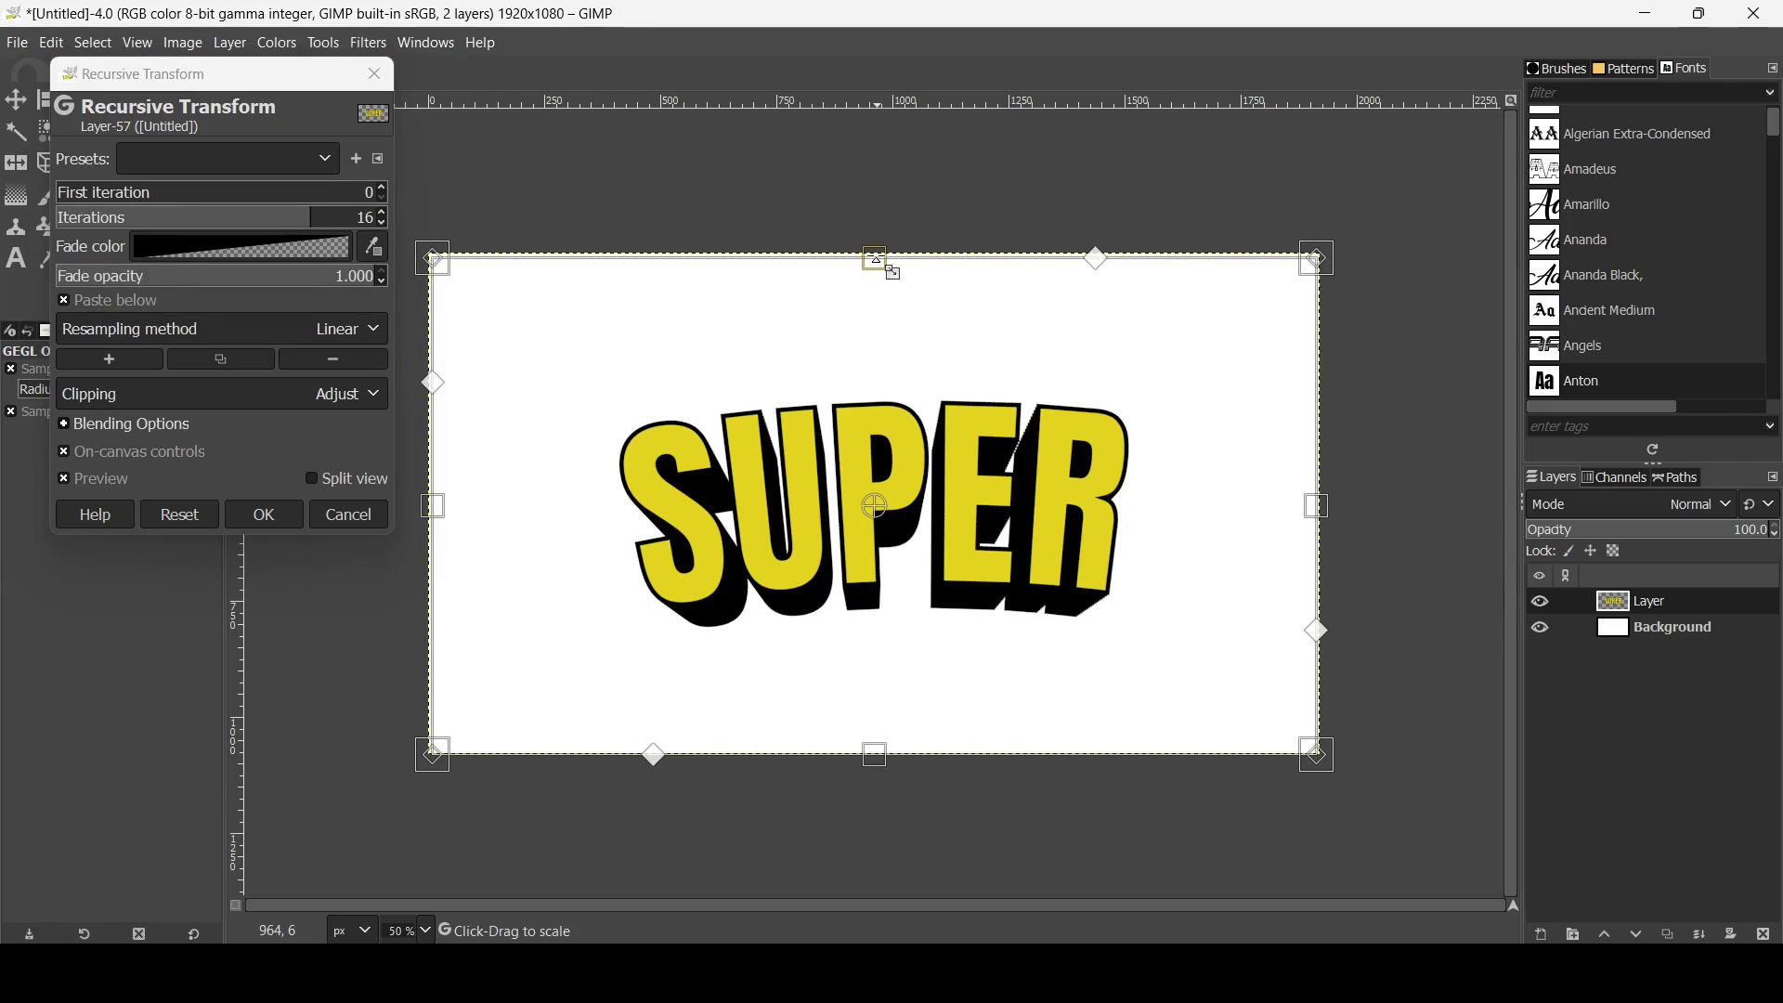
scroll(1003, 461, "up", 3)
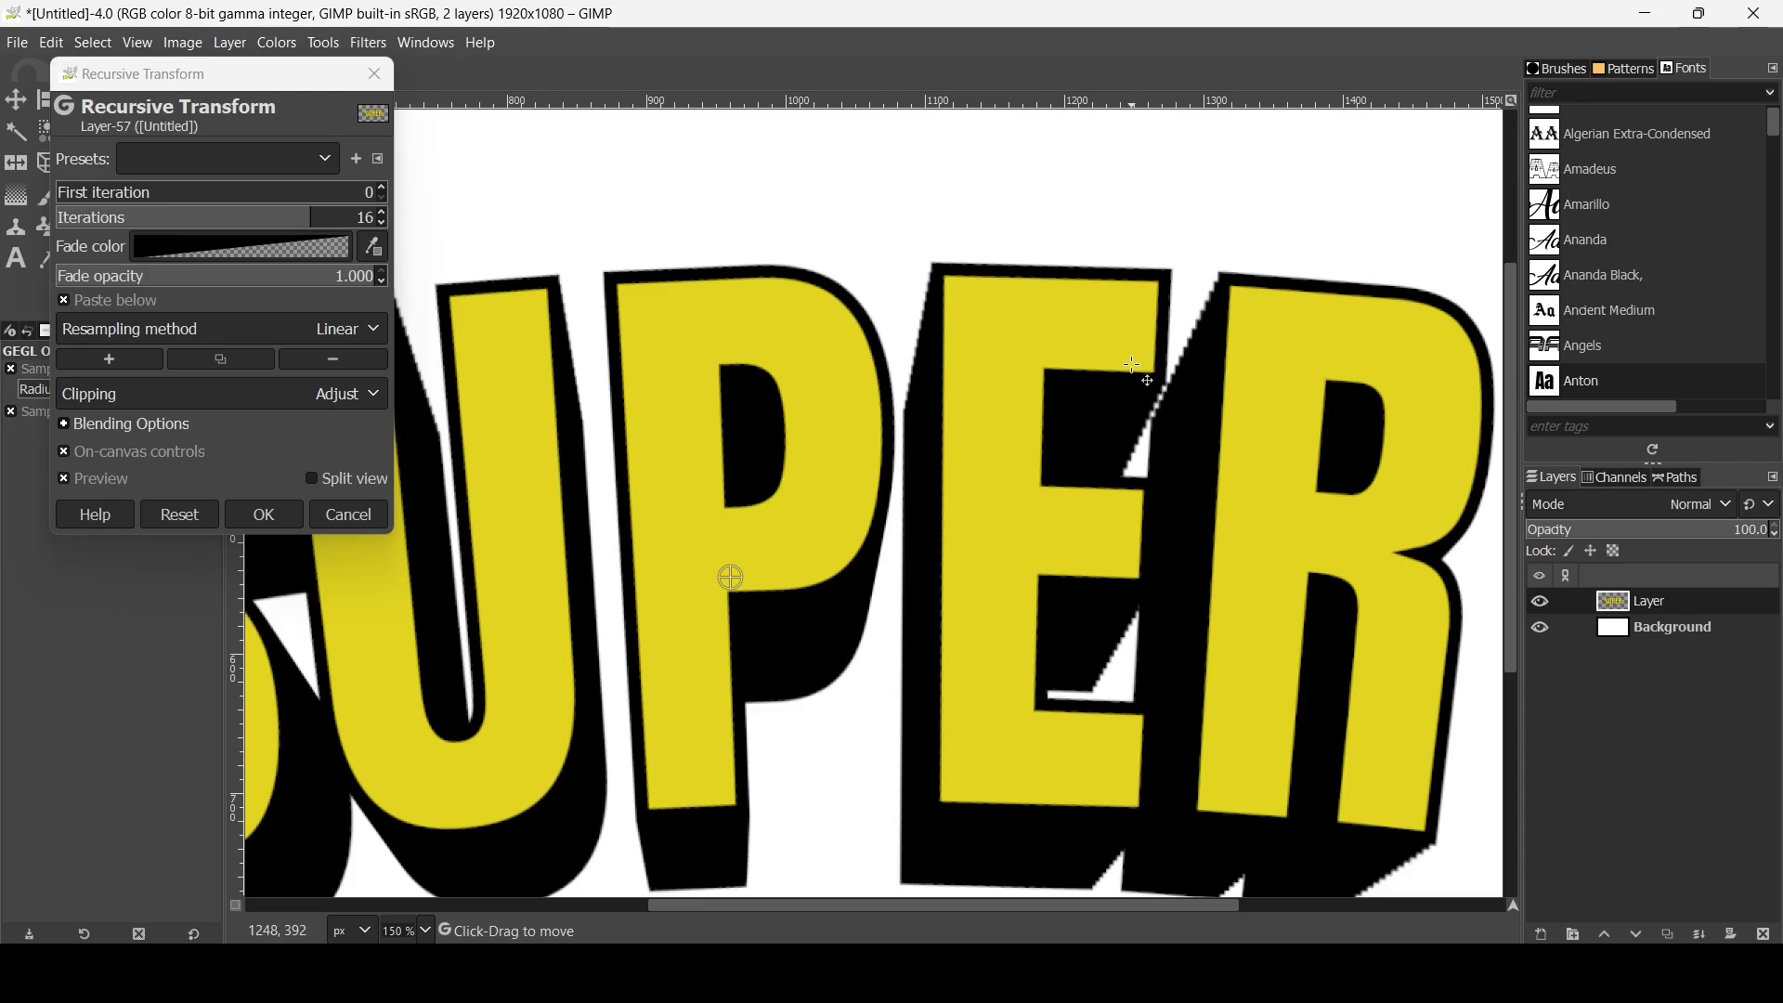
scroll(1133, 365, "down", 1)
scroll(1133, 365, "down", 1)
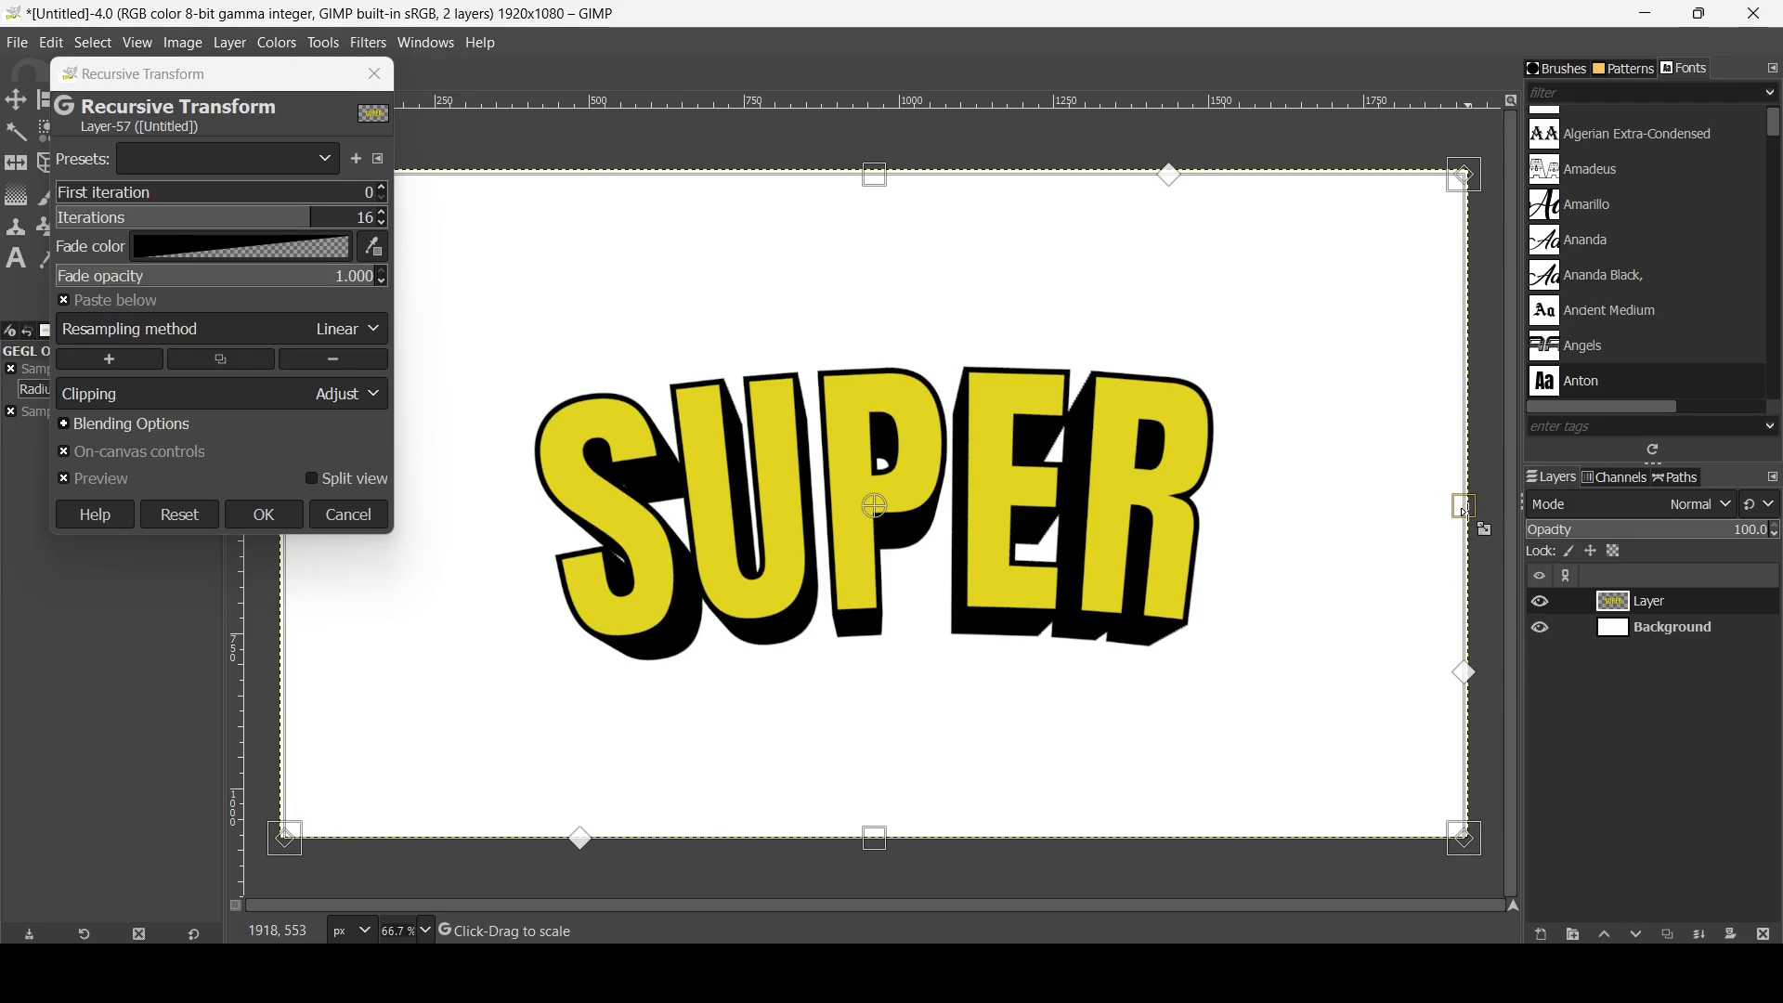
scroll(344, 218, "up", 3)
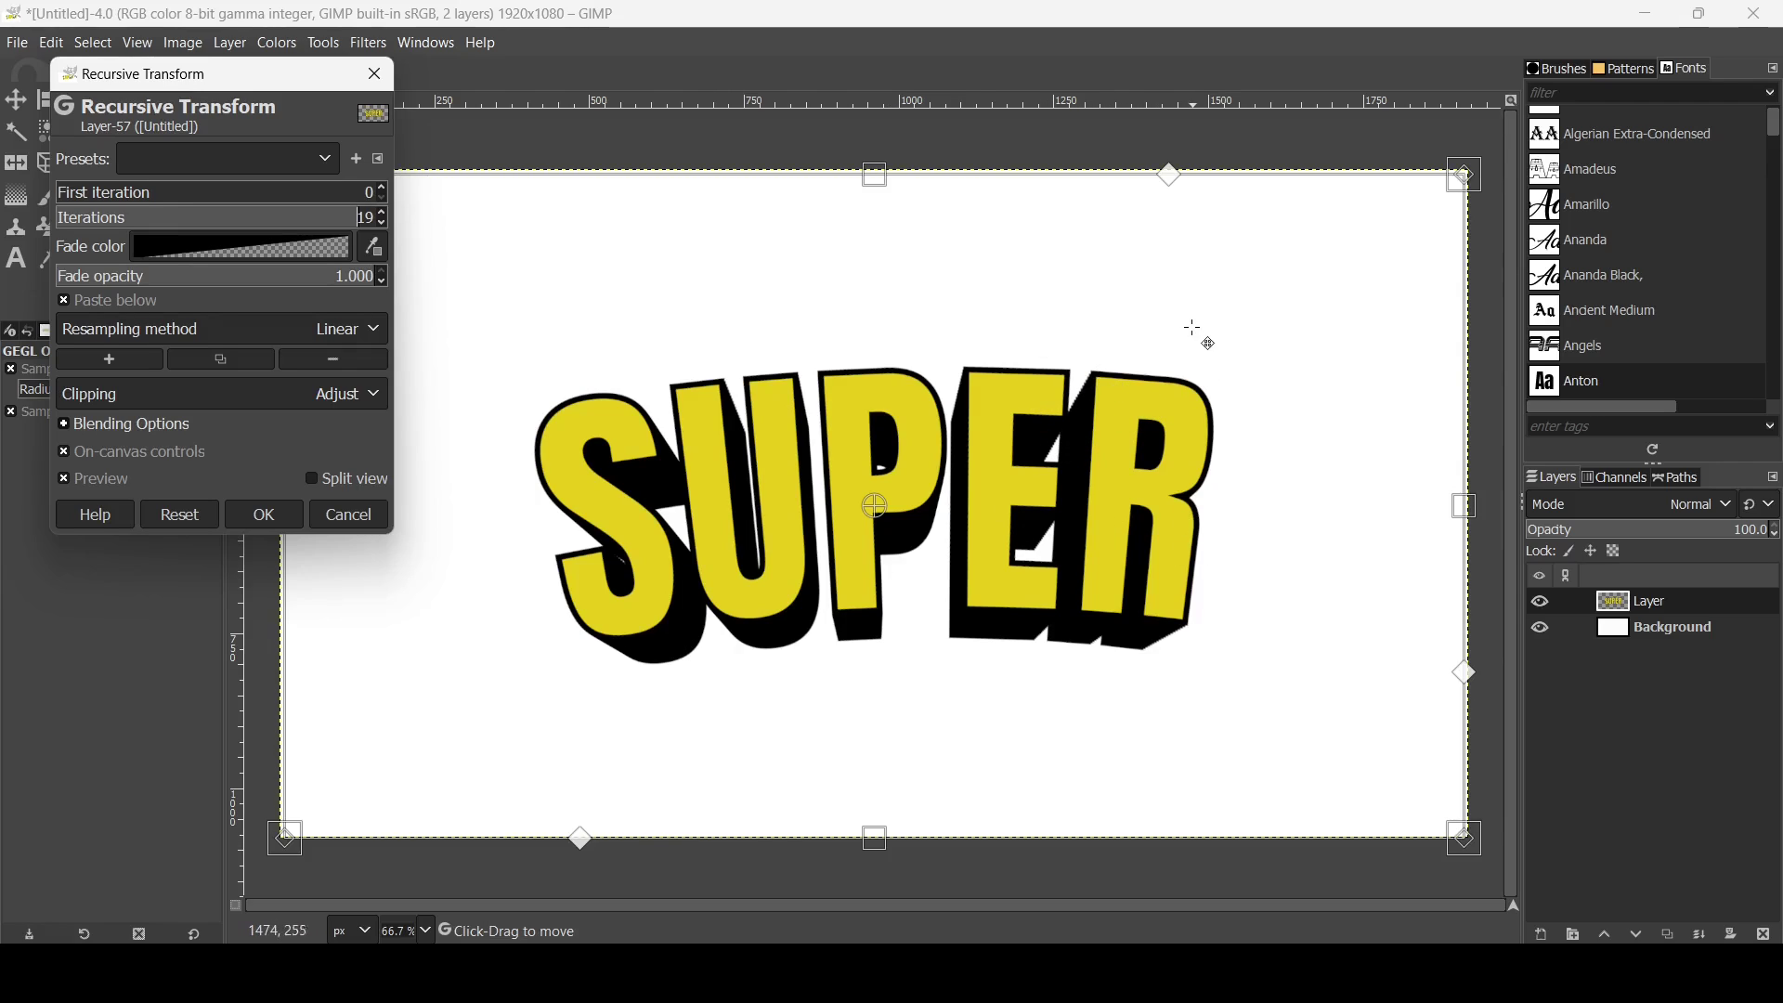
scroll(346, 219, "down", 1)
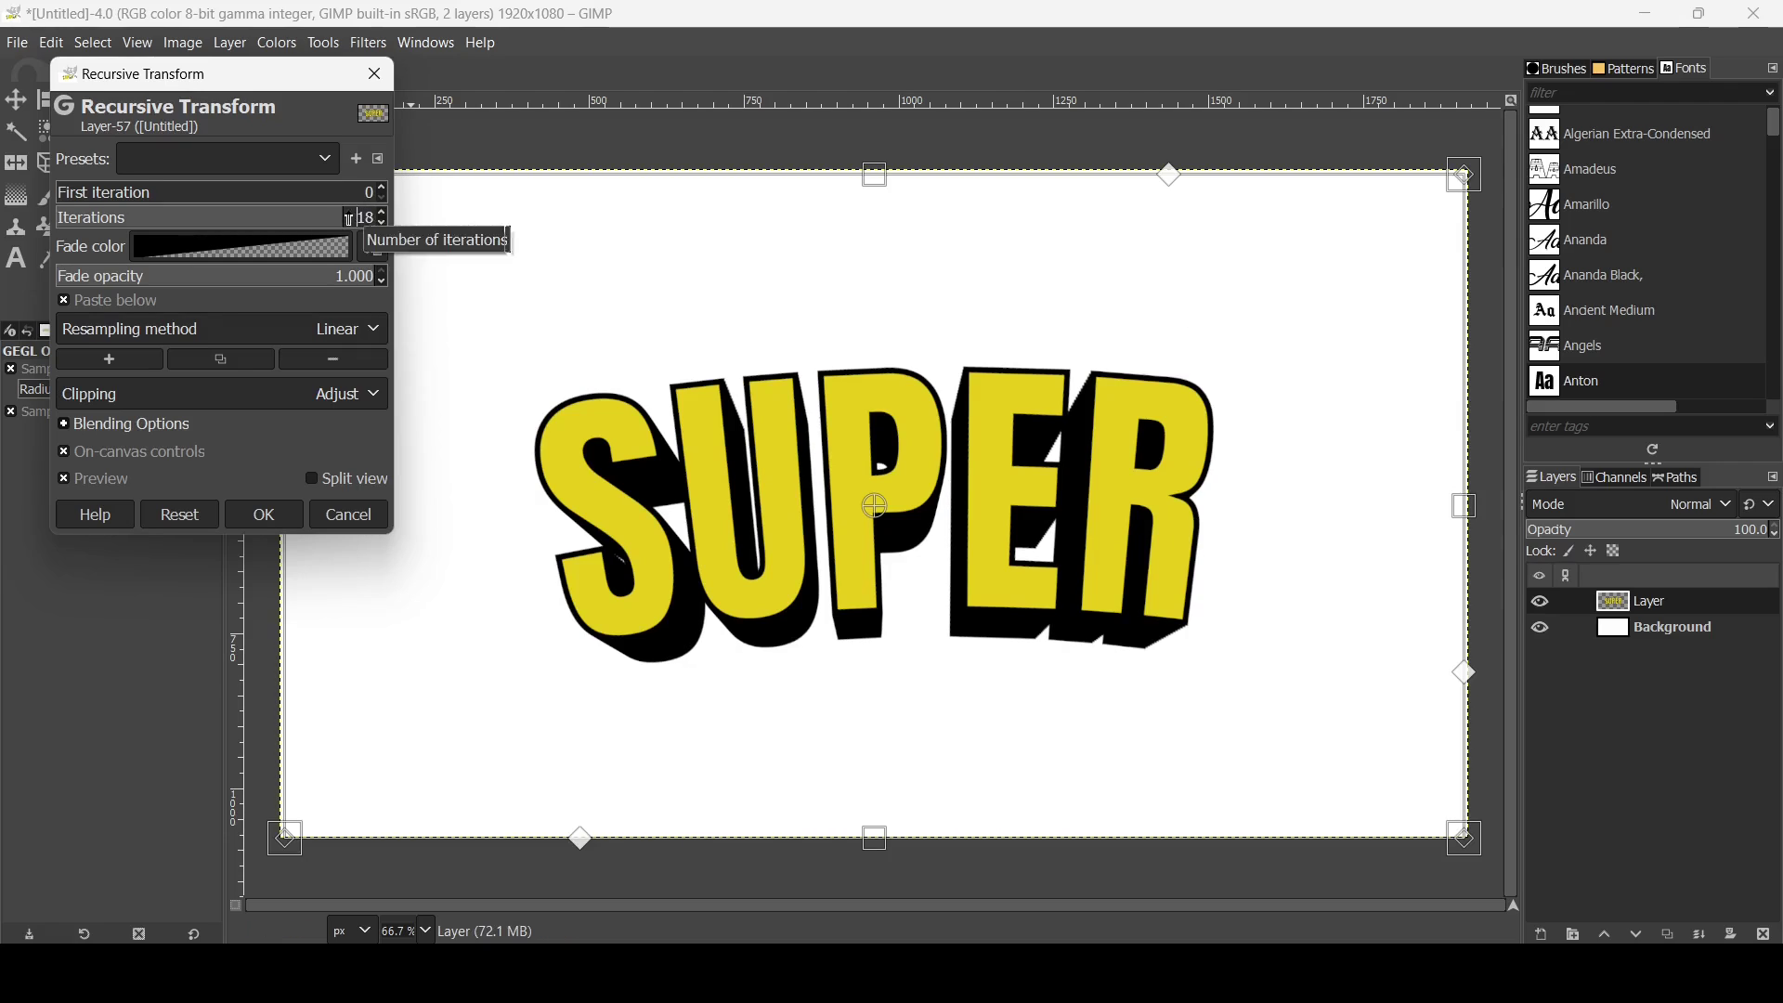
Step: Make the shadow depth shallower and apply the Recursive Transform at 18 iterations
left_click(831, 11)
scroll(1113, 465, "up", 3, "ctrl")
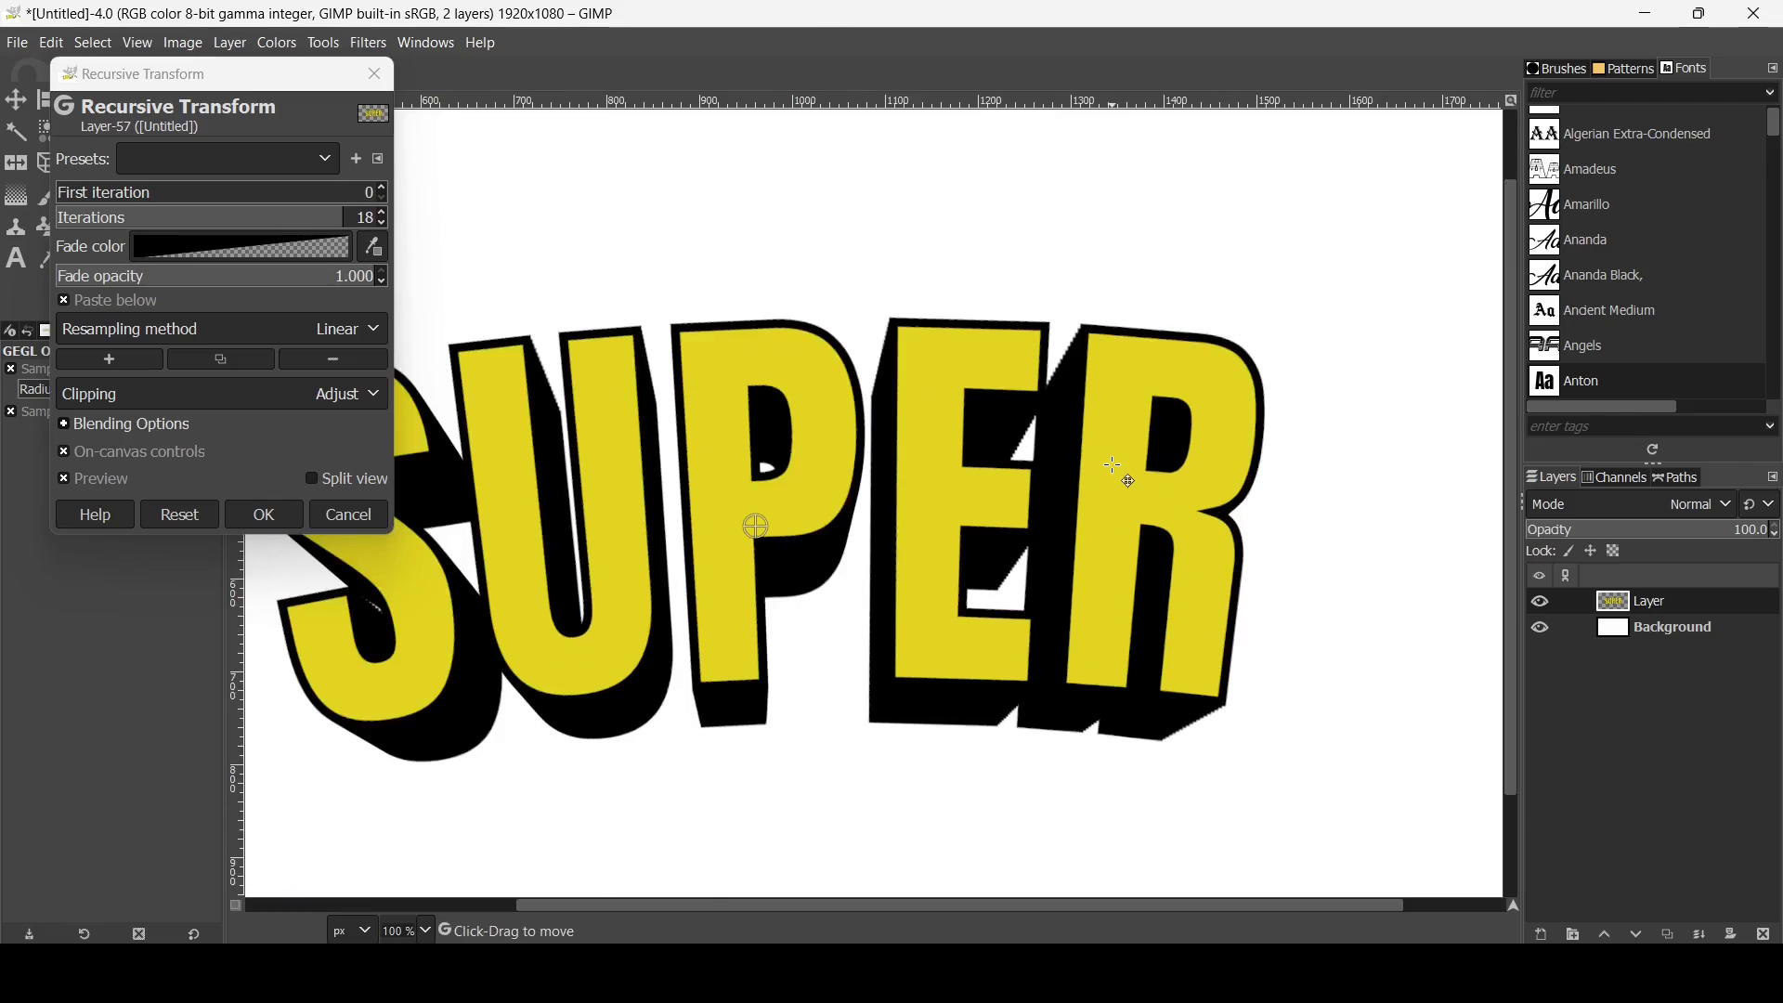
scroll(1114, 464, "down", 3, "ctrl")
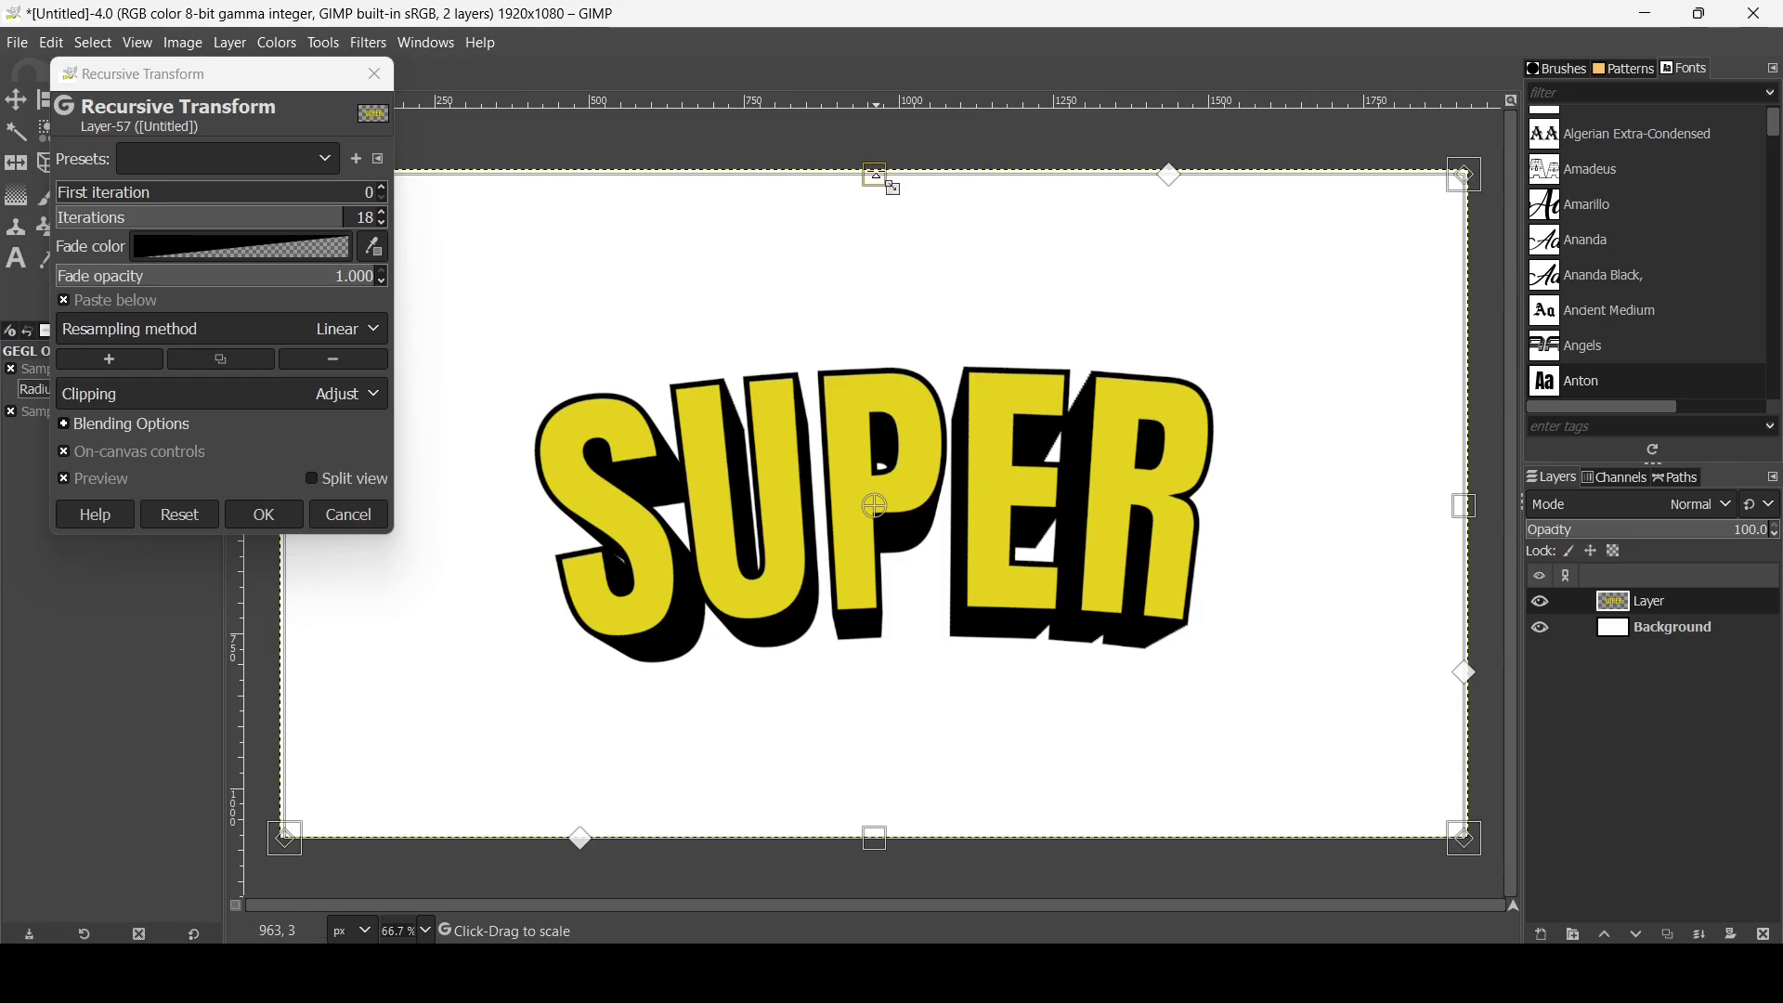
left_click_drag(876, 177, 876, 174)
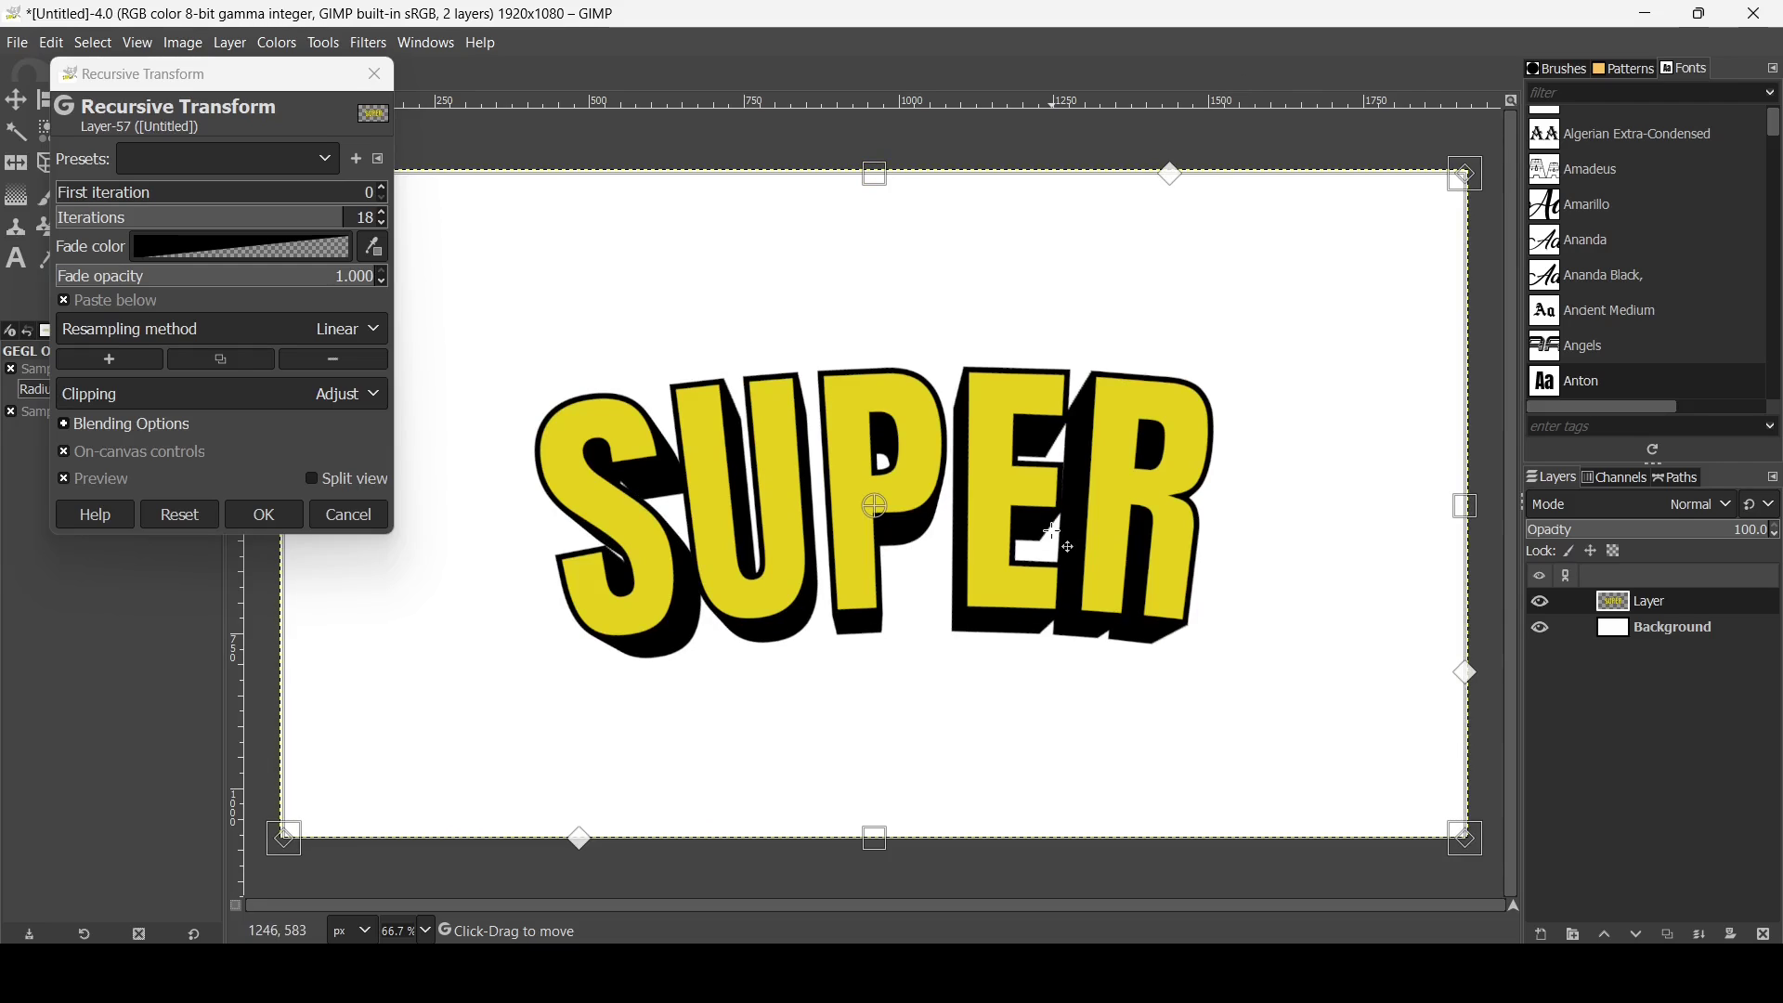
left_click(264, 513)
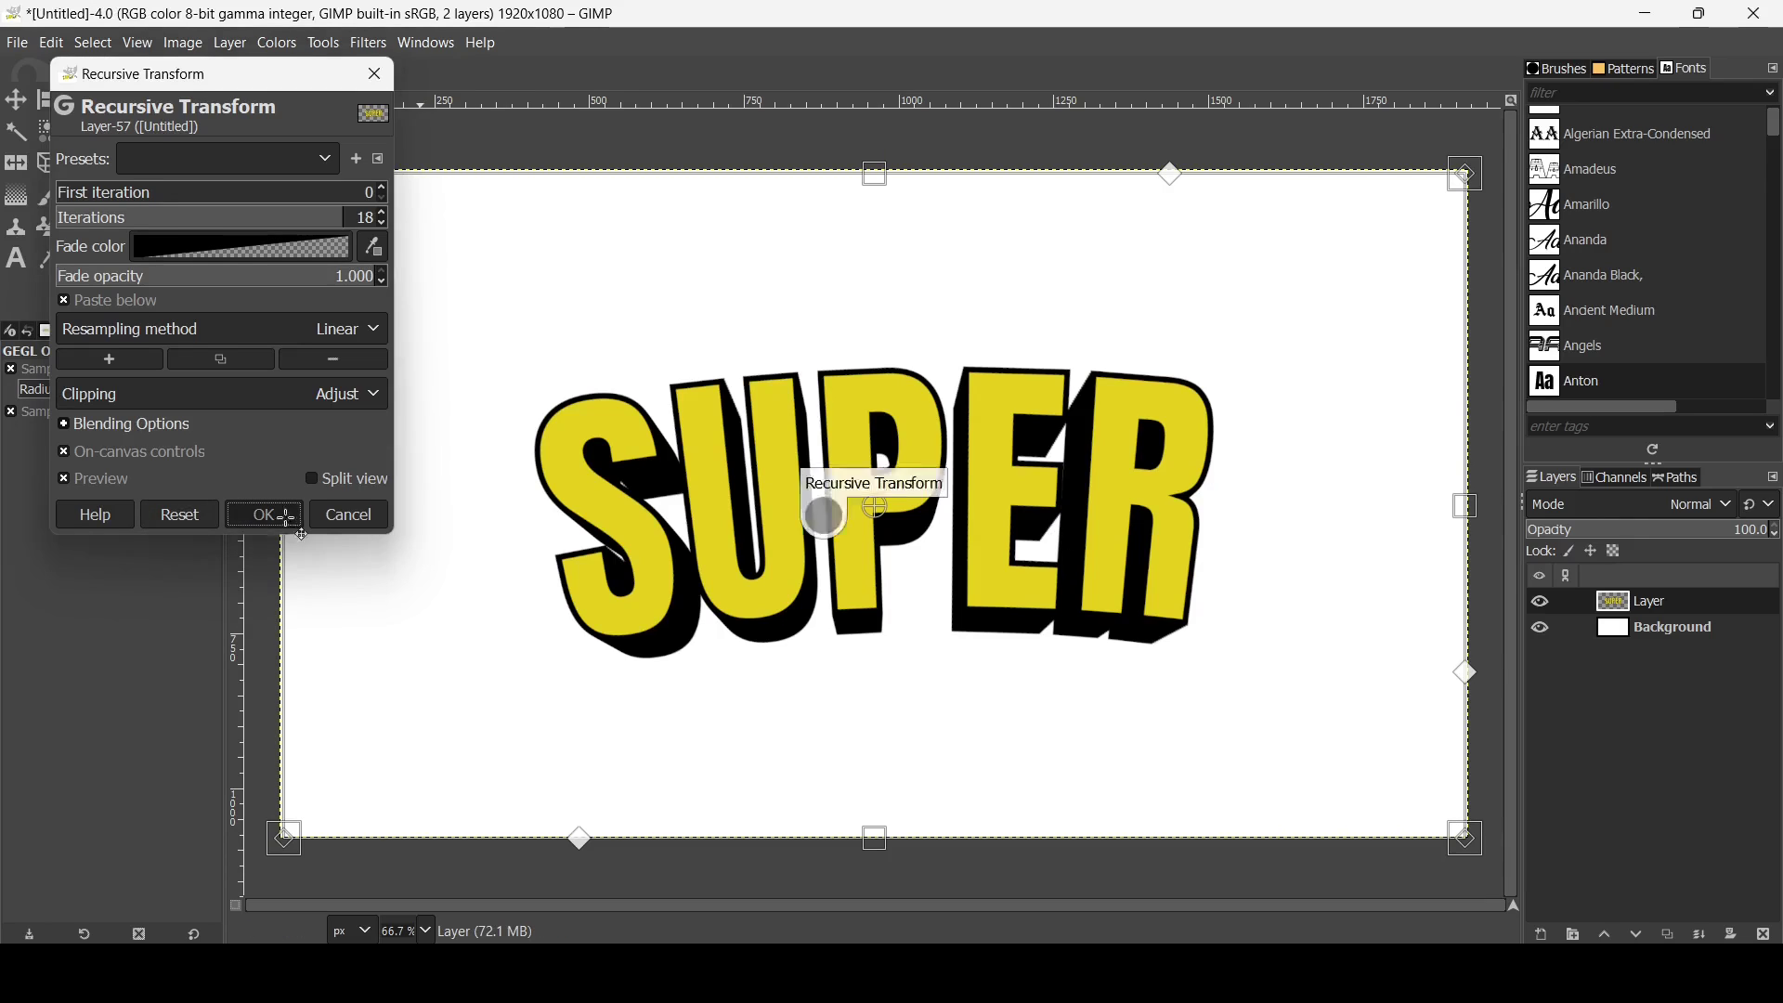
key("minus")
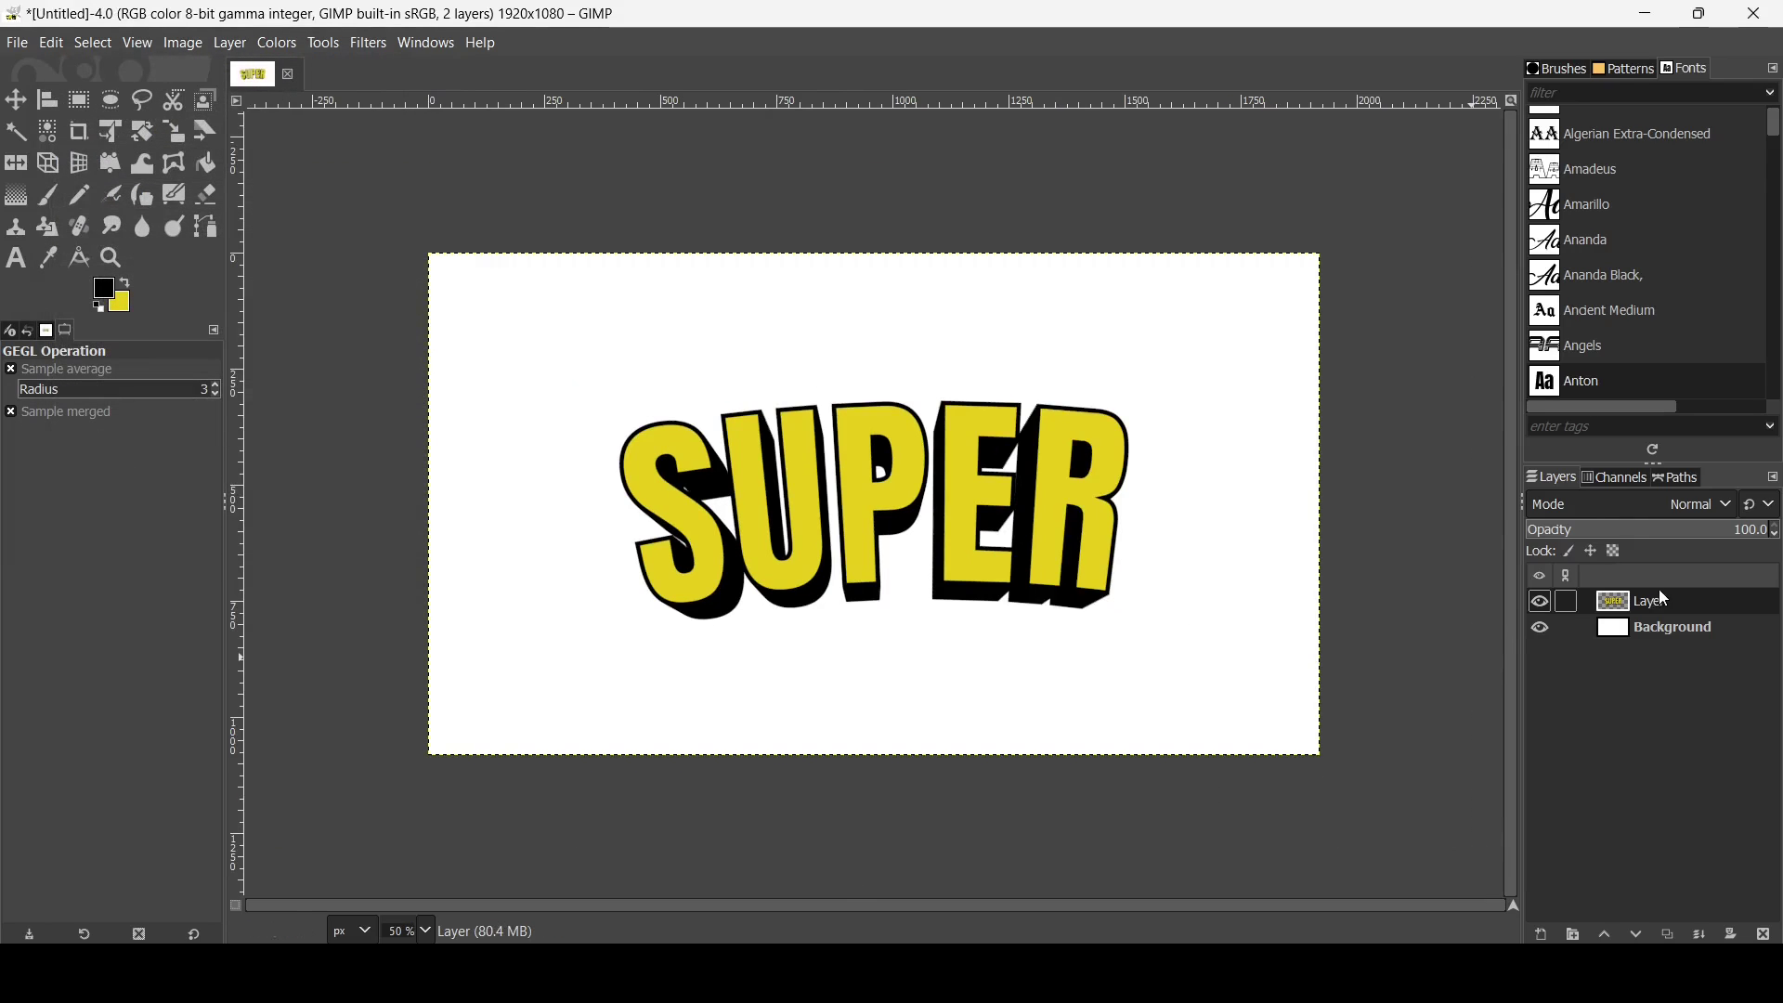
left_click(1623, 635)
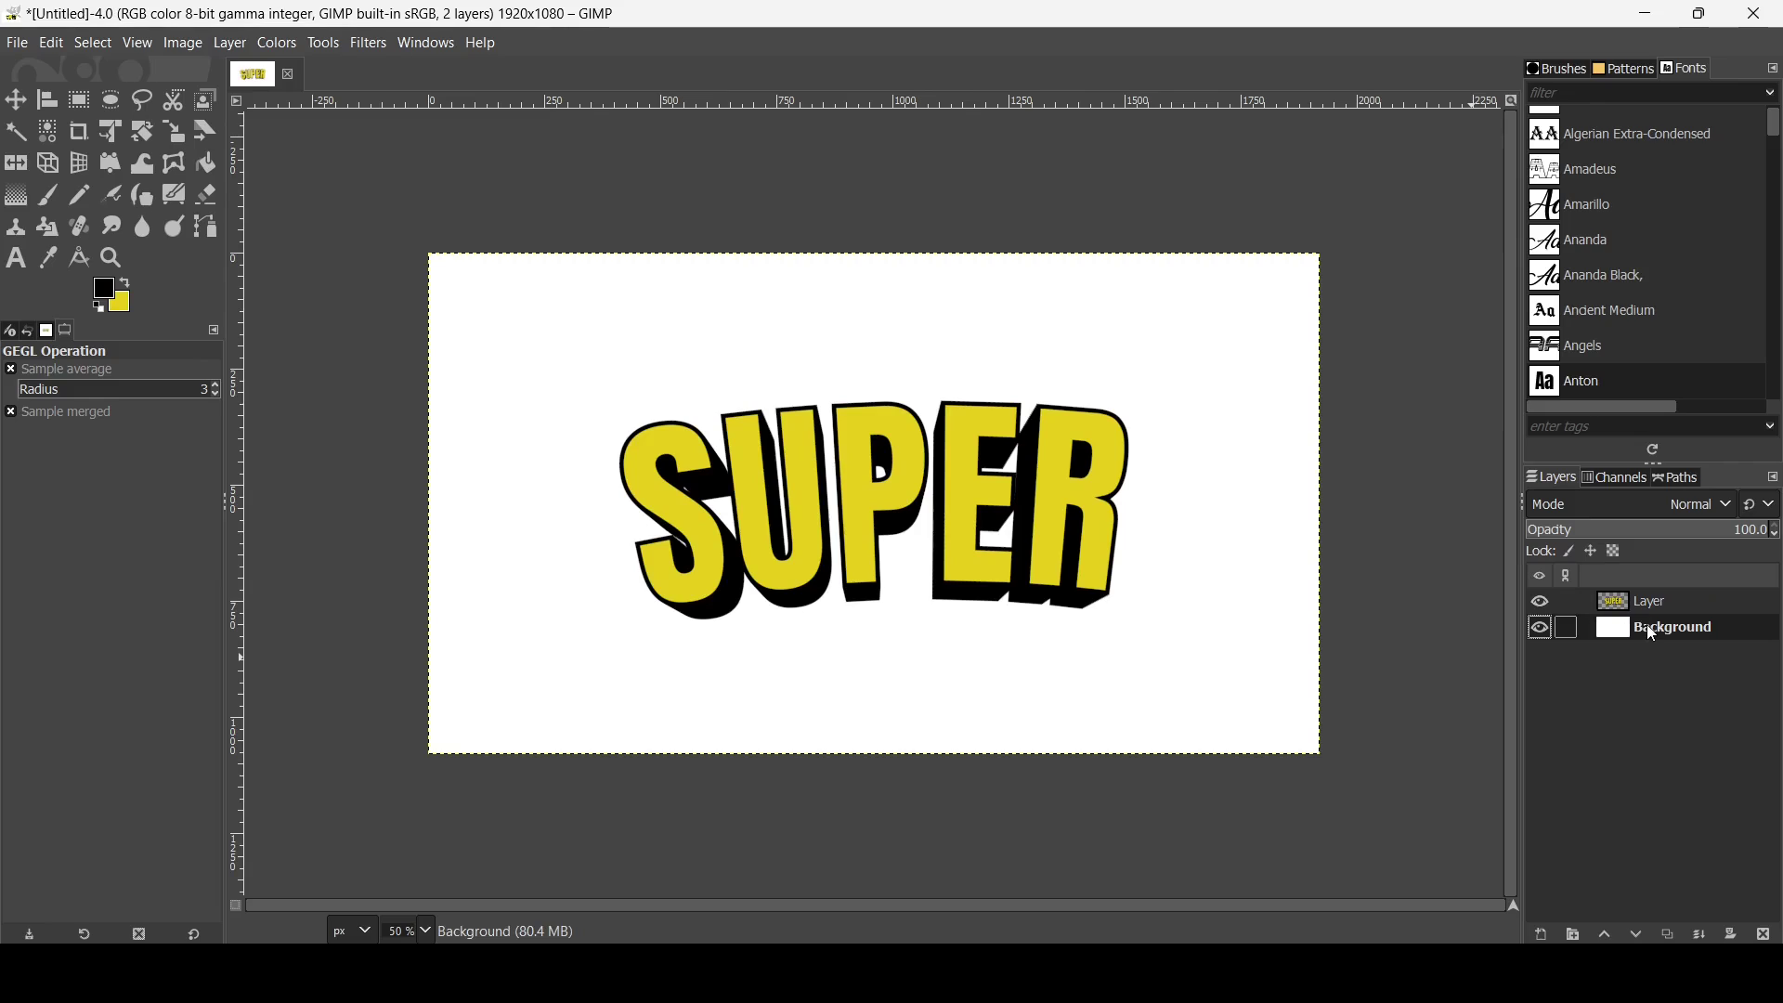
Step: Set the foreground colour to light blue 48a5d8 and fill the Background layer with it
left_click(108, 290)
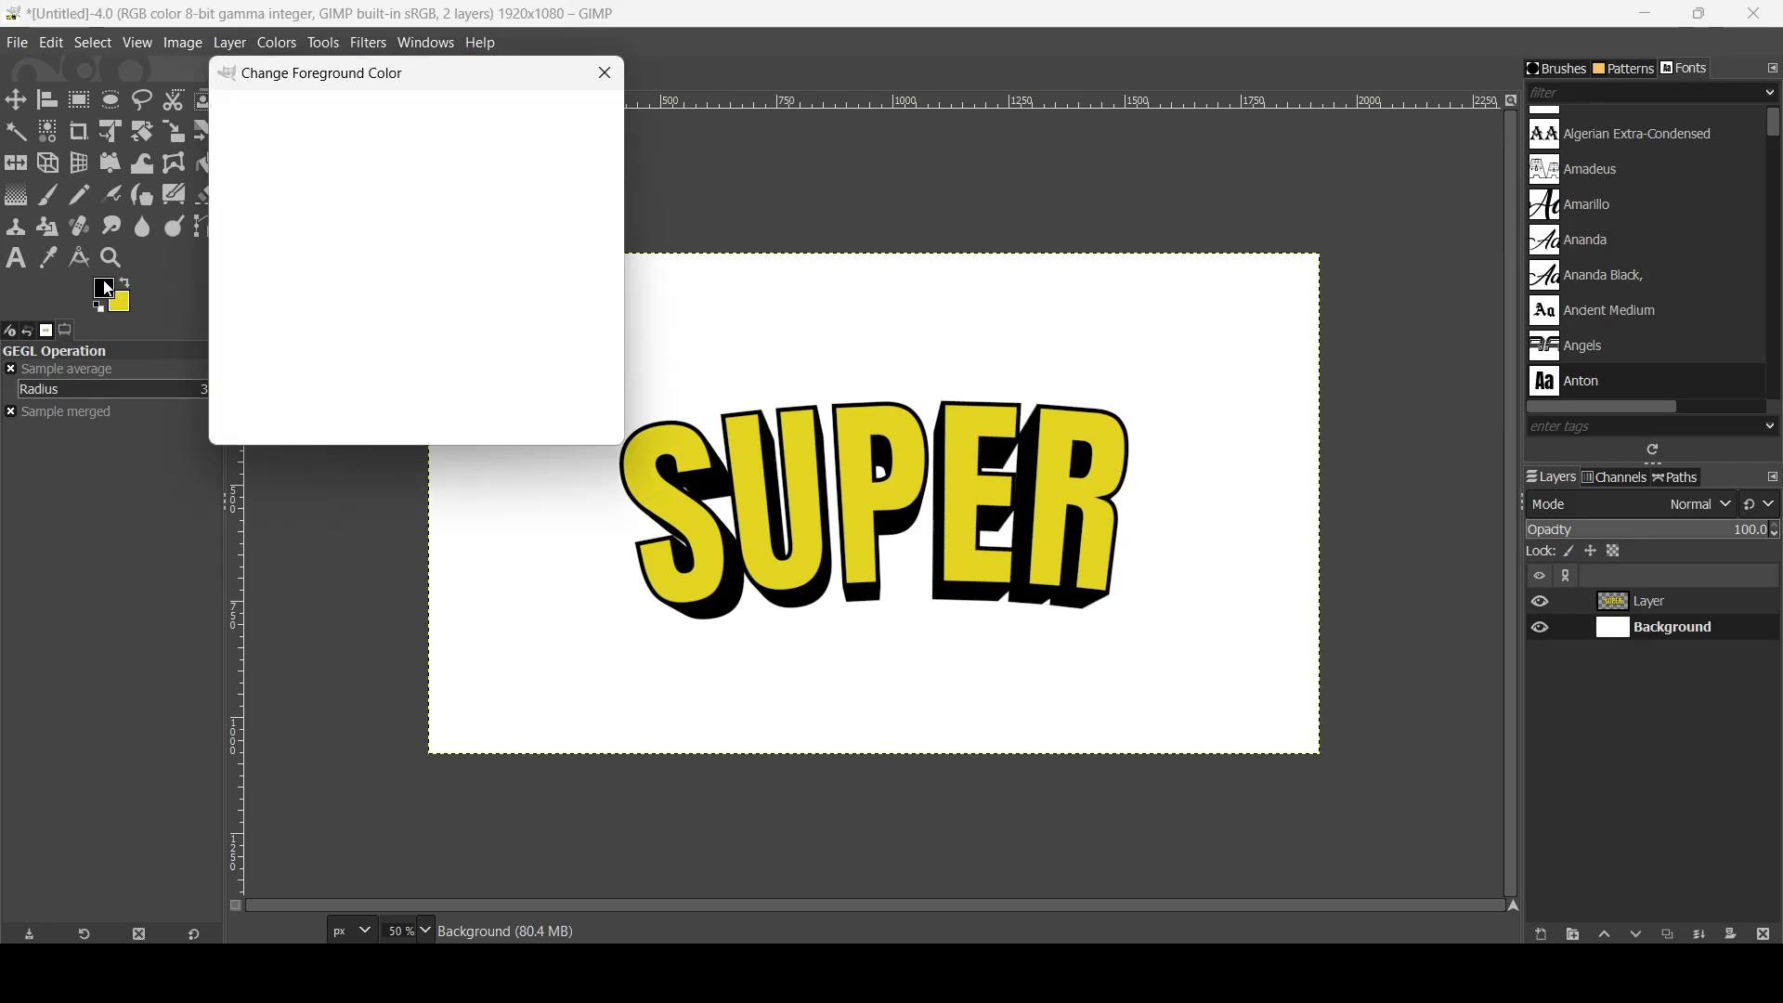
left_click(504, 357)
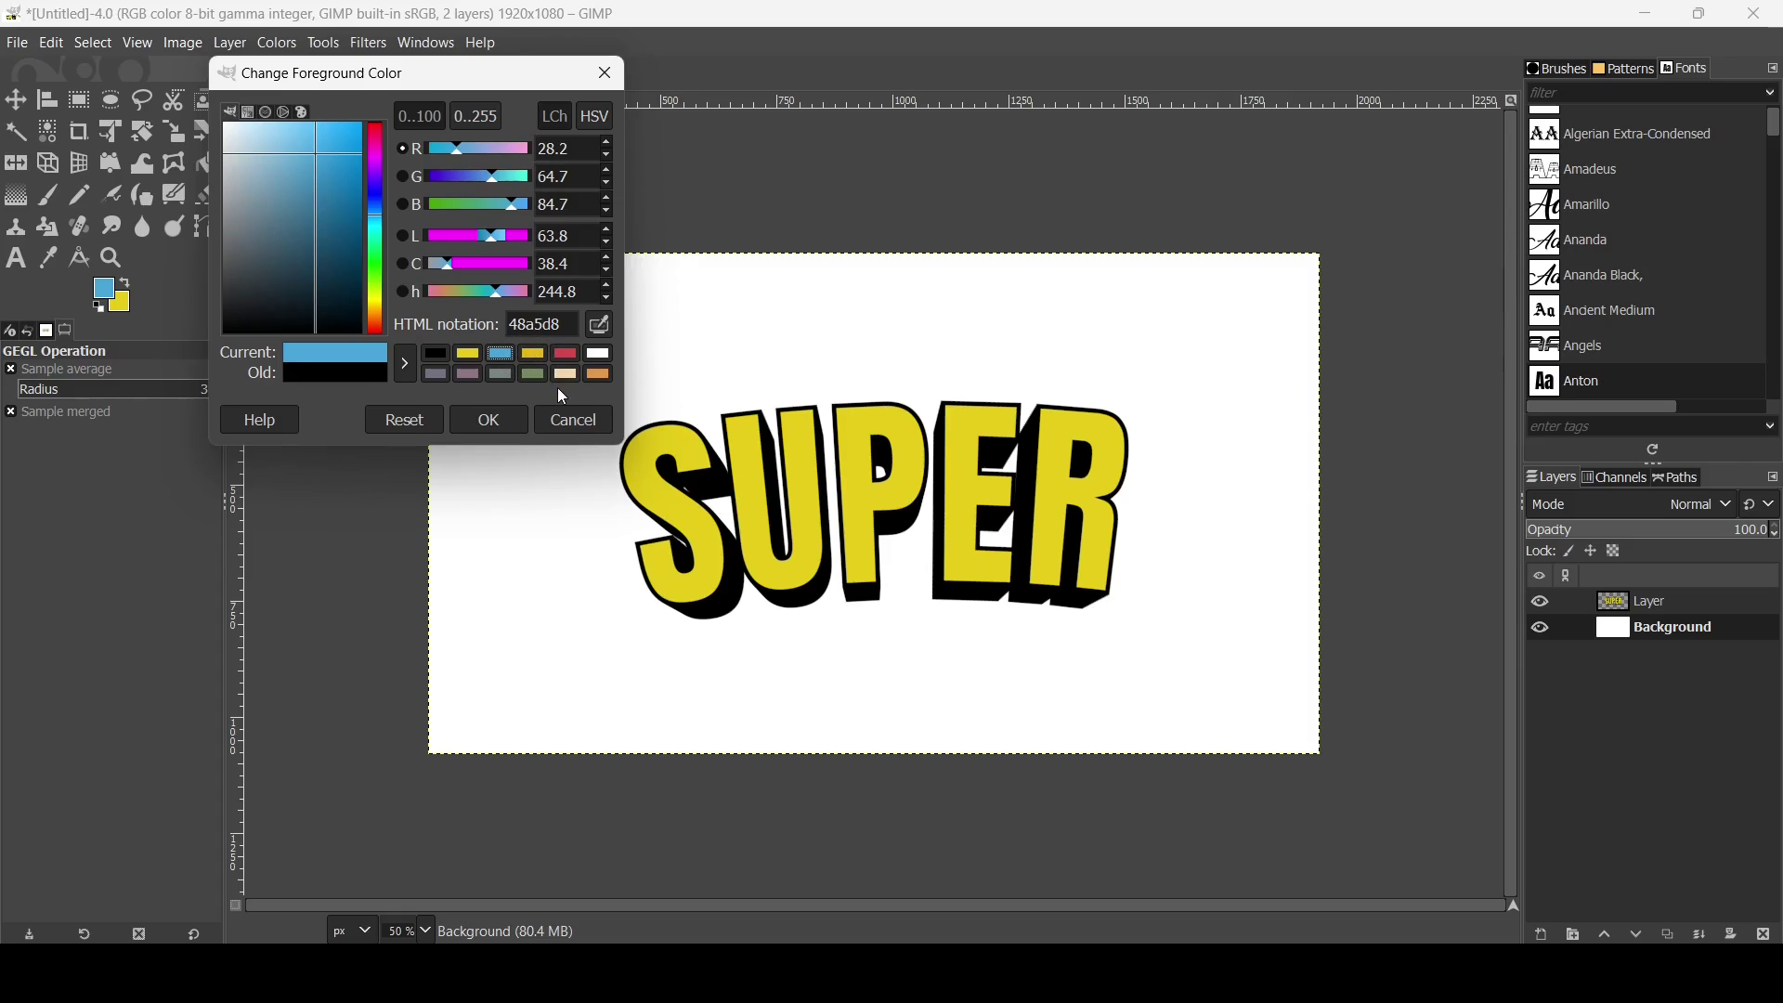
left_click(490, 419)
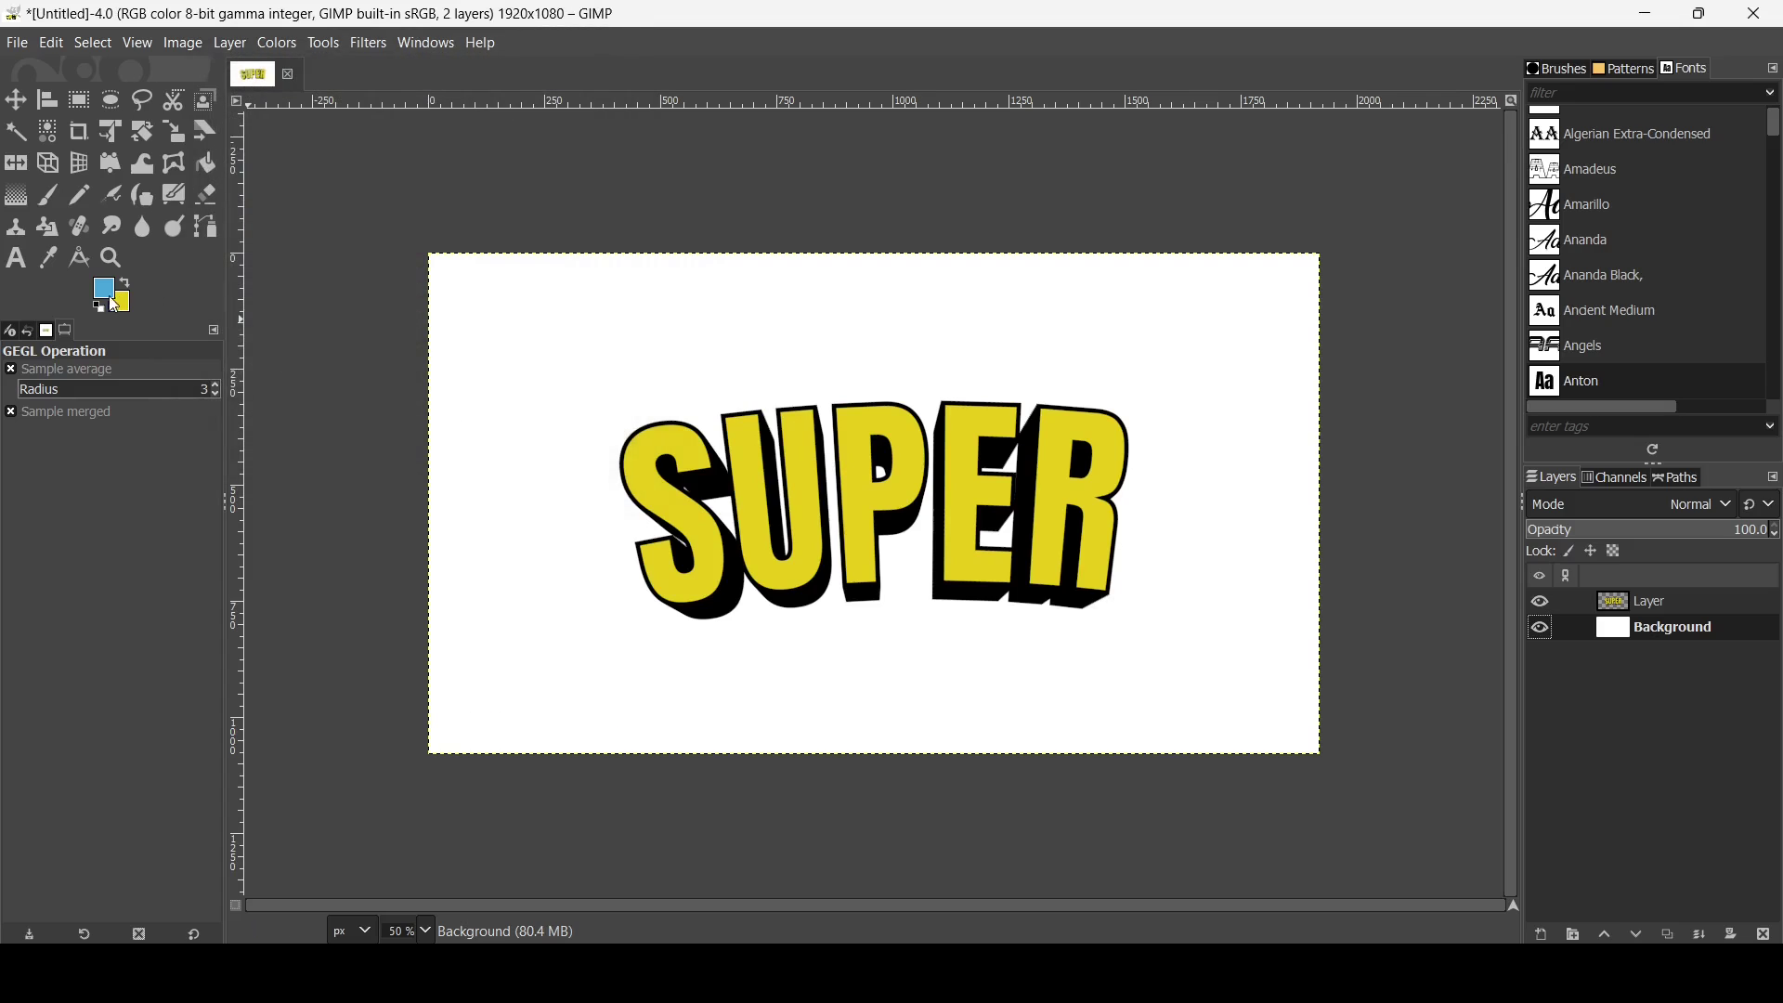
left_click_drag(113, 305, 692, 375)
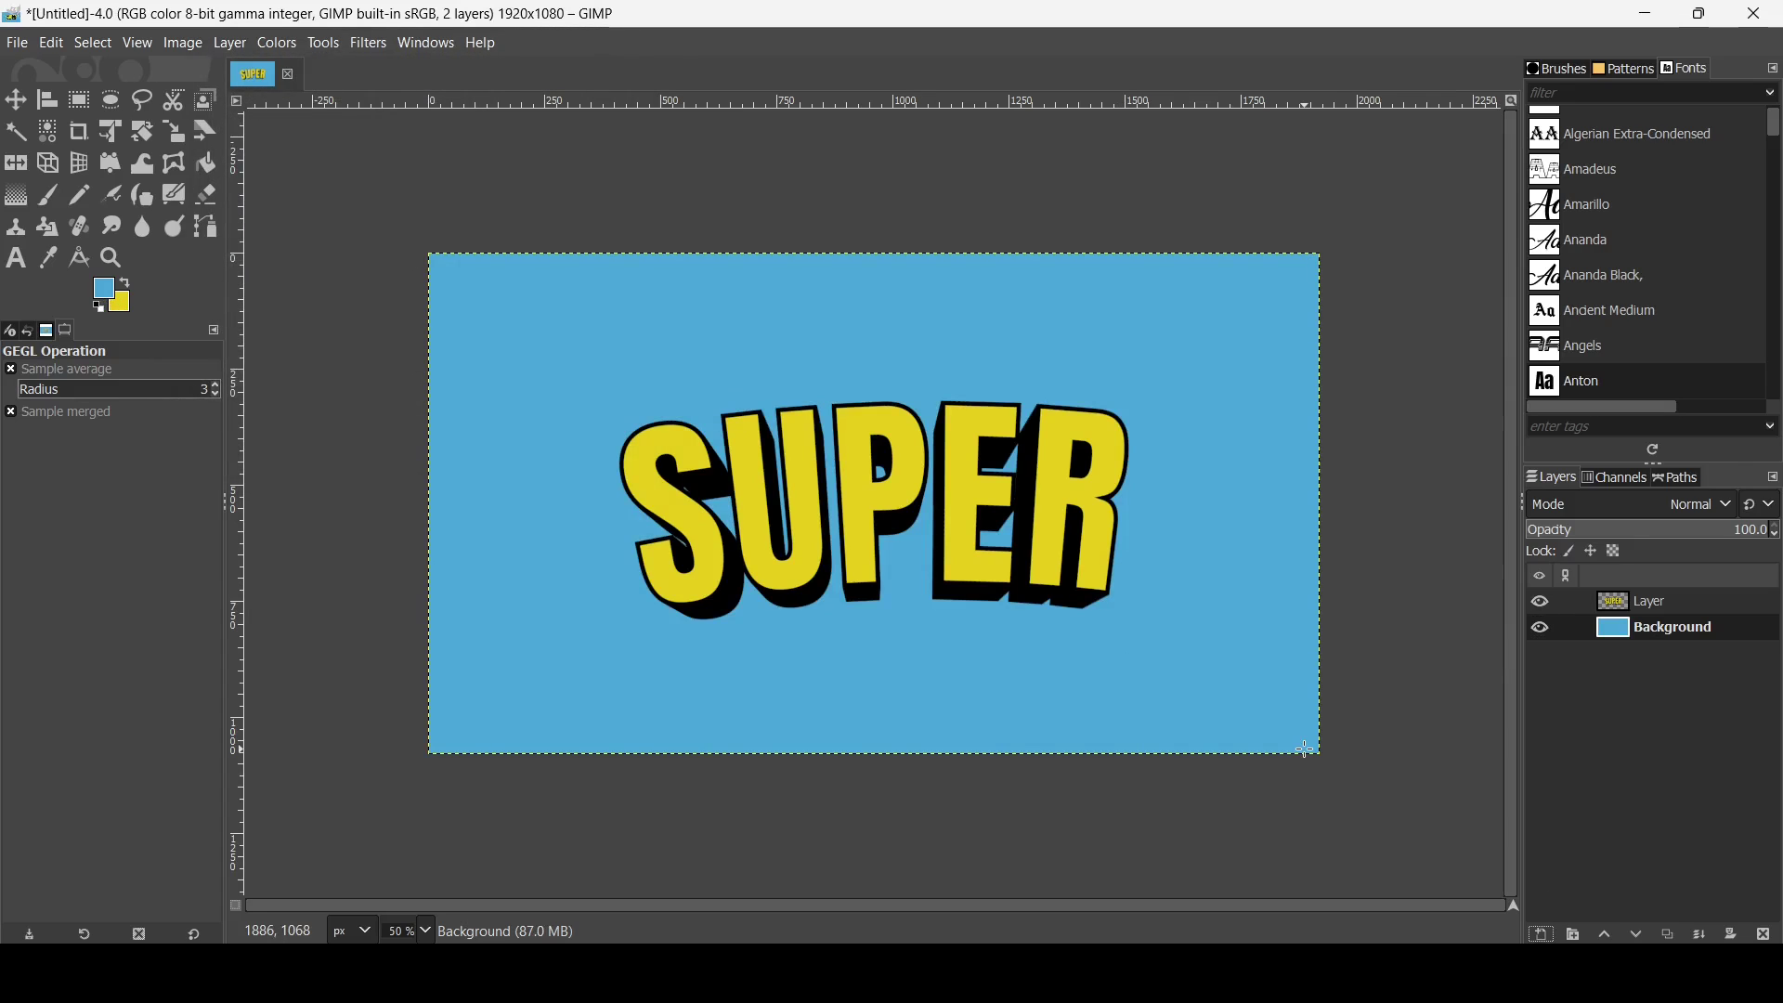
Step: Add a transparent Layer #1 and set the background colour to pale blue a1d2ed
left_click(1543, 936)
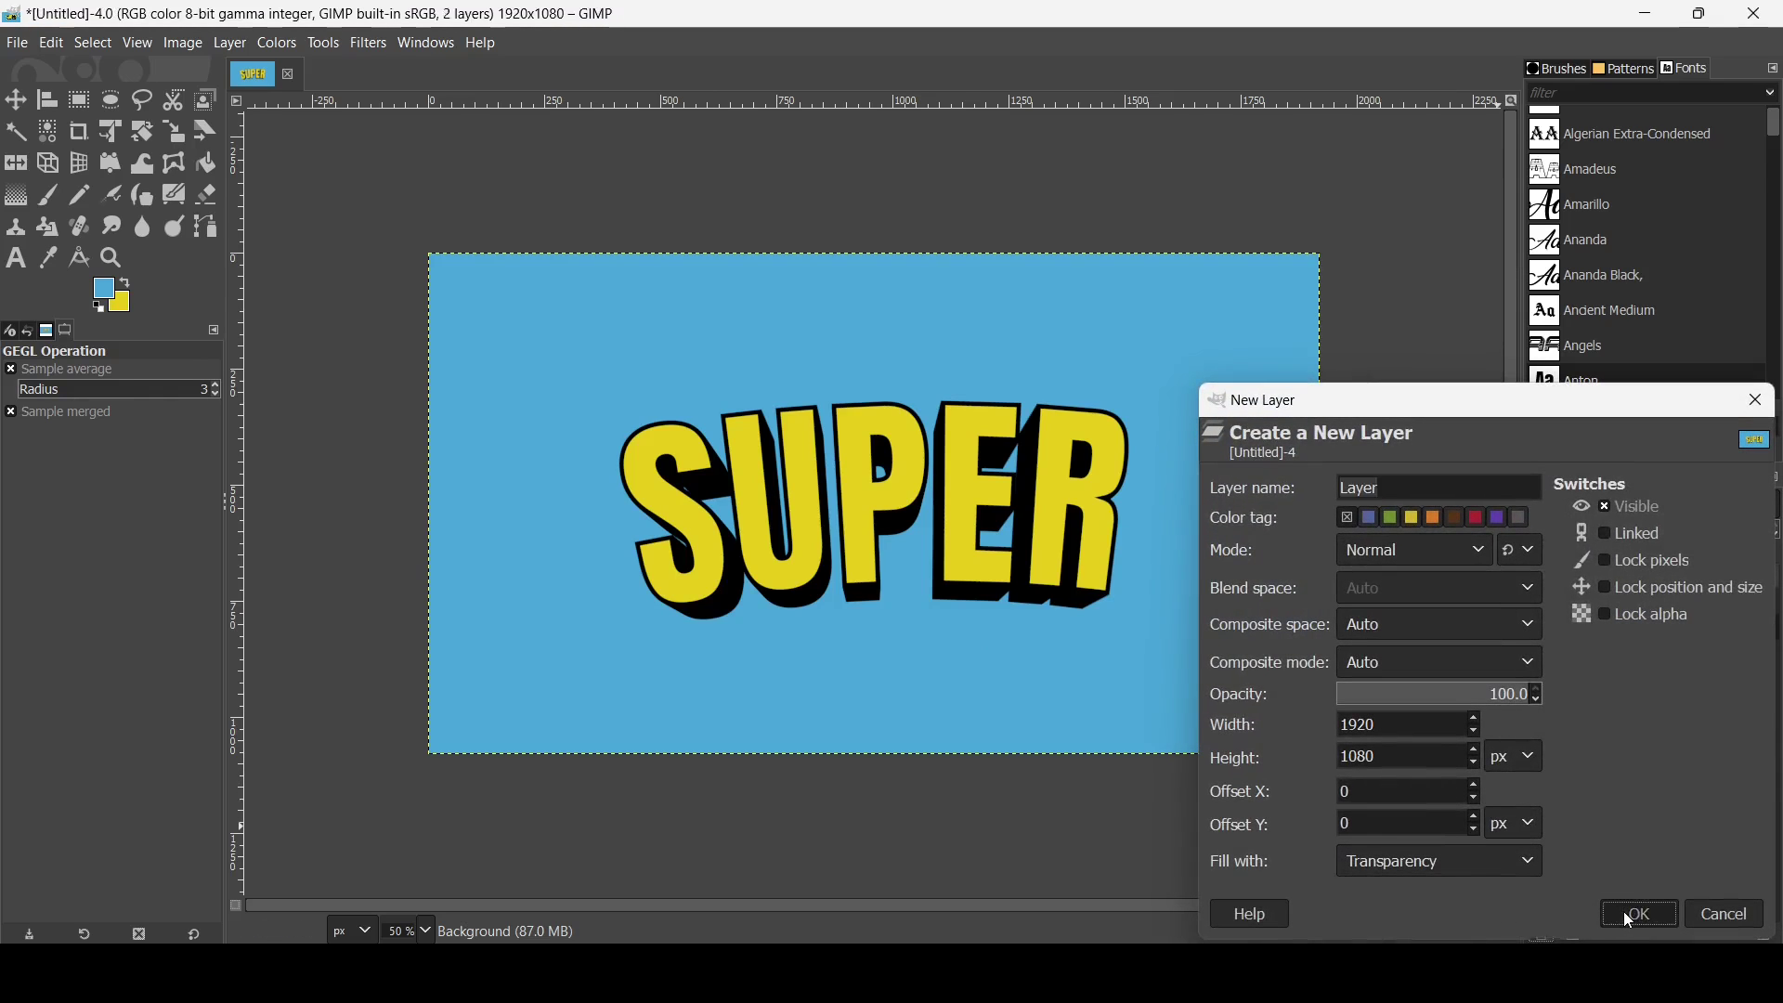
left_click(1626, 912)
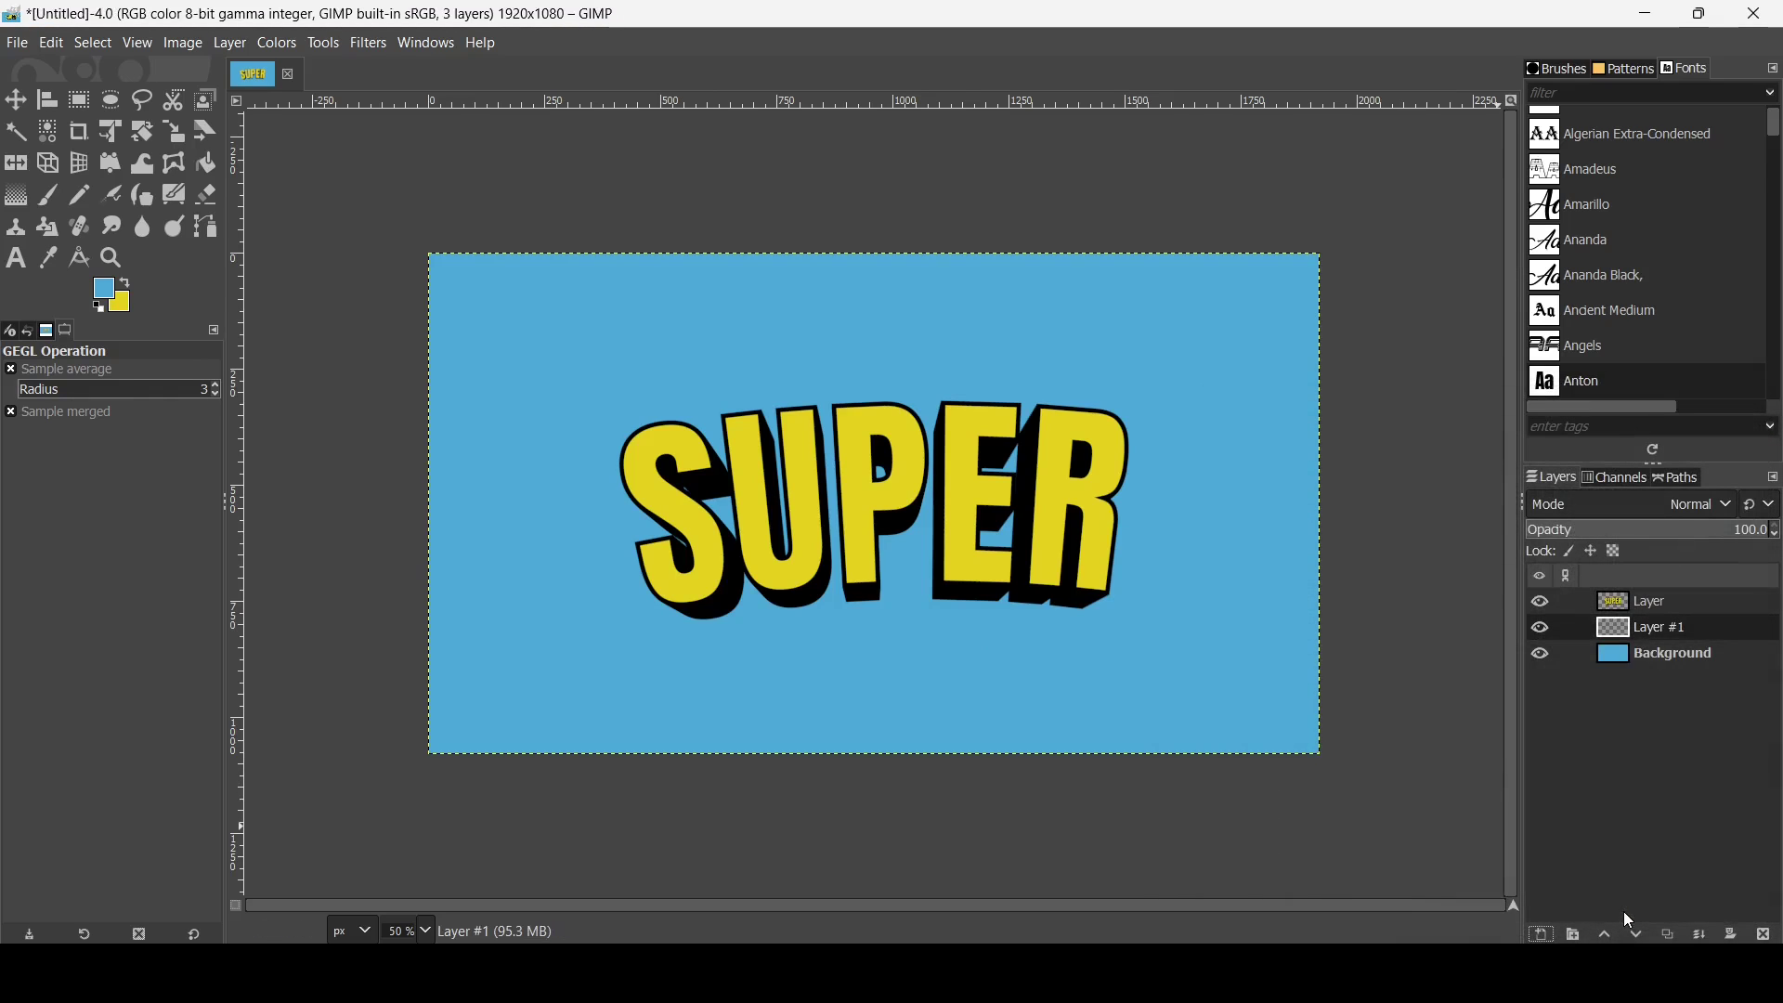
left_click(128, 301)
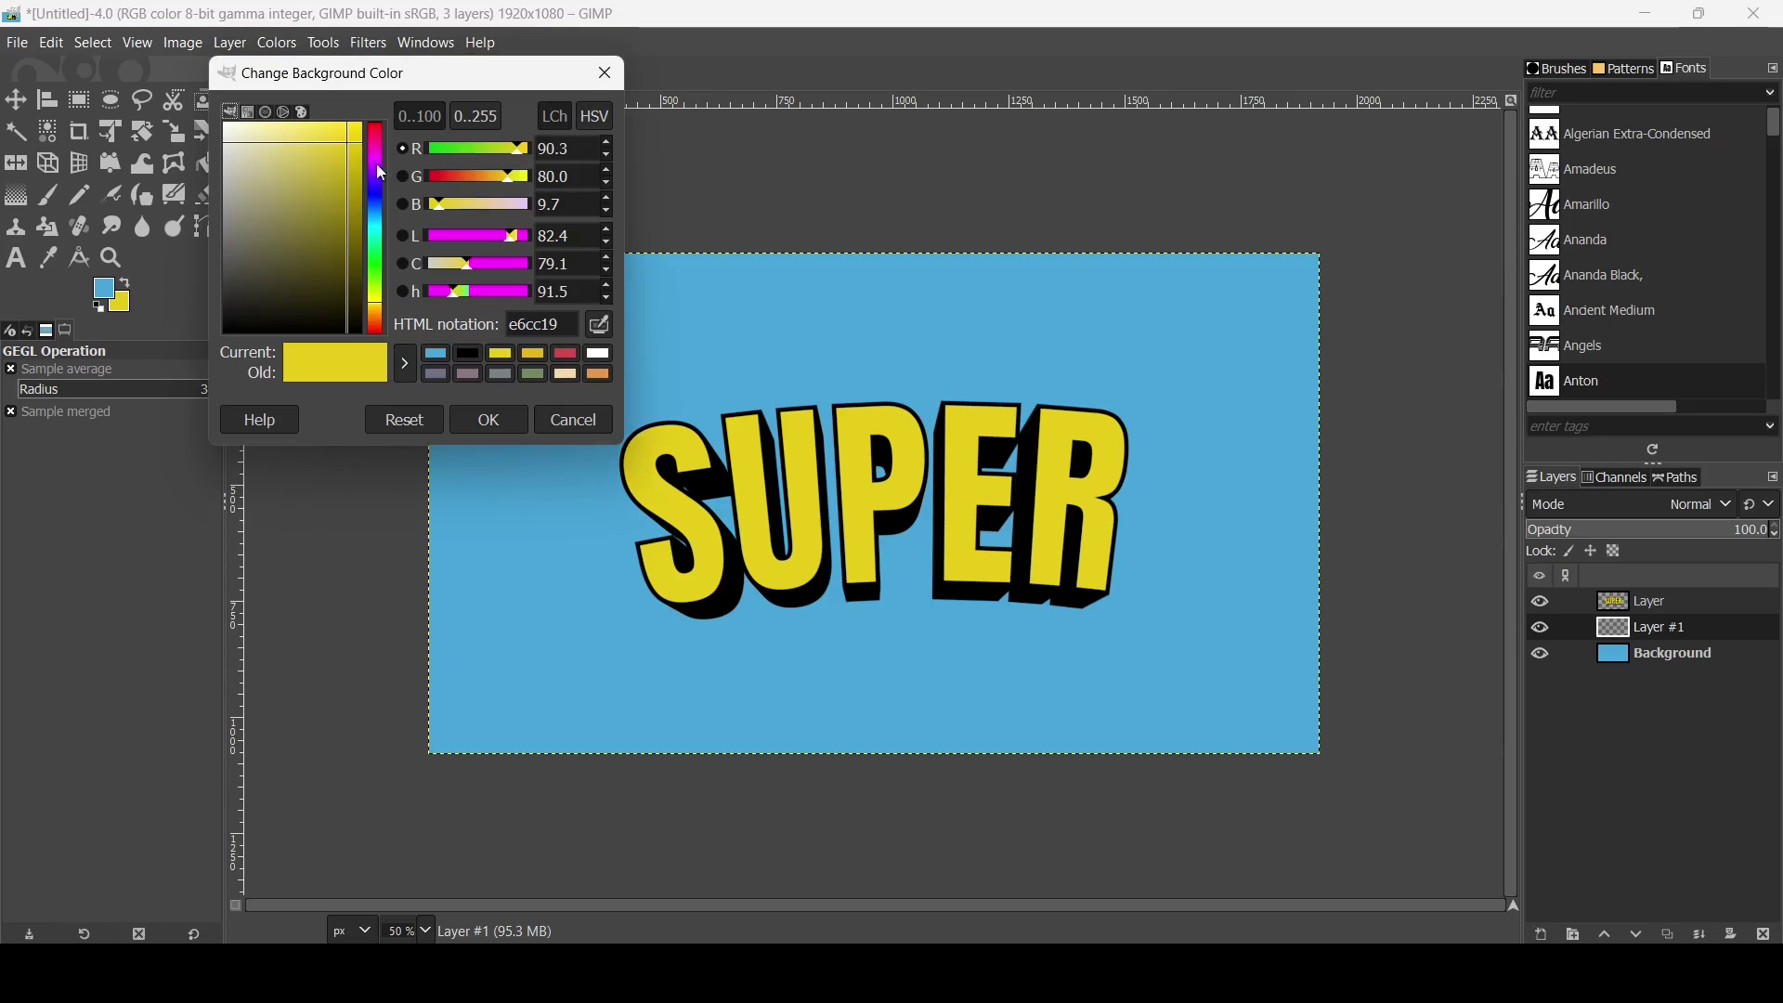
left_click(377, 215)
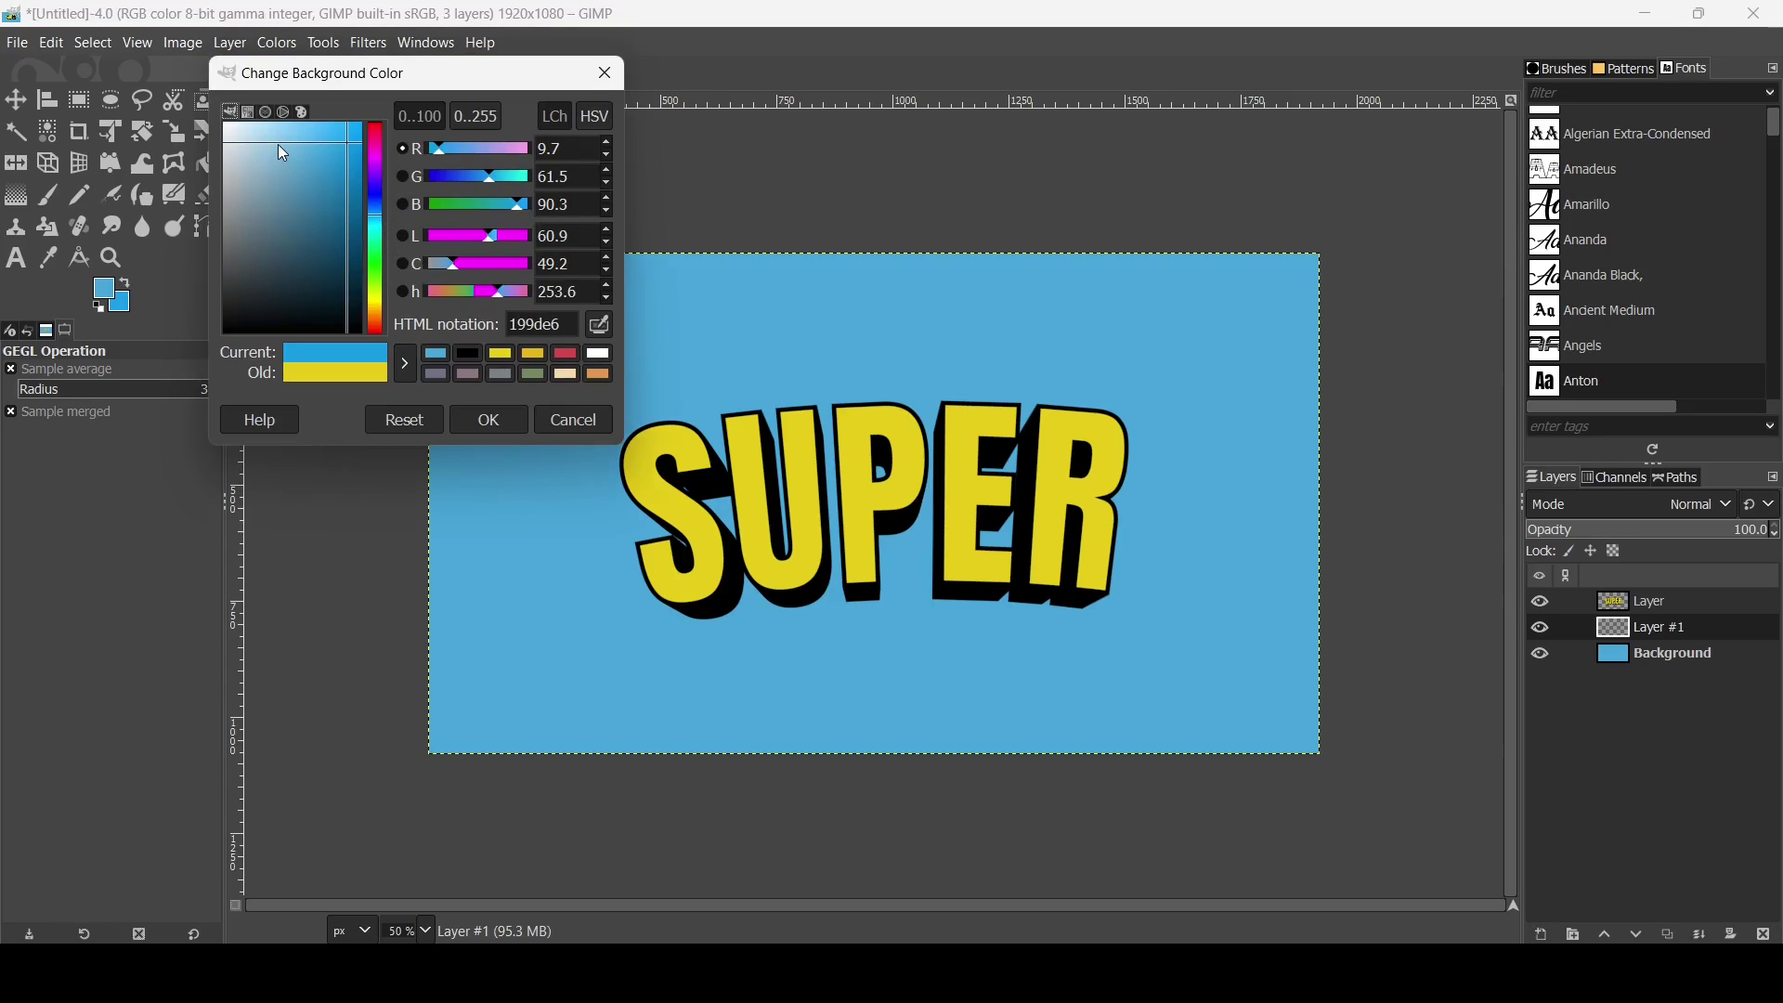
left_click(278, 143)
mouse_move(276, 143)
left_mouse_down()
mouse_move(292, 138)
mouse_move(268, 138)
left_mouse_up()
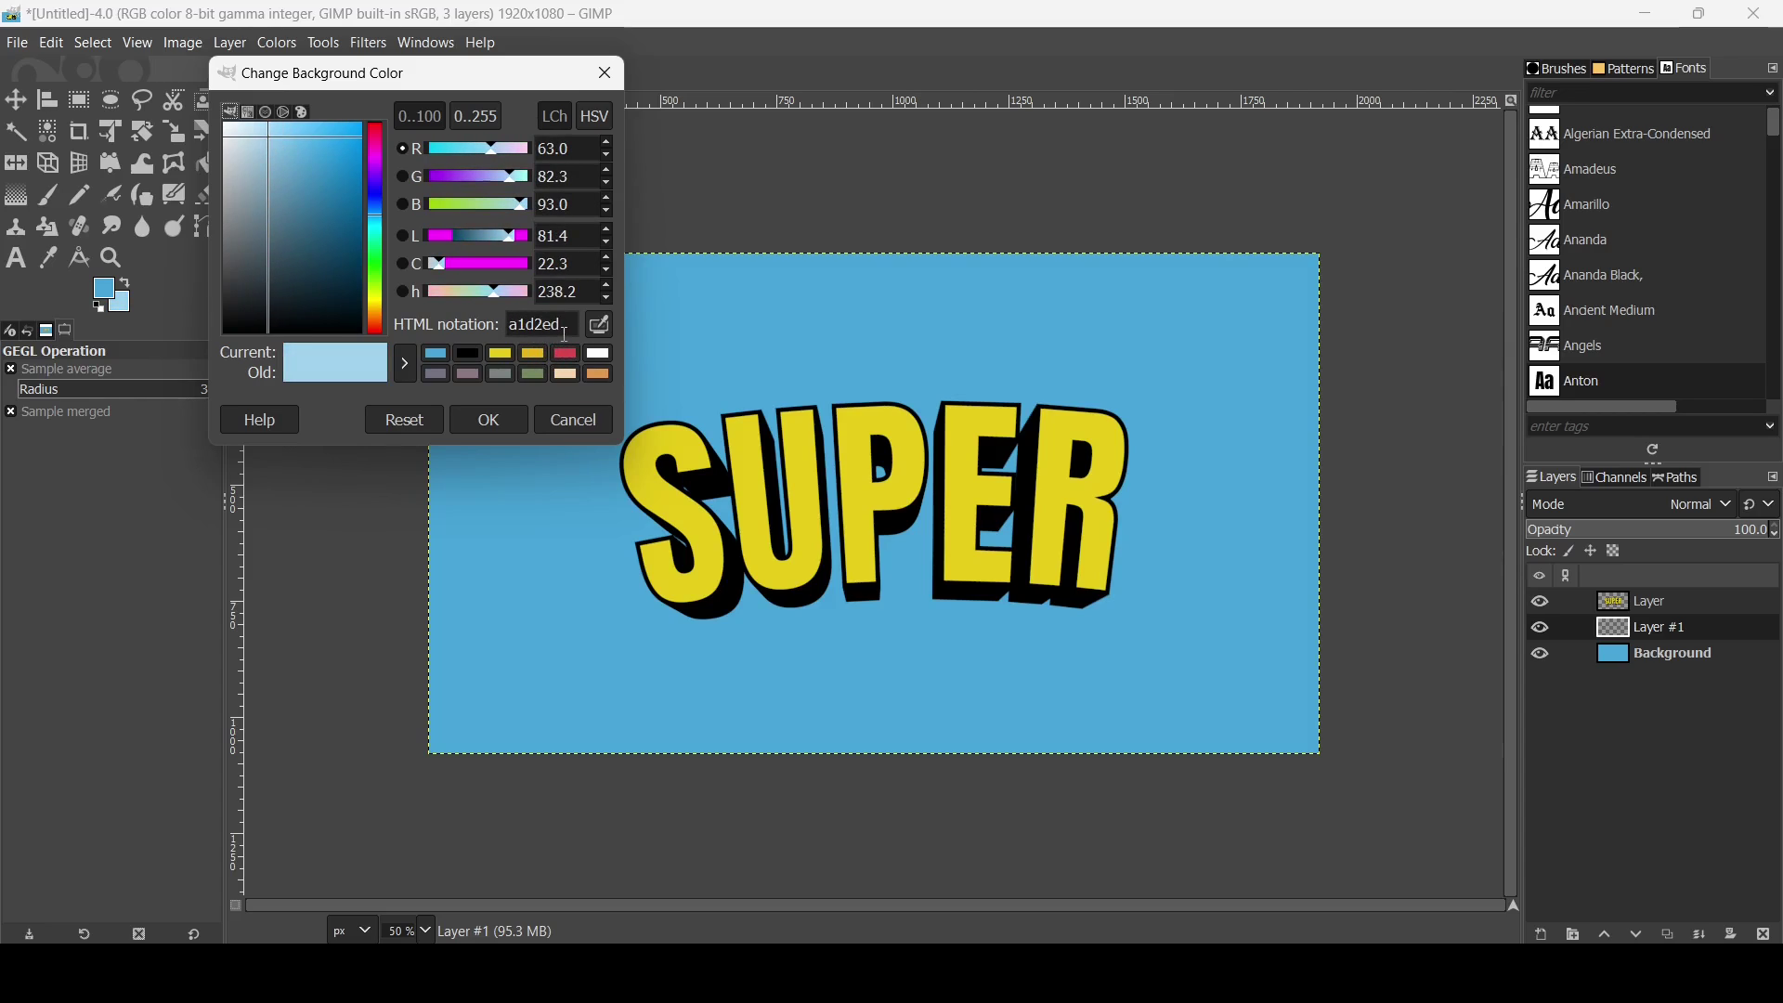
left_click(517, 421)
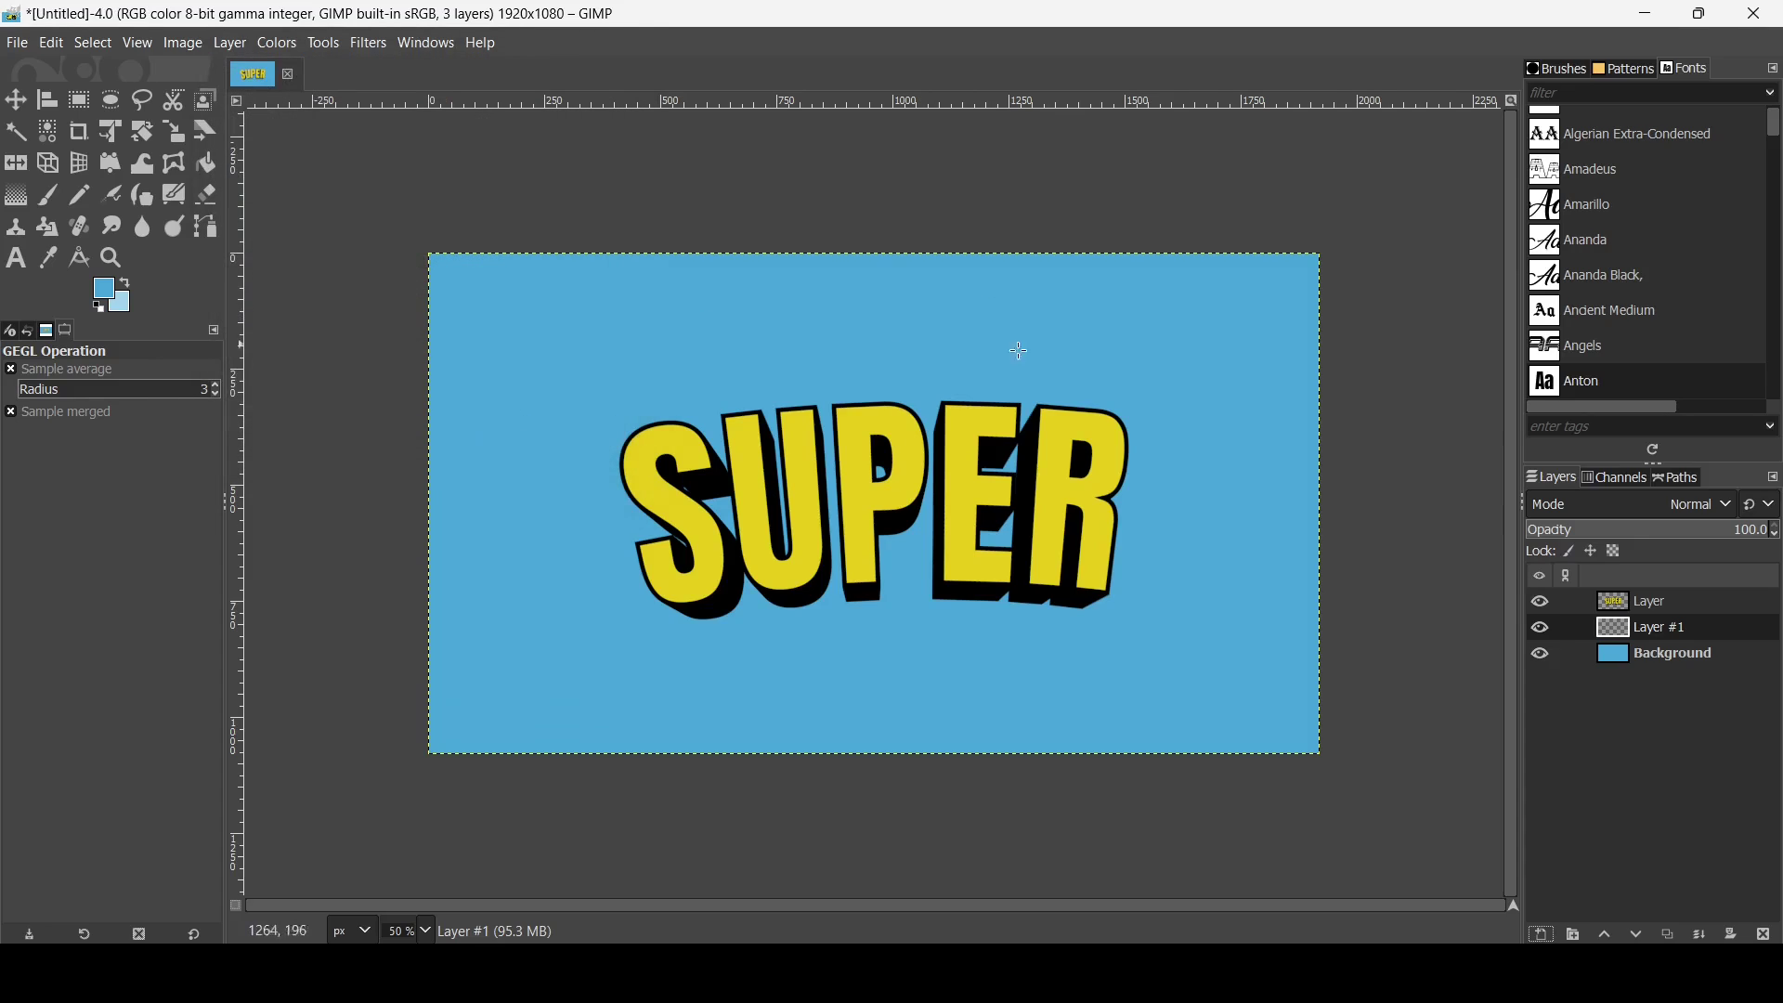
Step: Apply the Blinds filter to Layer #1: vertical, 9 segments, displacement 54
left_click(1541, 630)
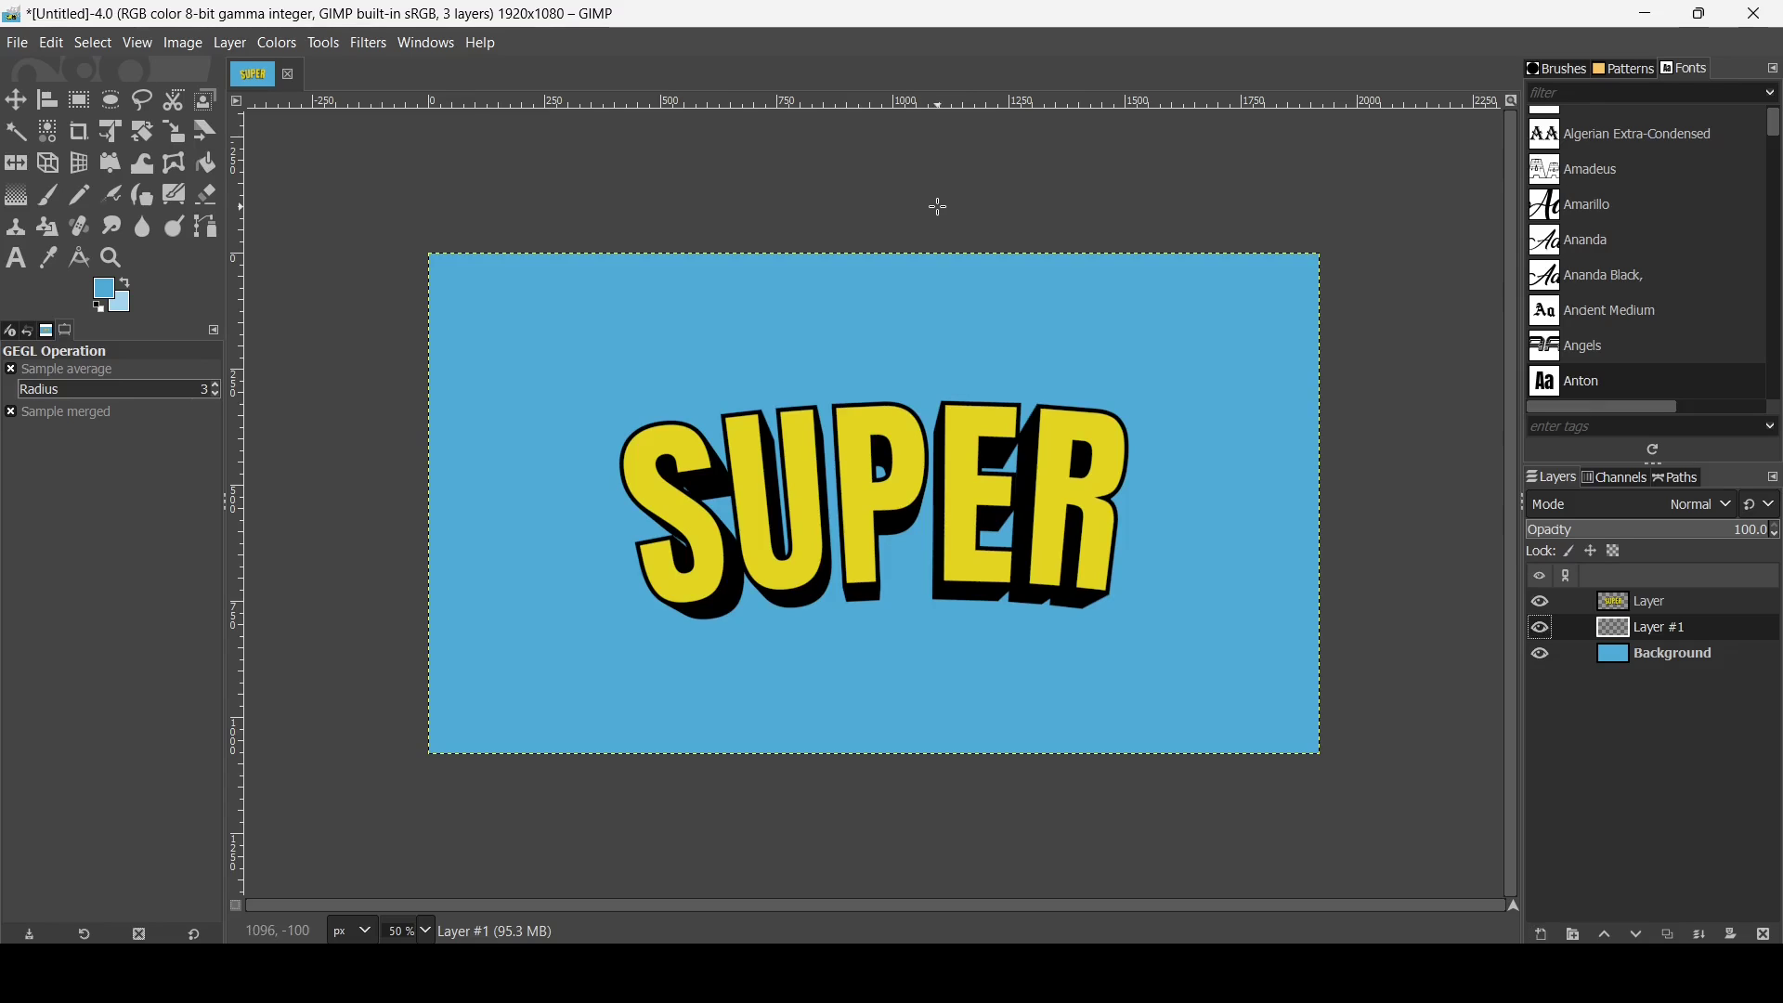
left_click(483, 45)
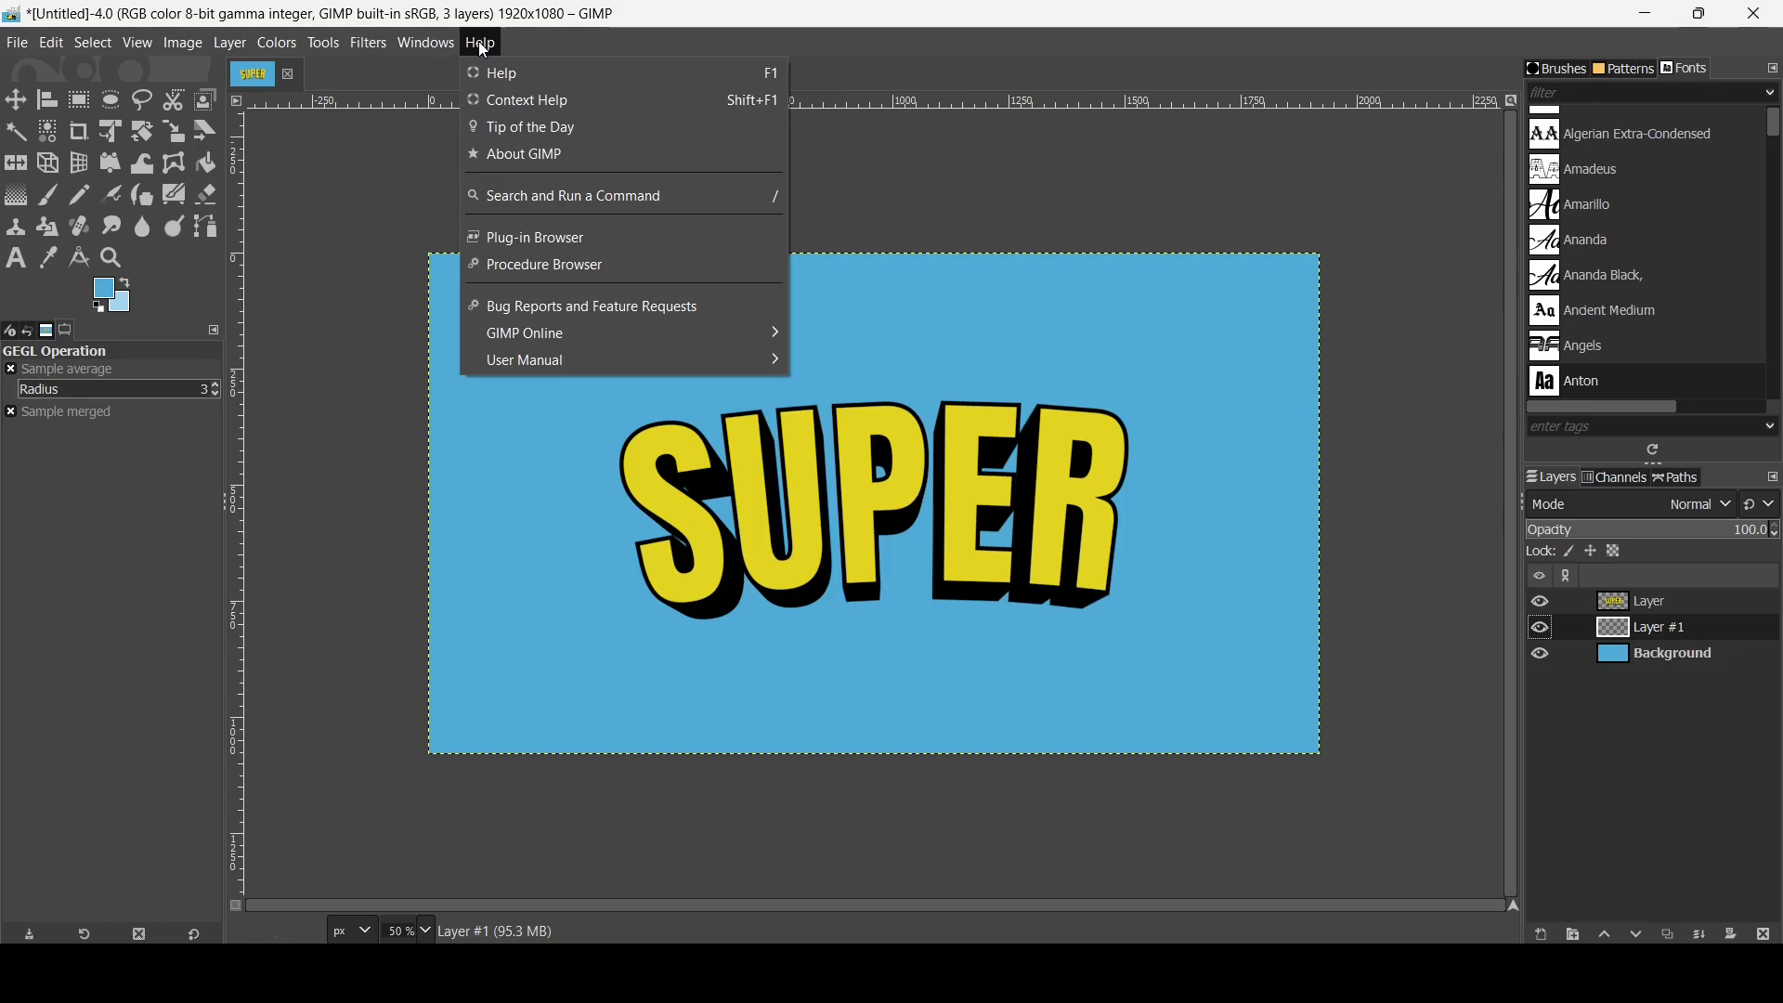
left_click(553, 197)
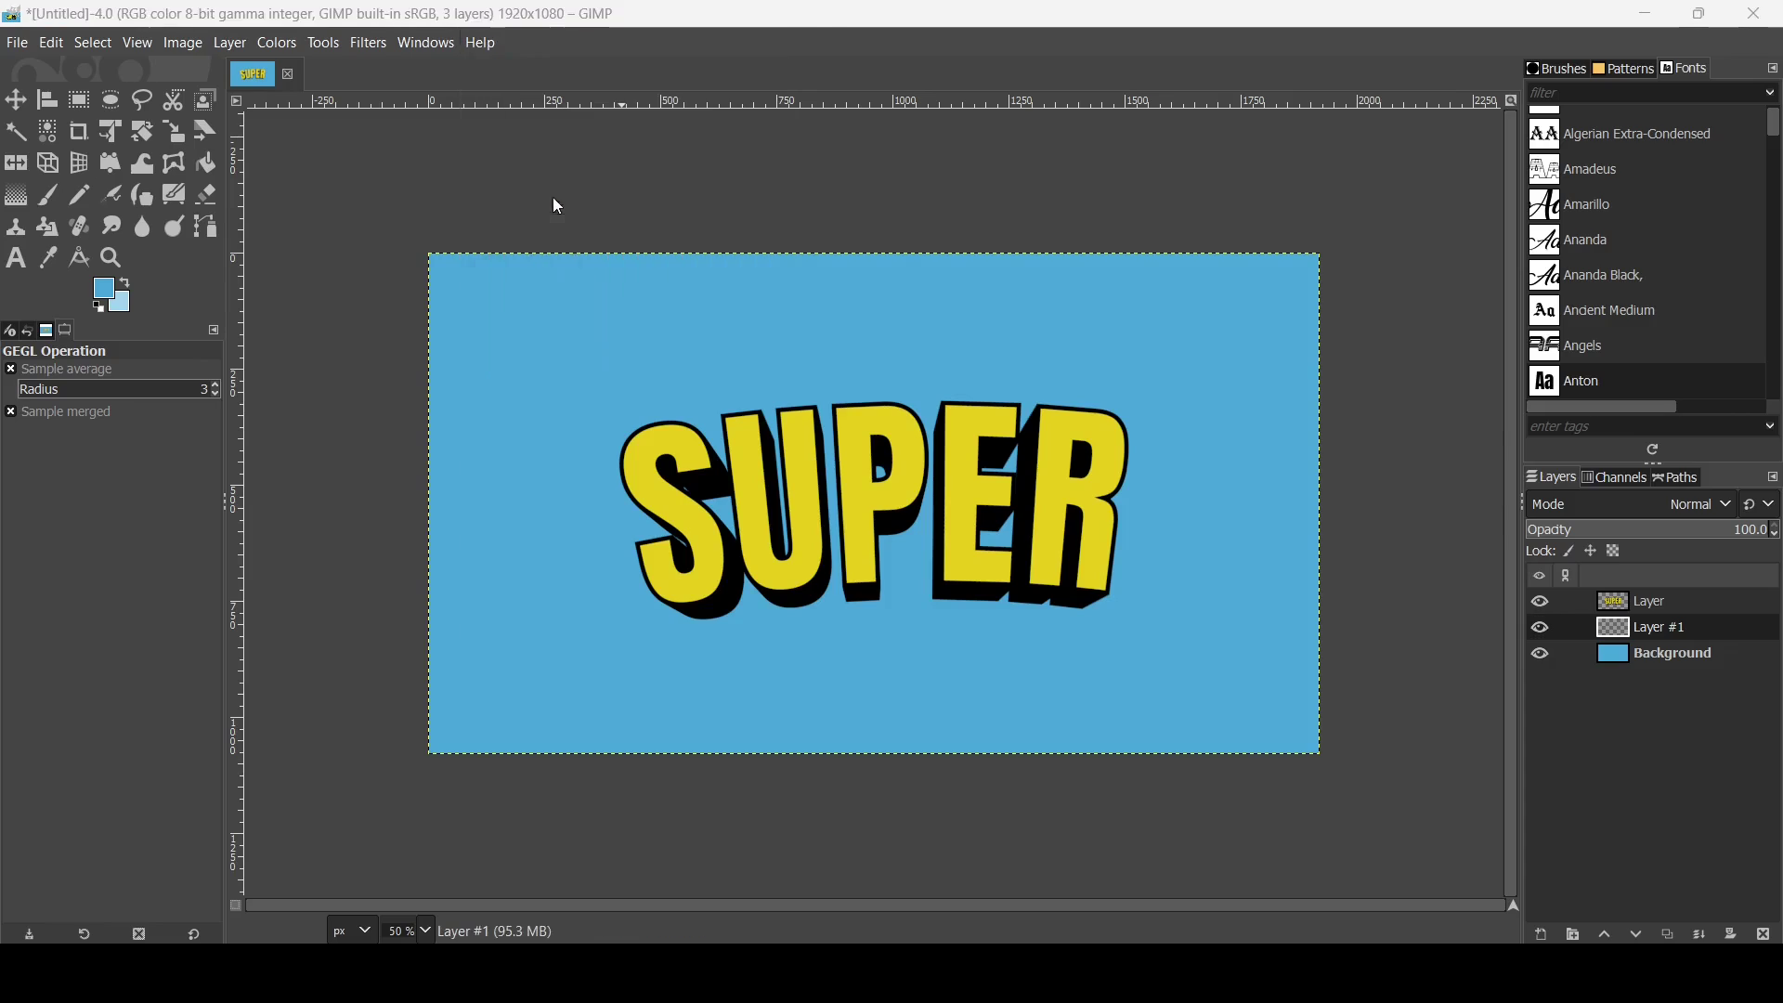
type("BLINDS")
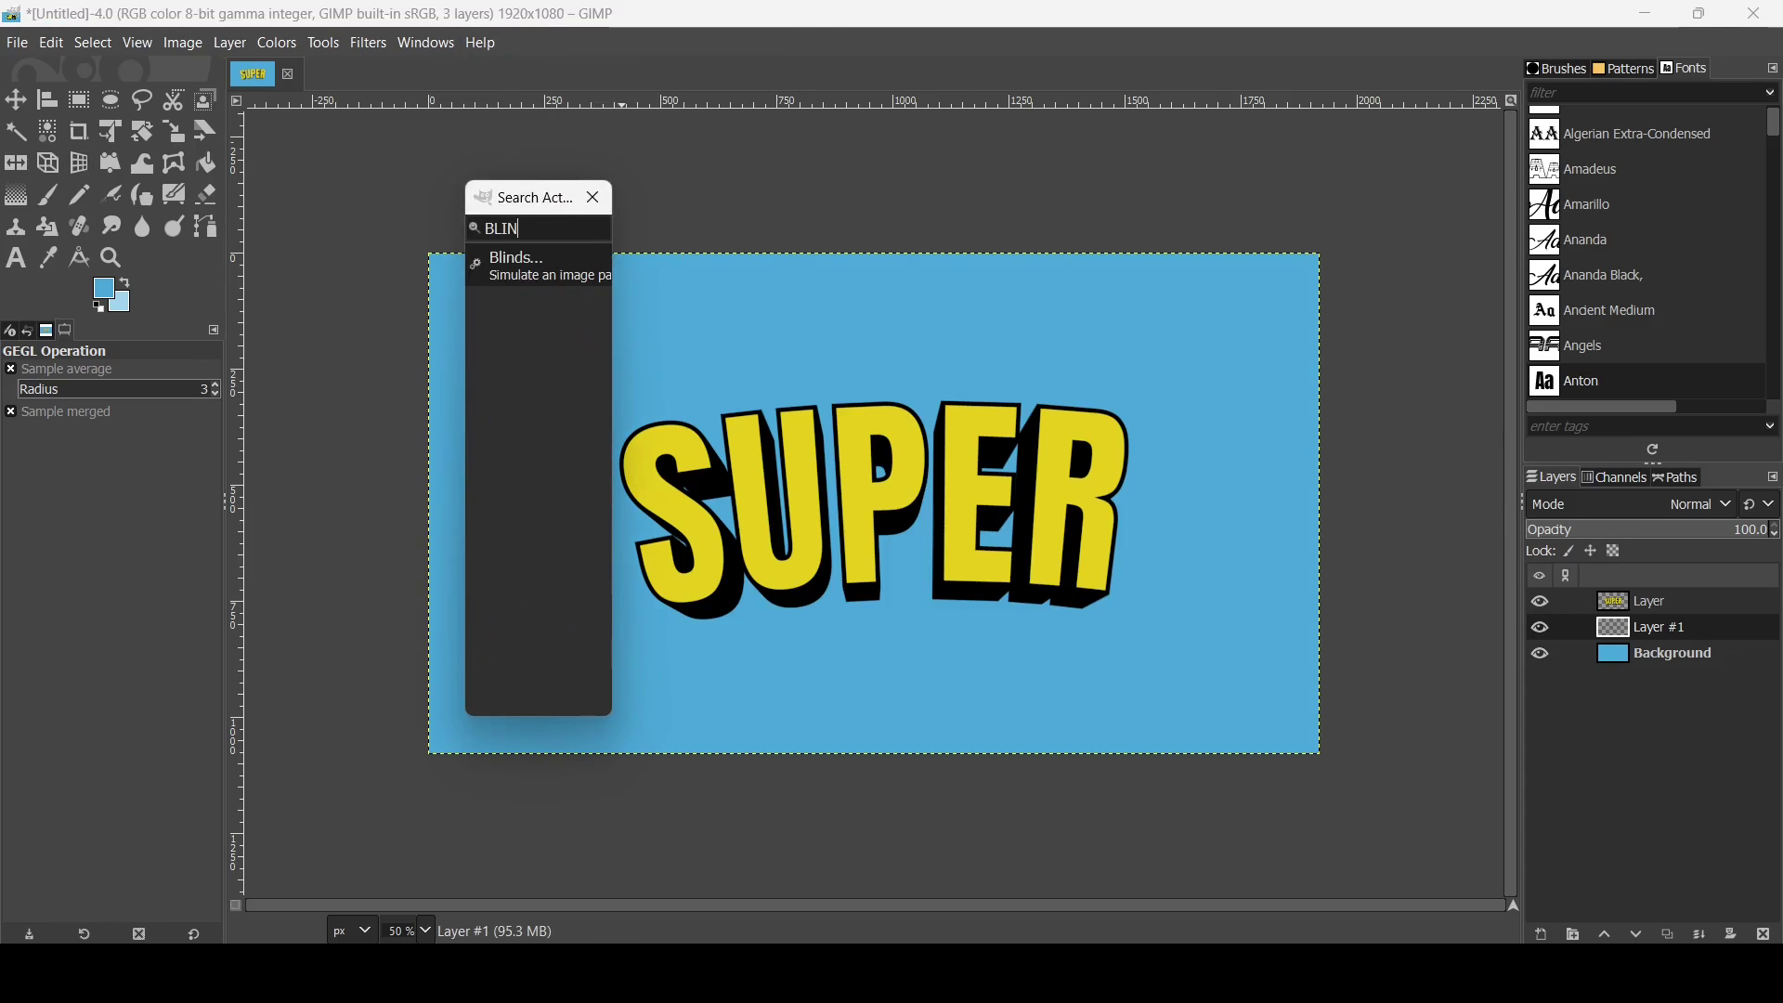
left_click(565, 276)
left_click_drag(883, 348, 901, 287)
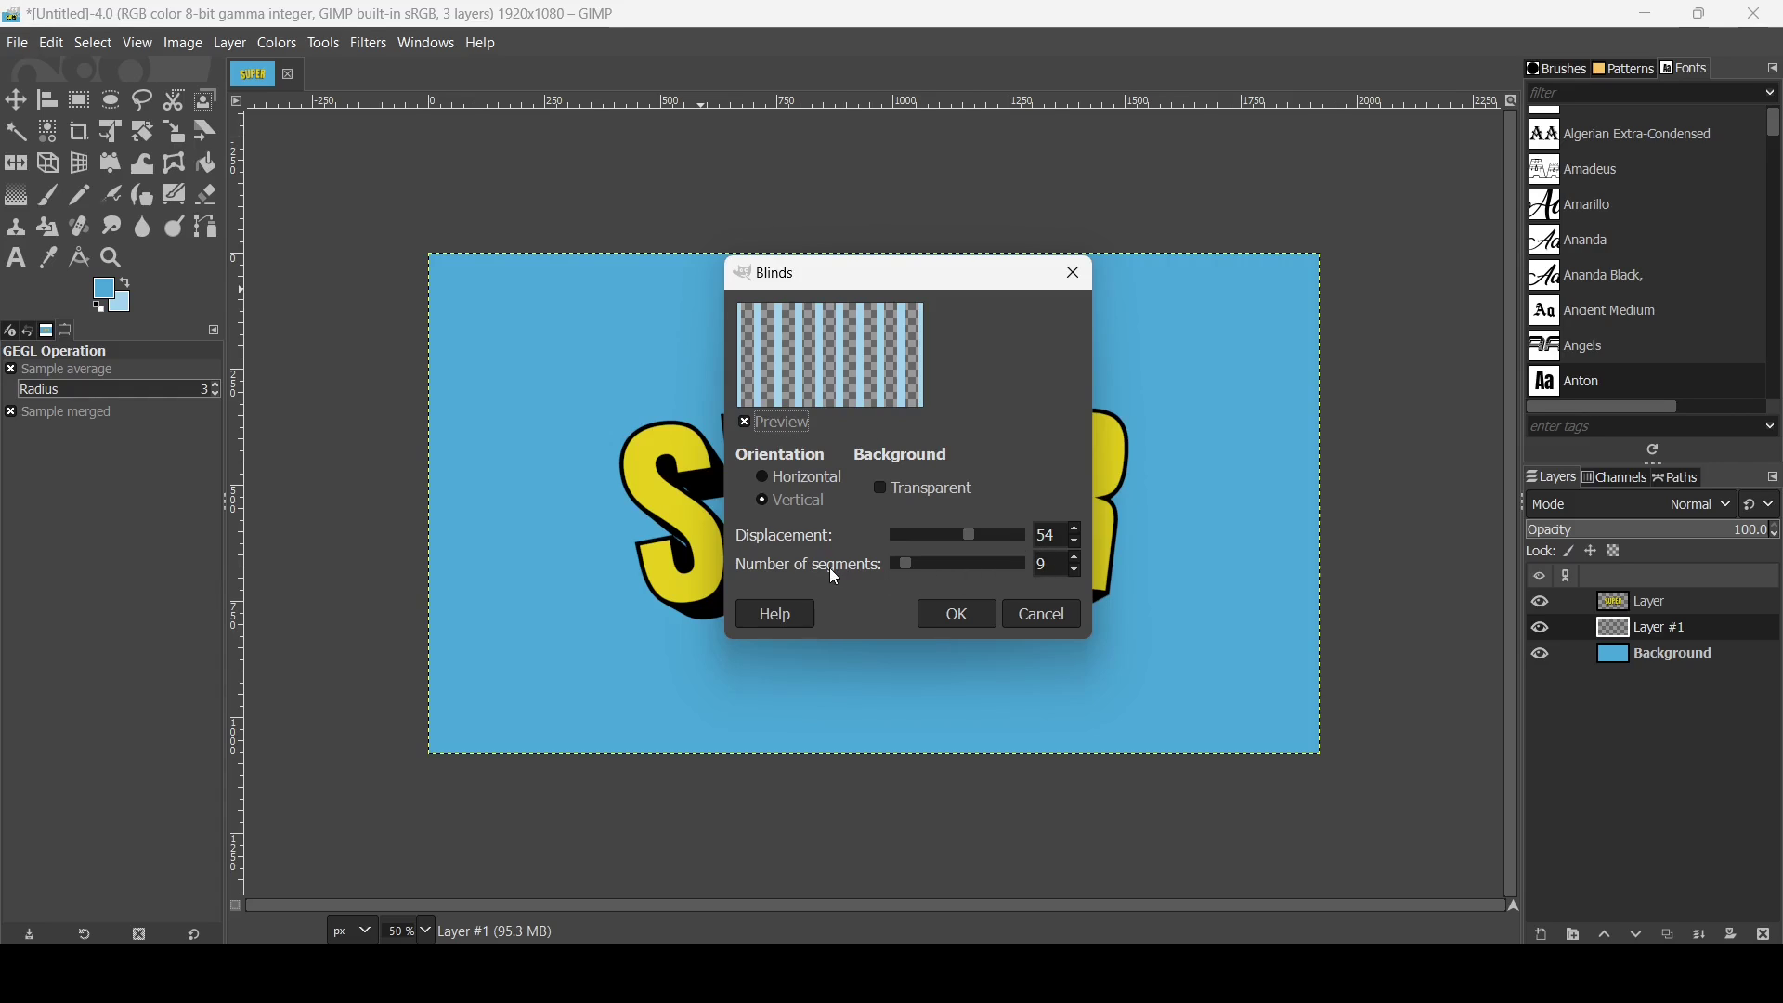
left_click(971, 615)
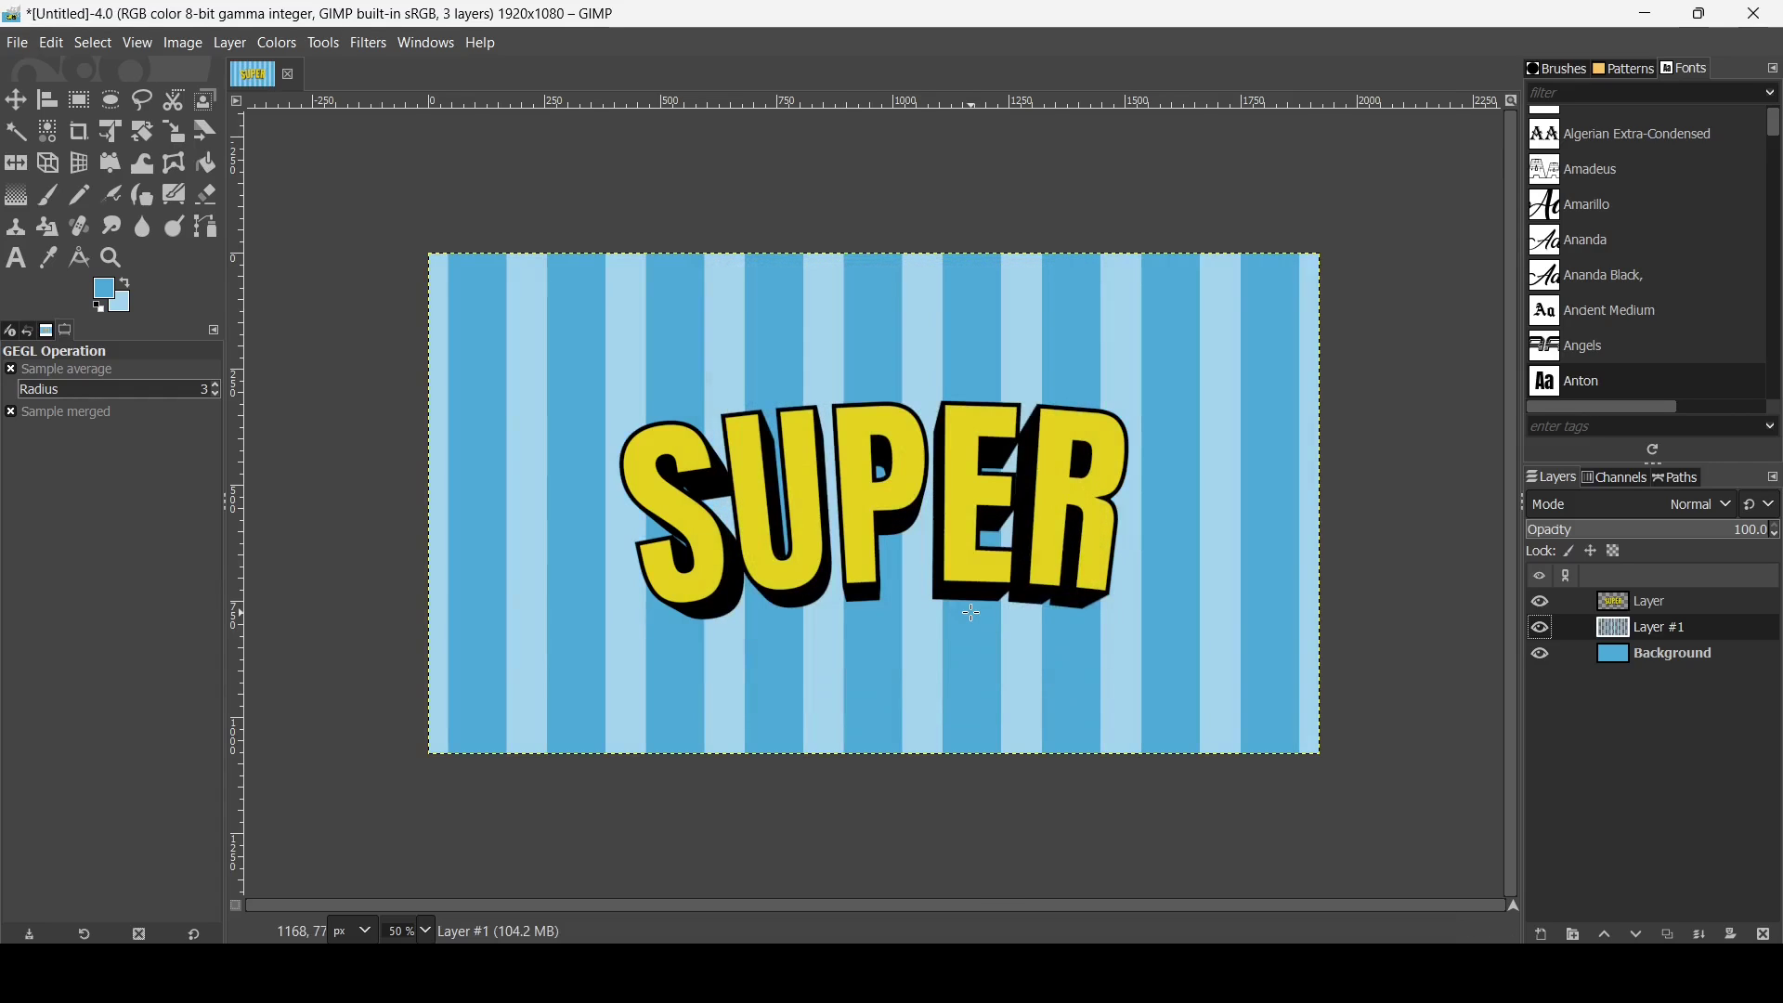
Step: Apply Polar Coordinates at 0 circle depth to bend Layer #1's stripes into sunburst rays
left_click(374, 44)
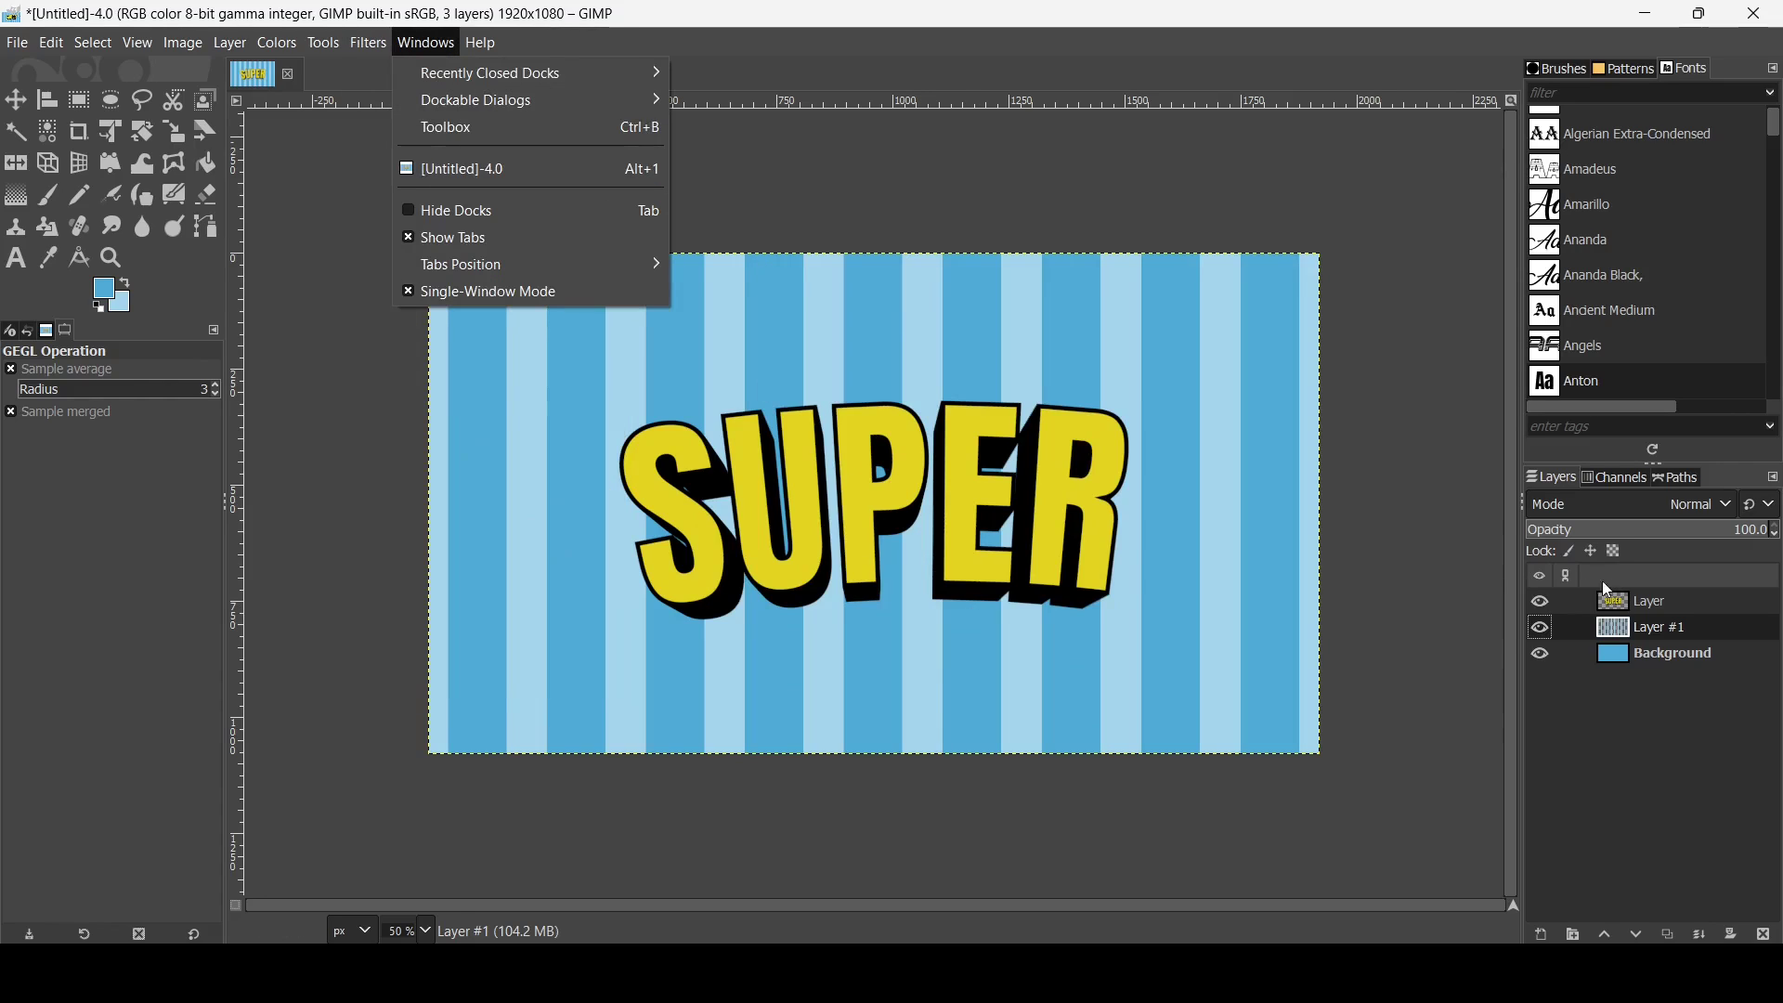
left_click(1547, 642)
left_click(1542, 629)
left_click(1543, 629)
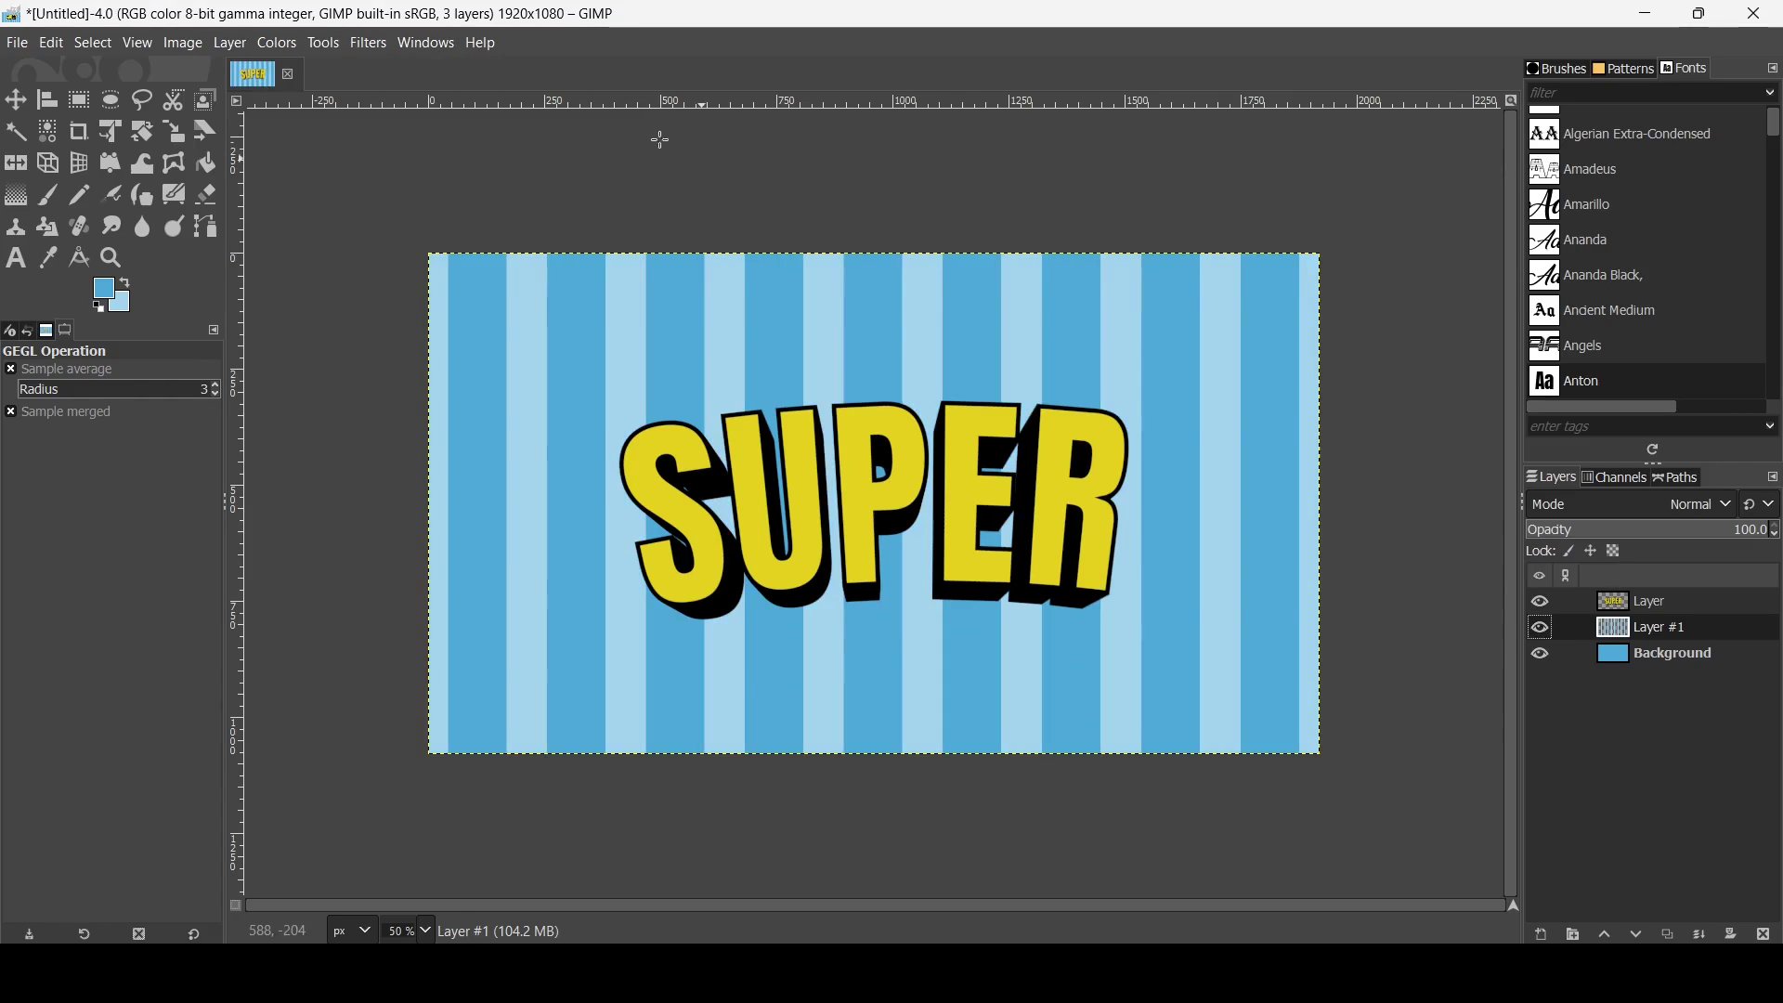
left_click(369, 44)
mouse_move(436, 249)
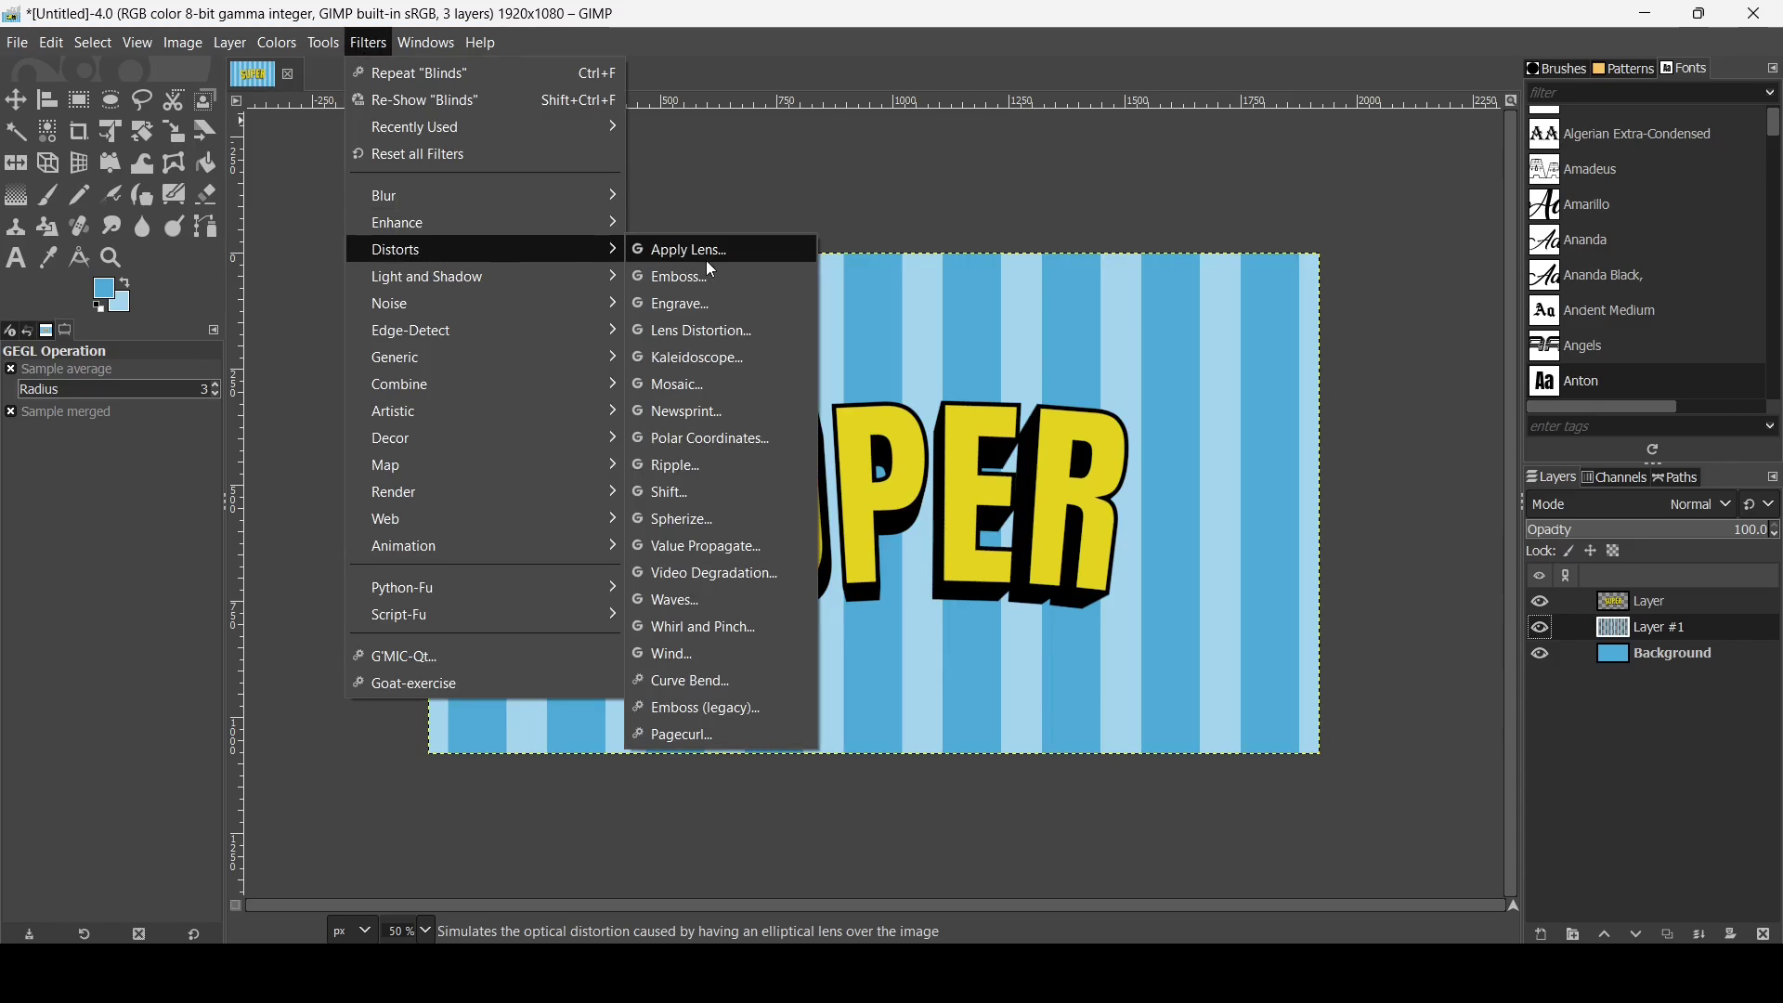
left_click(743, 439)
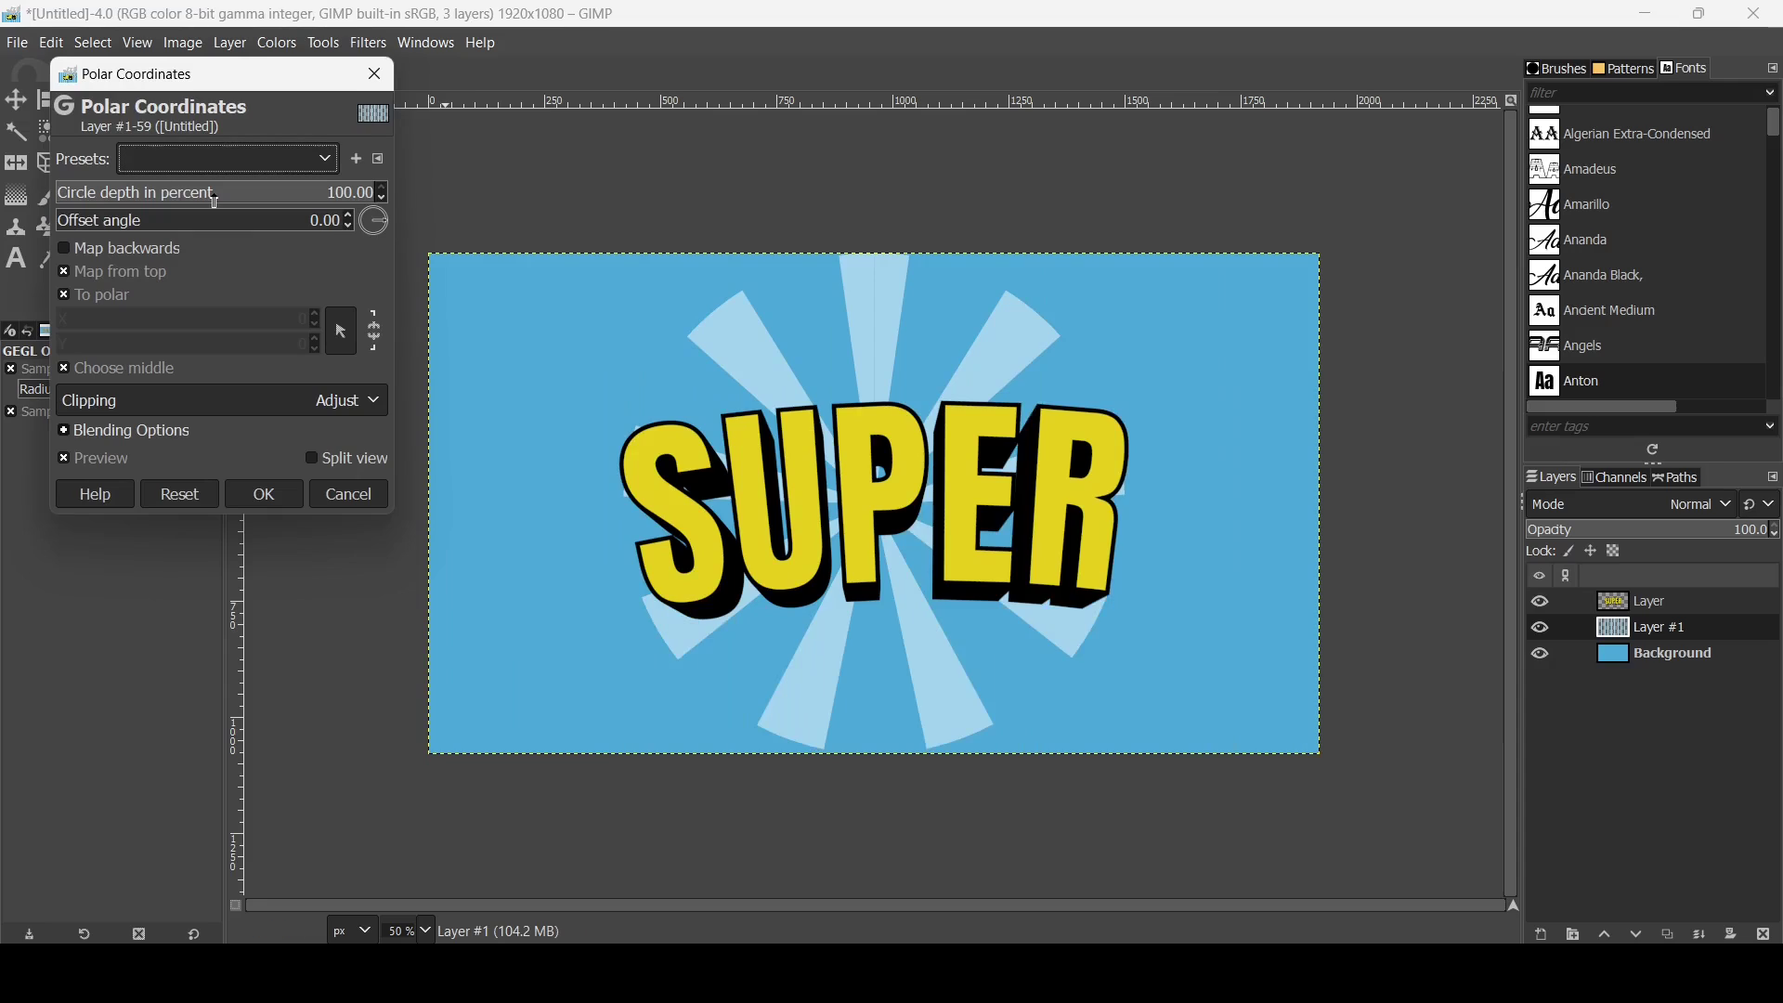
left_click_drag(243, 200, 63, 192)
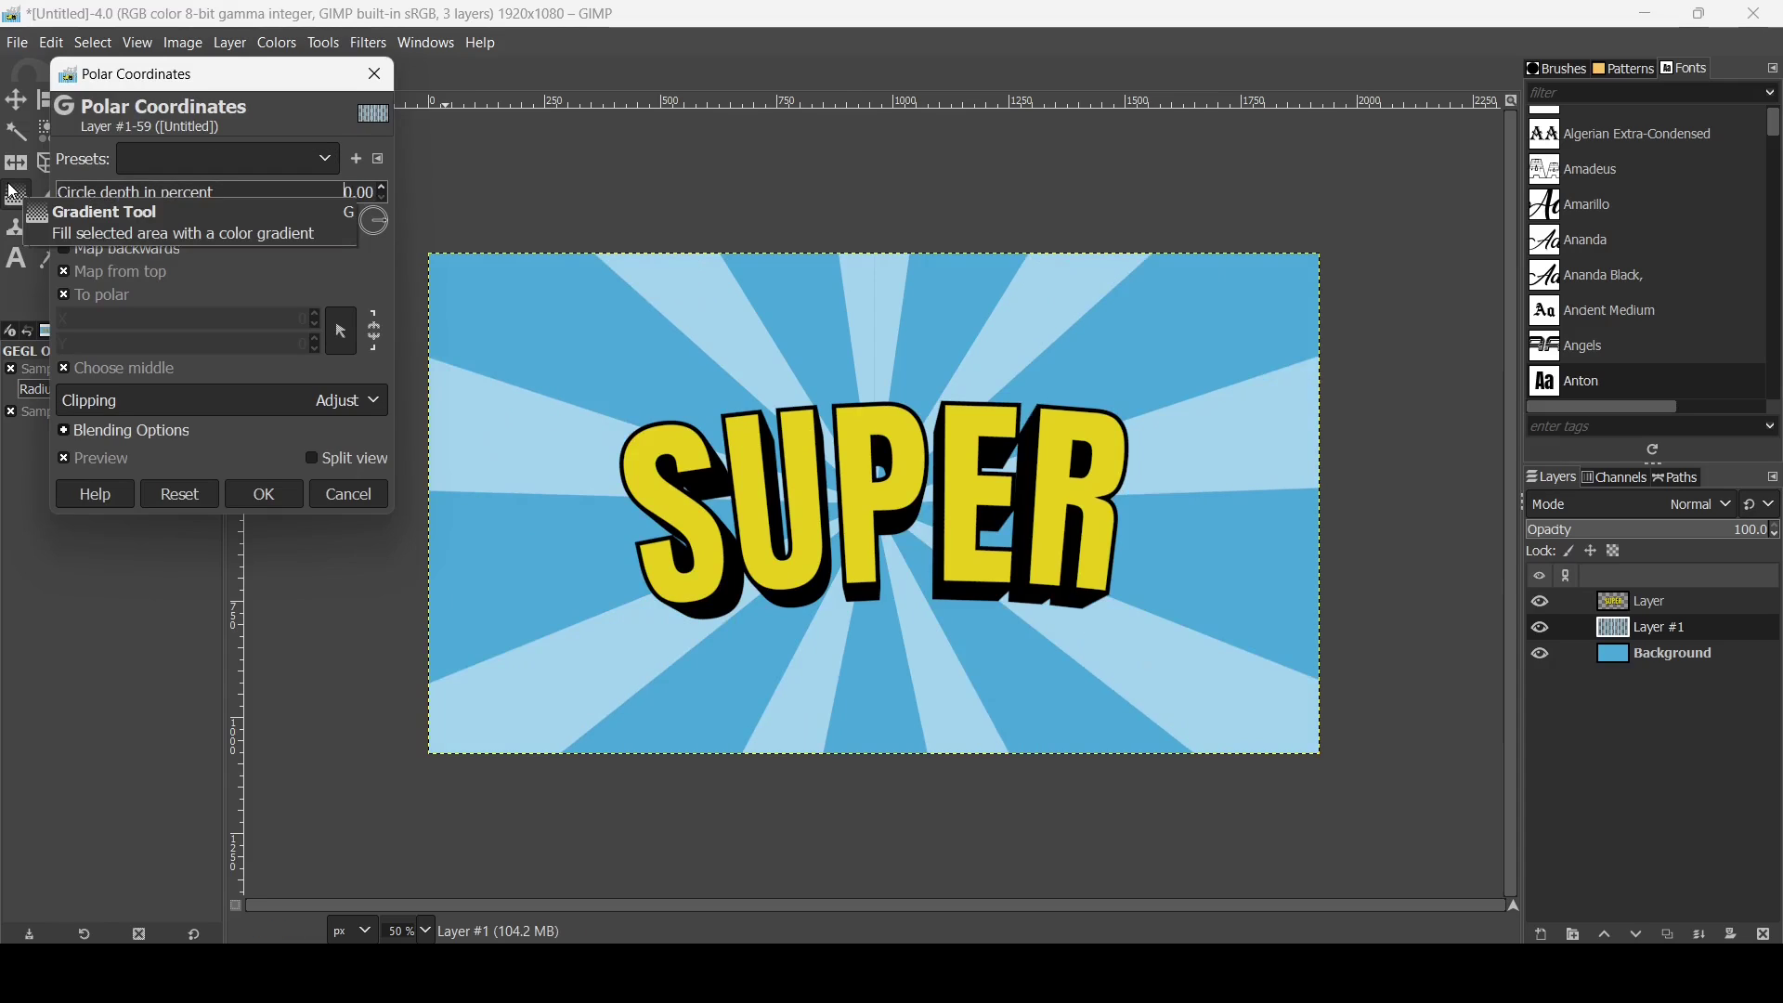
left_click(260, 493)
Step: Select the SUPER text layer and toggle its visibility to check the sunburst
left_click(1639, 603)
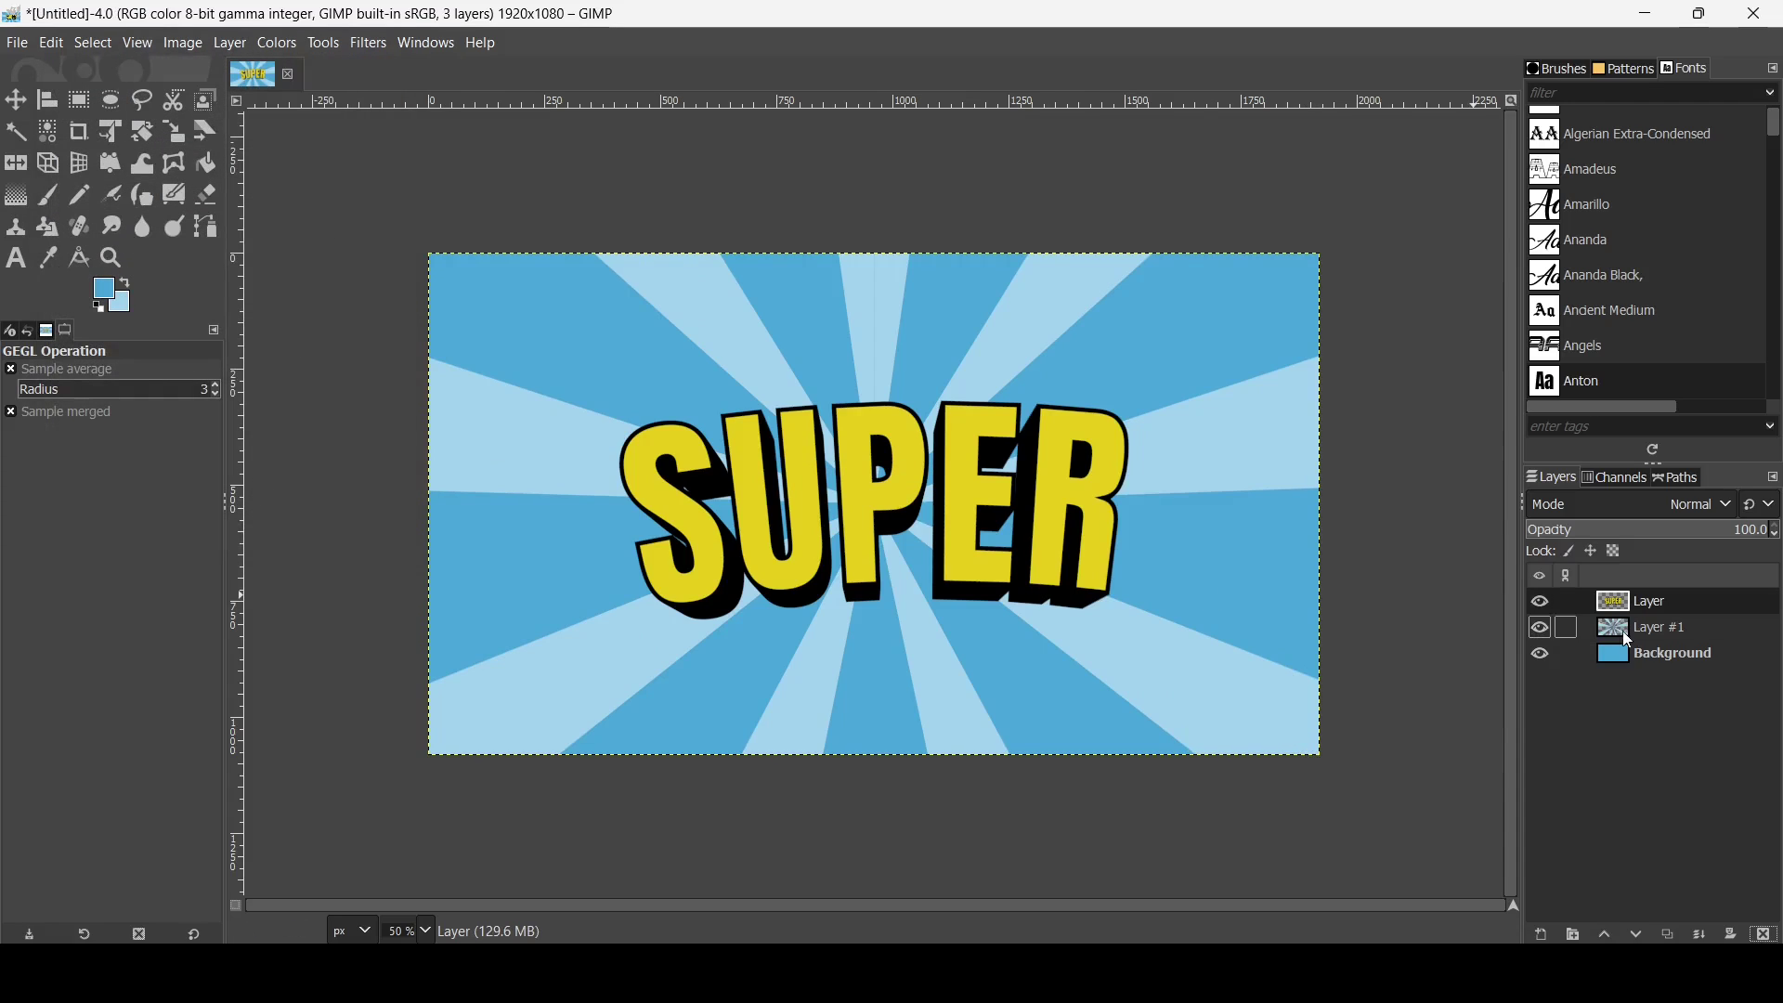
left_click(1544, 600)
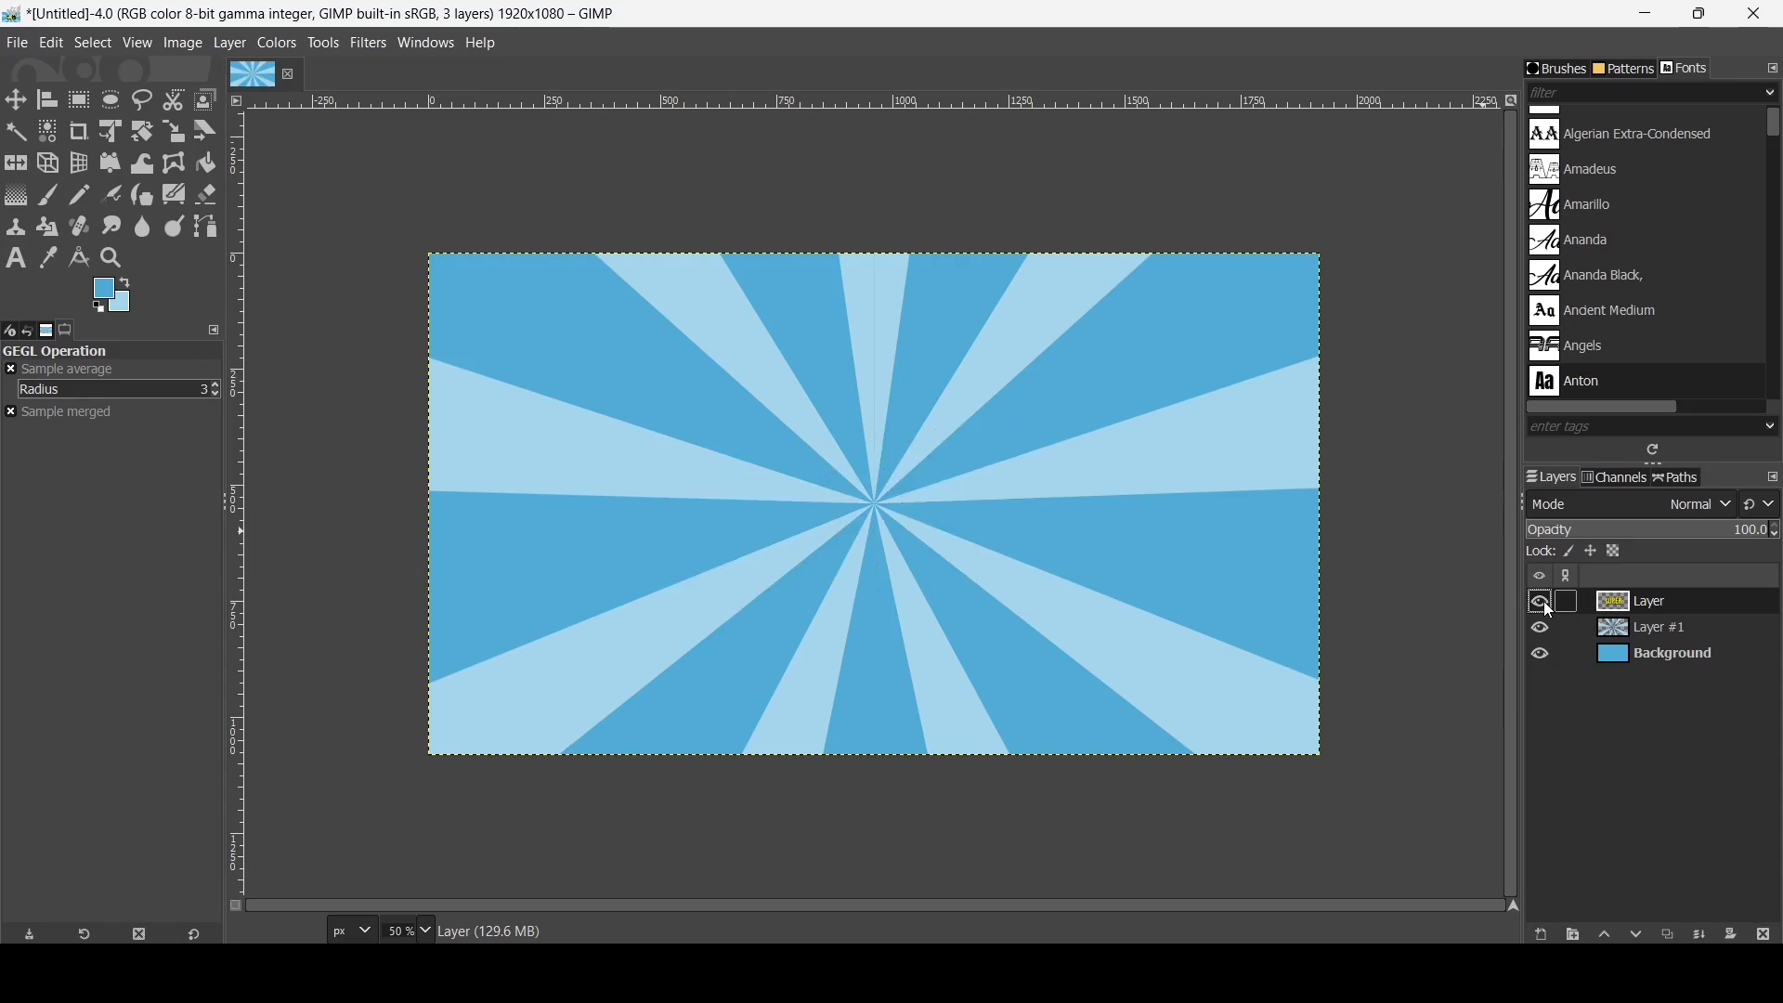
left_click(1543, 600)
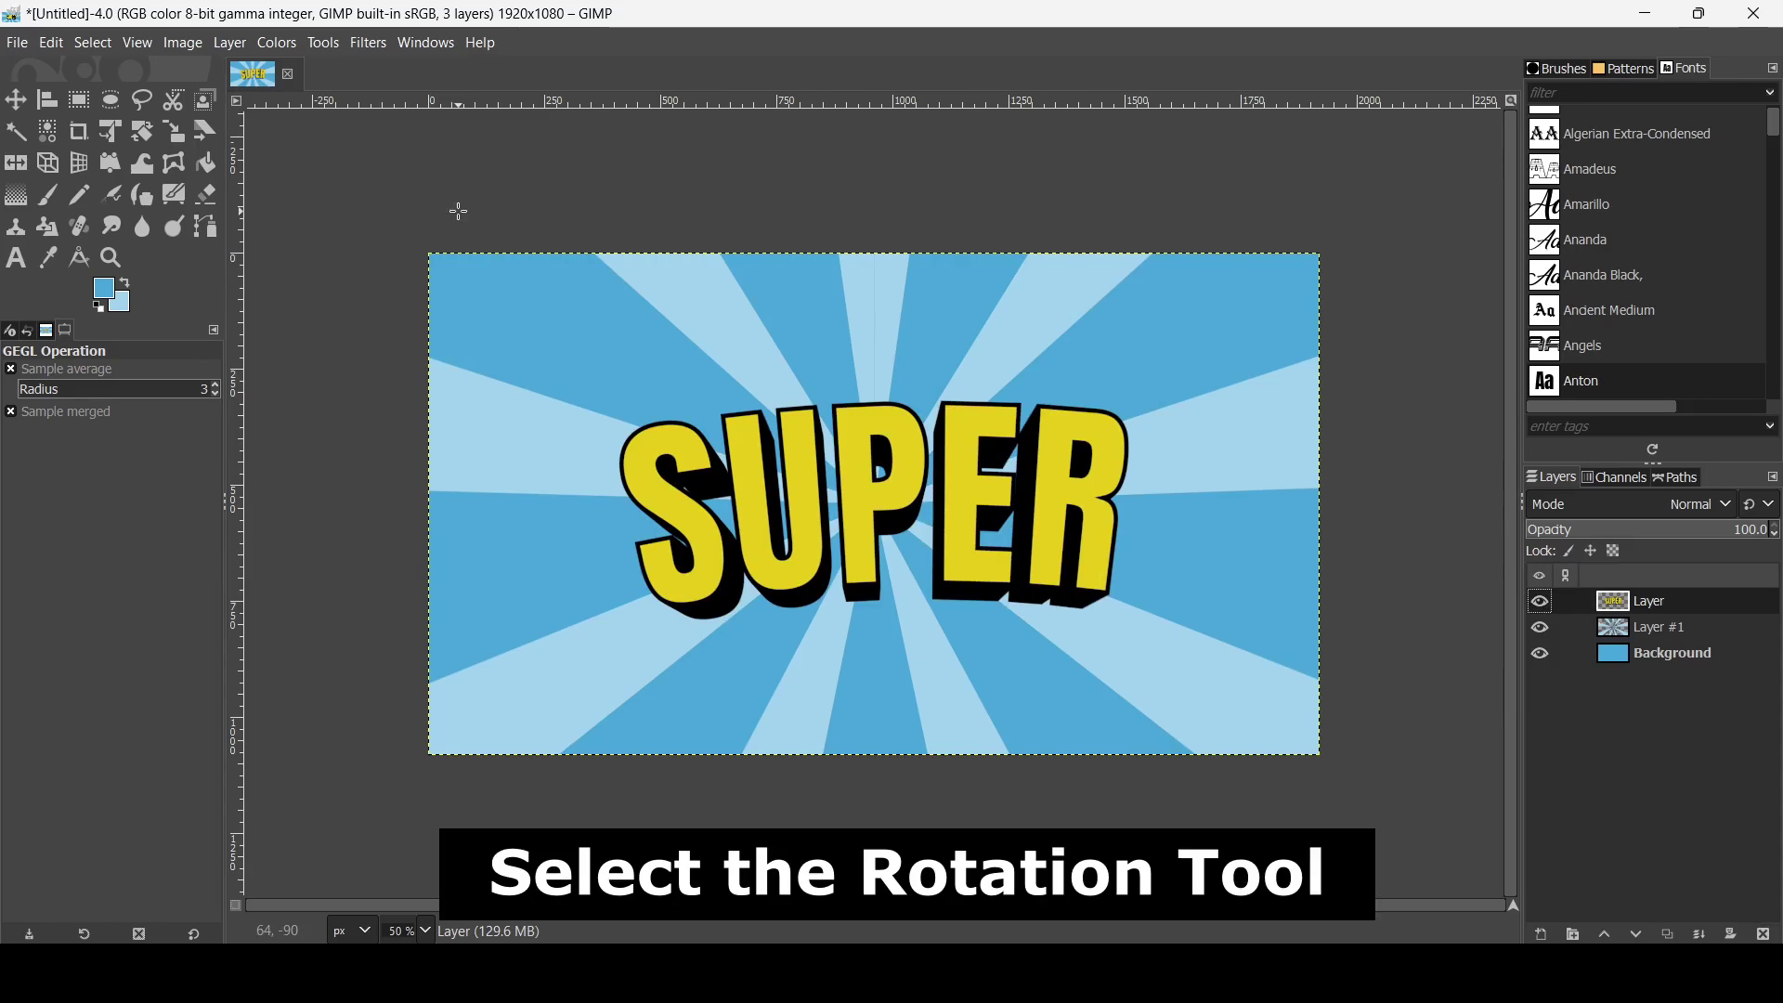
Step: Tilt the SUPER layer very slightly and apply the rotation
left_click(142, 132)
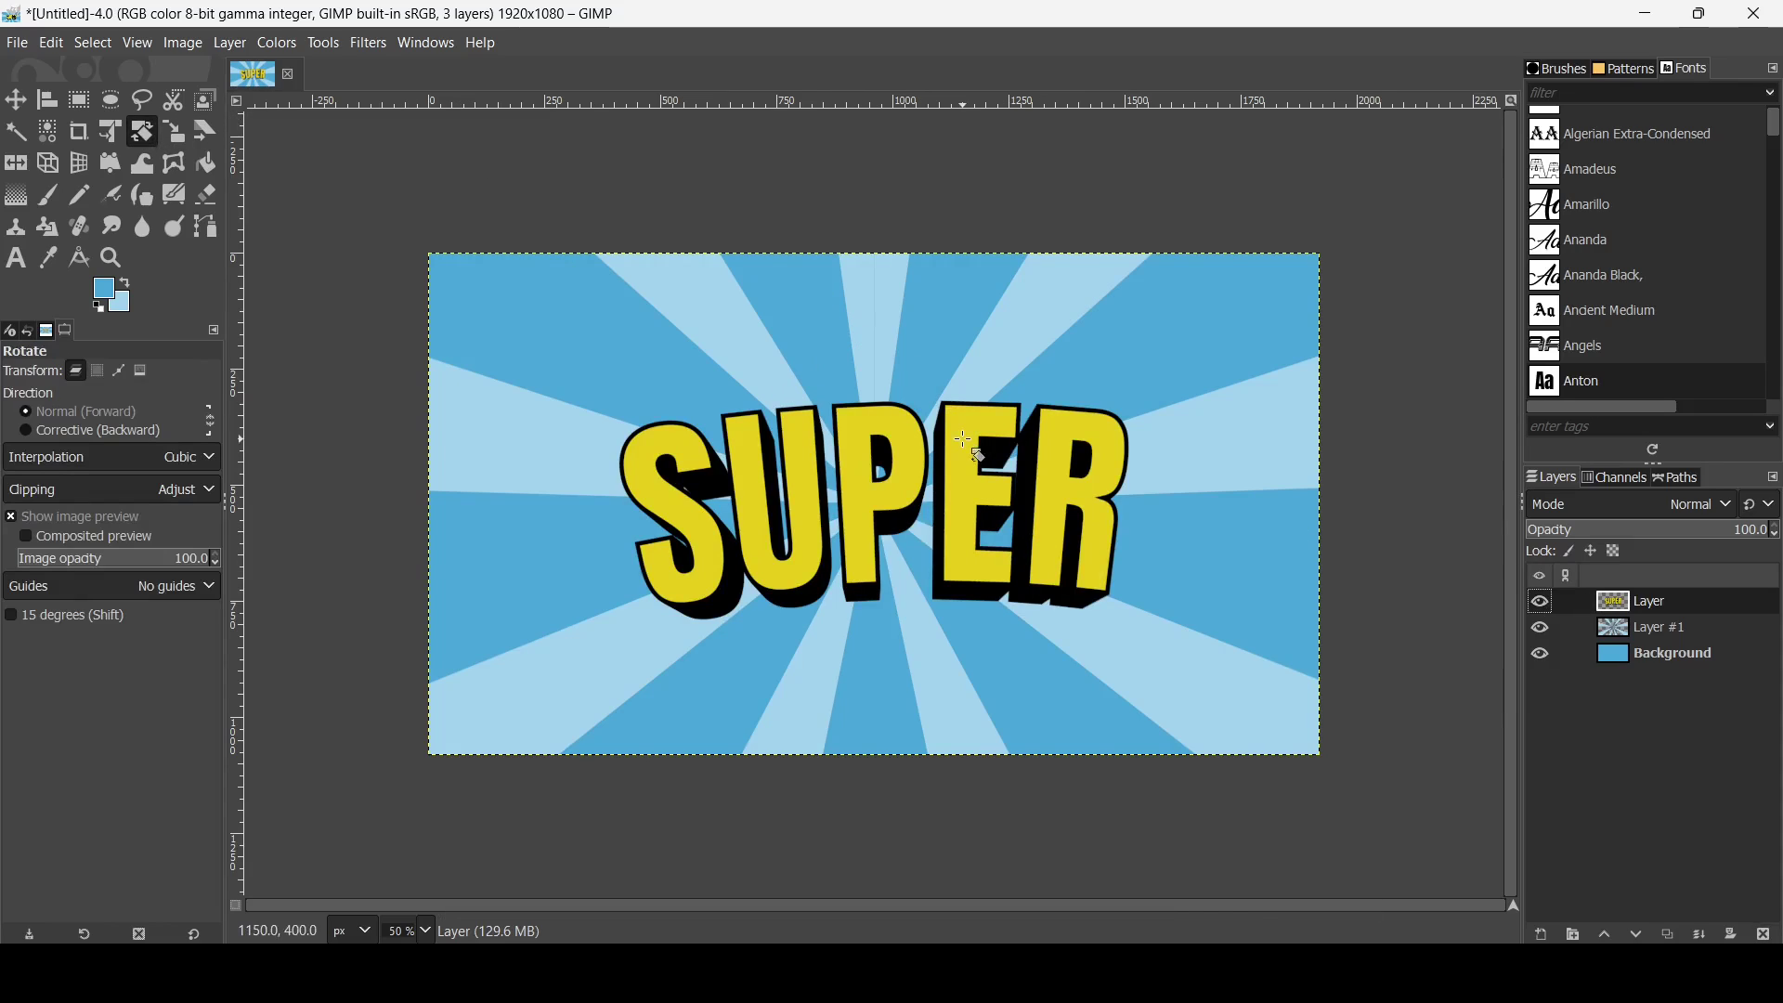
left_click(1062, 483)
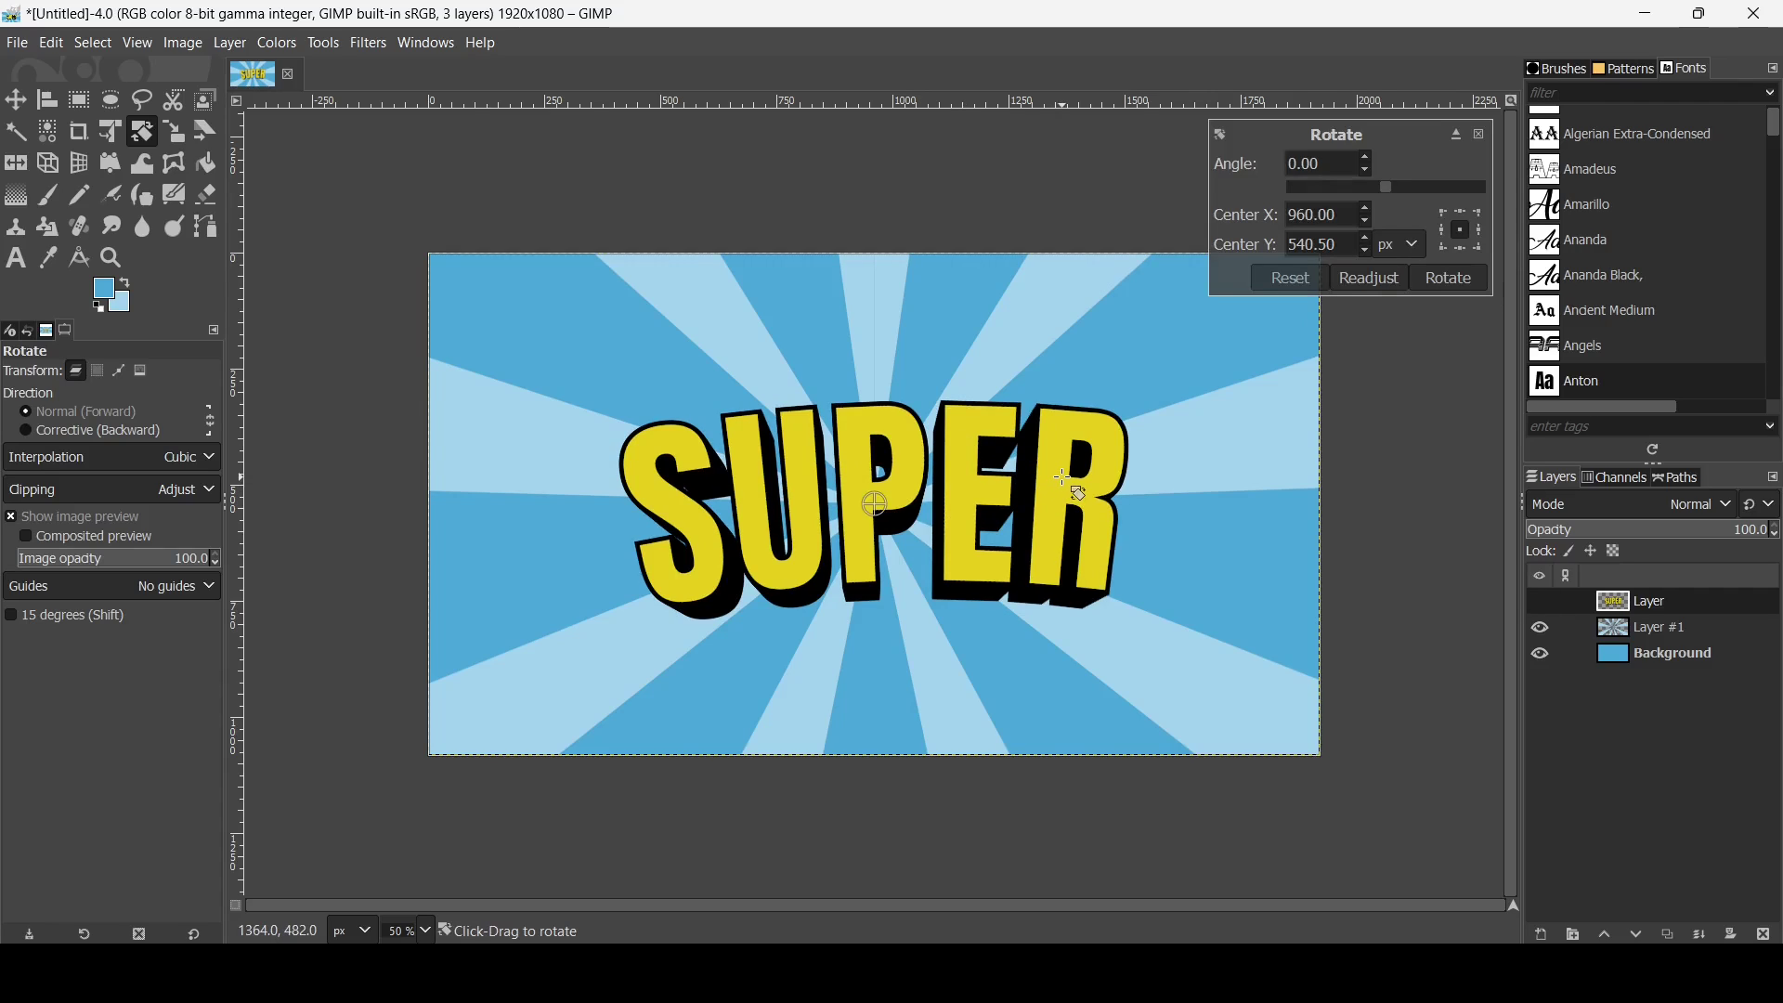
left_click_drag(1064, 479, 1064, 478)
key("Return")
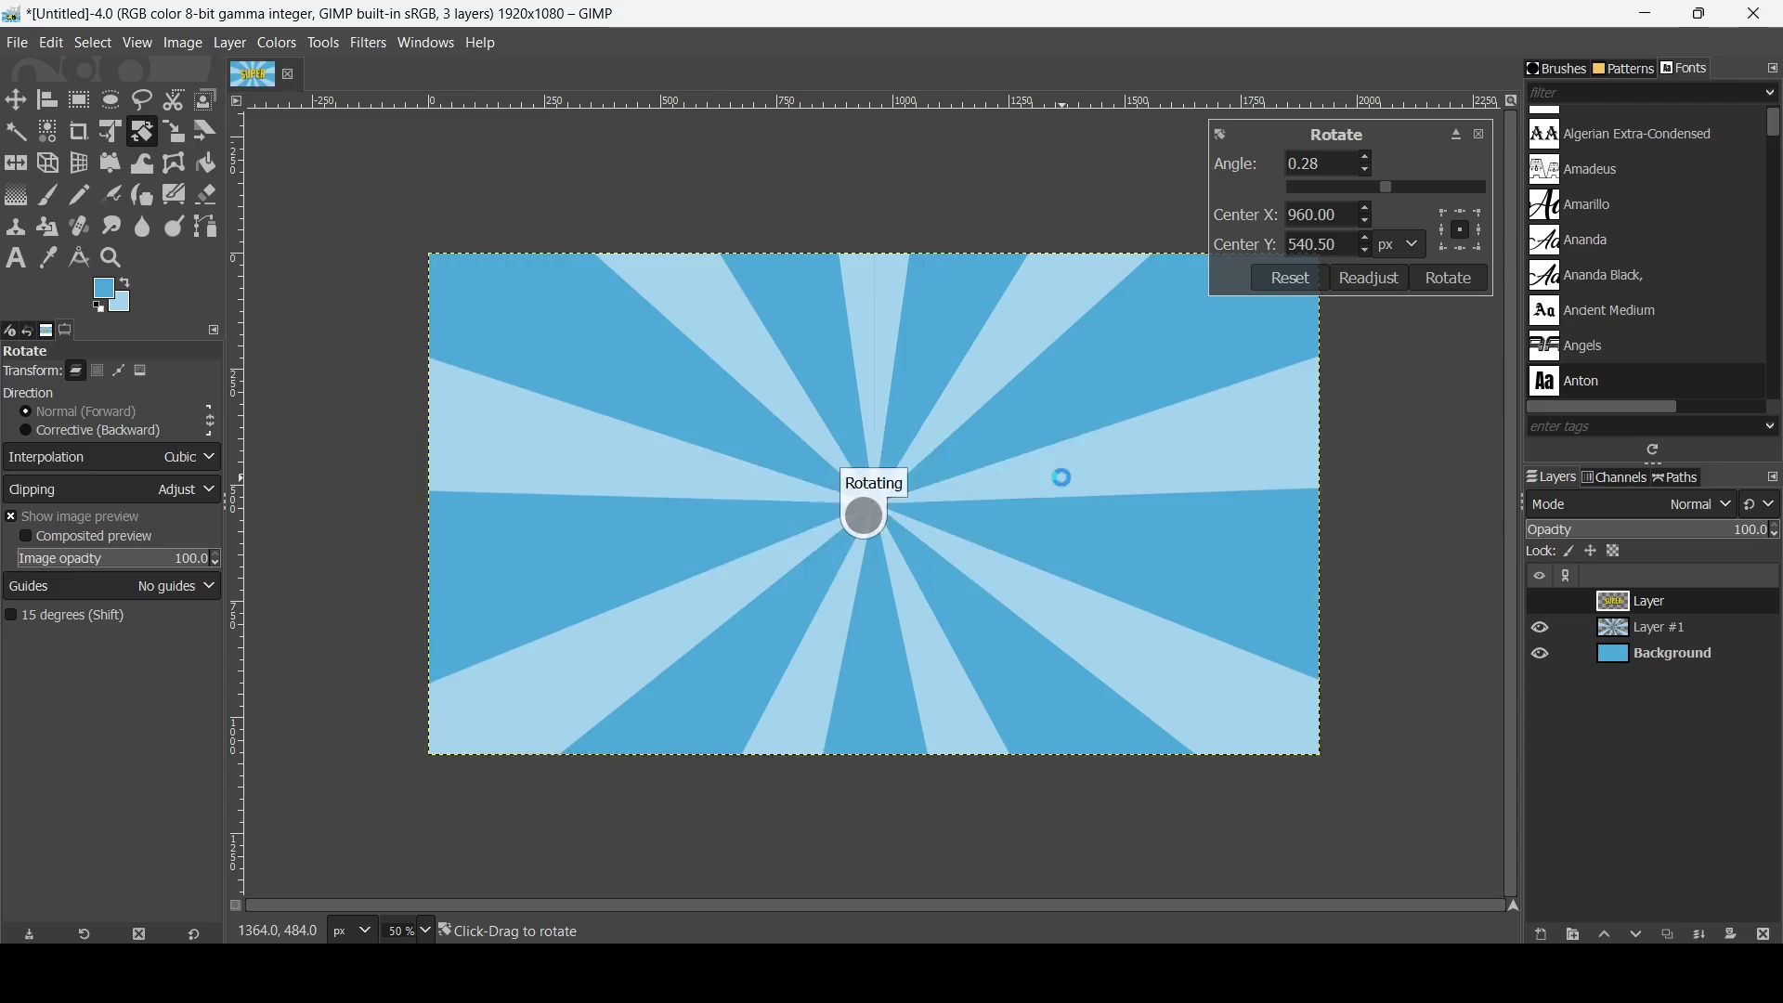
Step: Crop the SUPER layer to its lettering and centre it vertically on the canvas
left_click(230, 43)
left_click(271, 479)
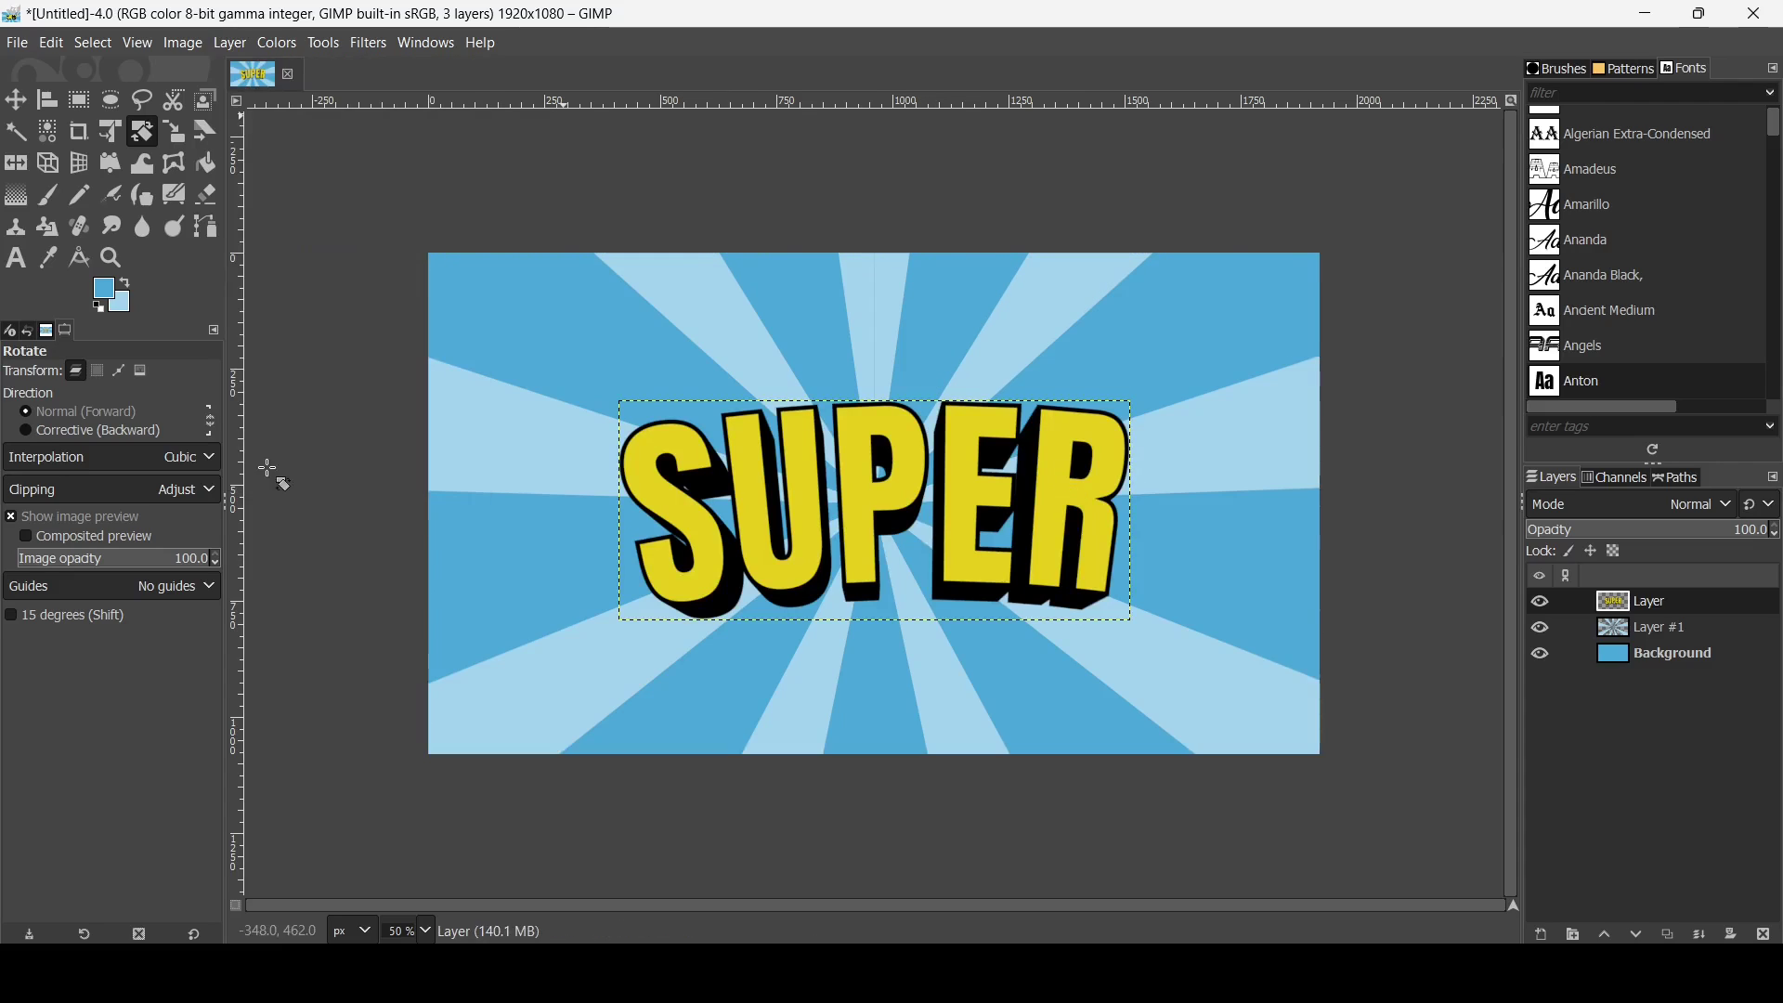
left_click(52, 98)
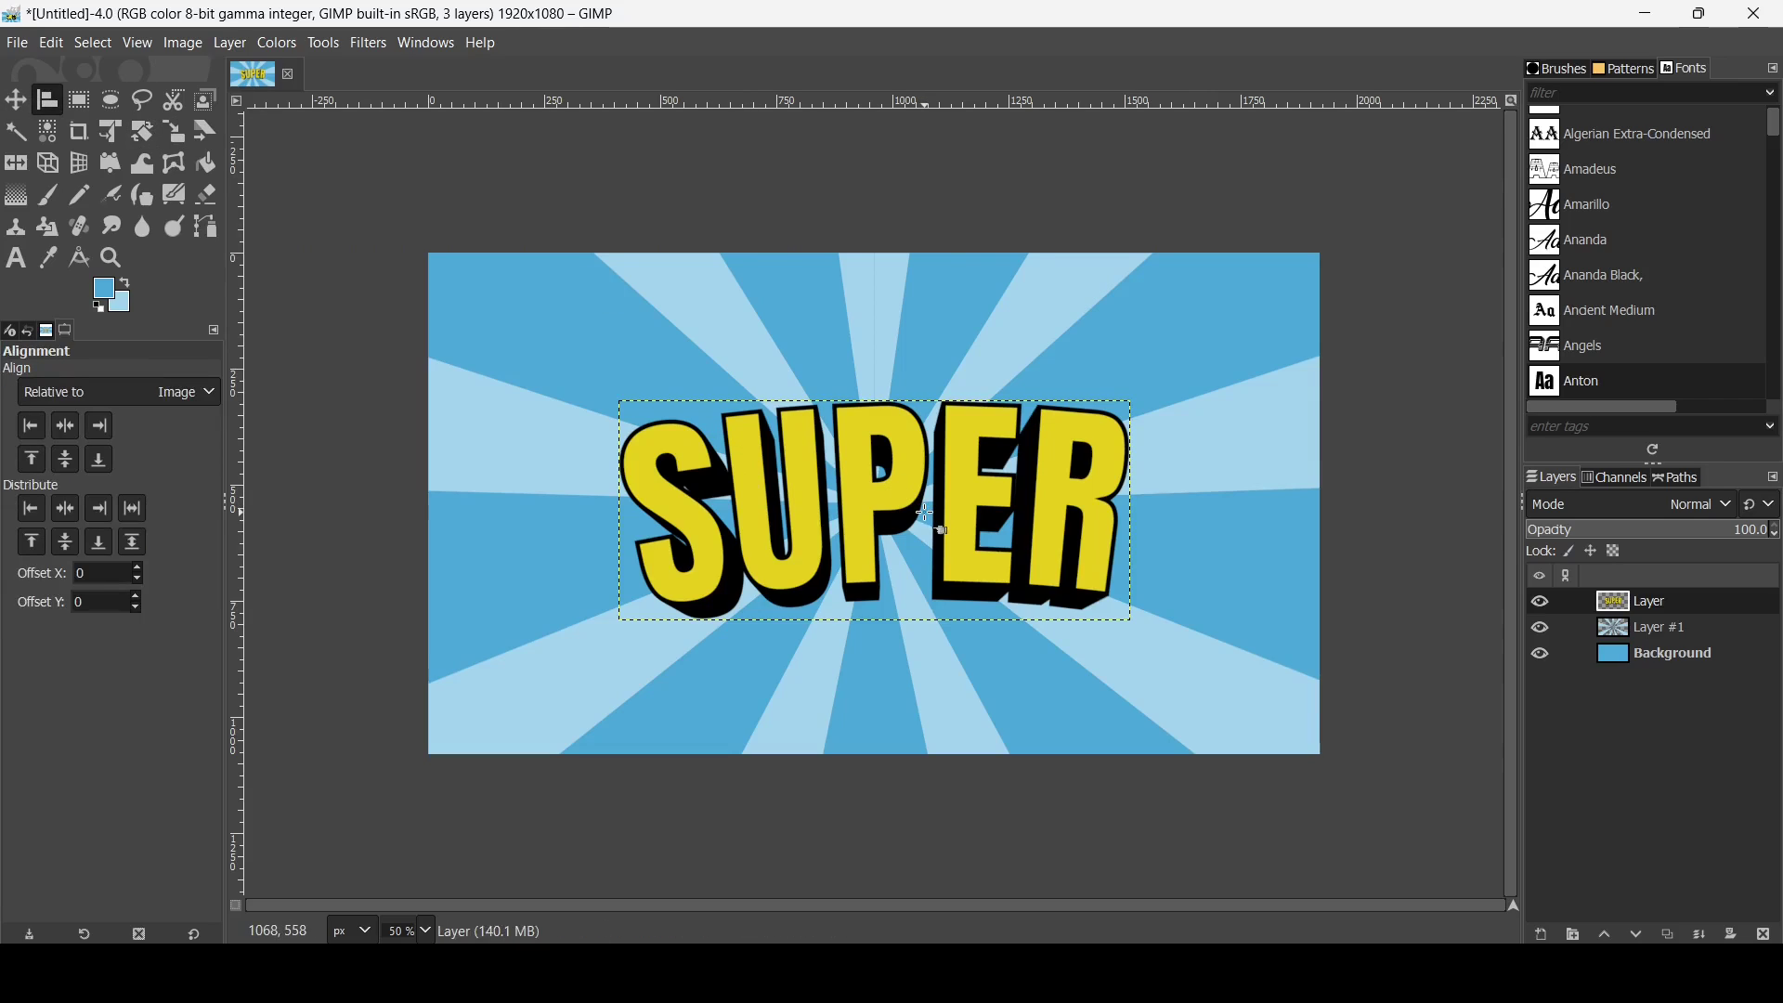
left_click(903, 490)
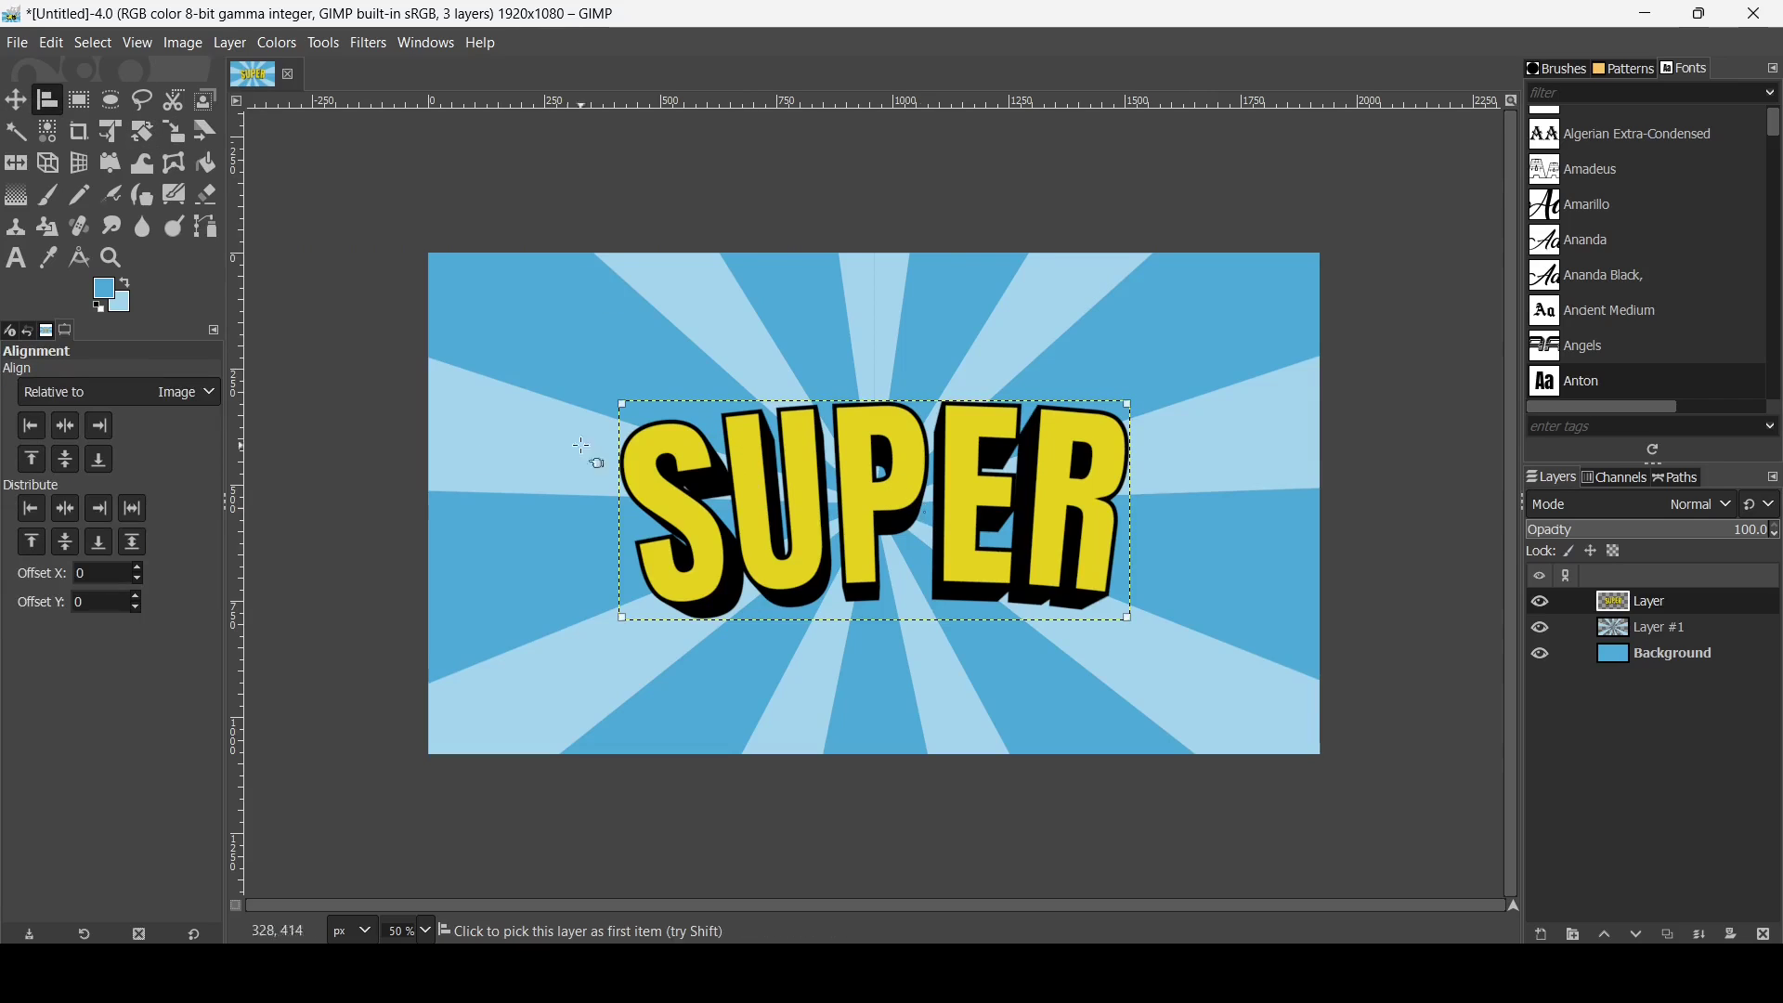
left_click(66, 462)
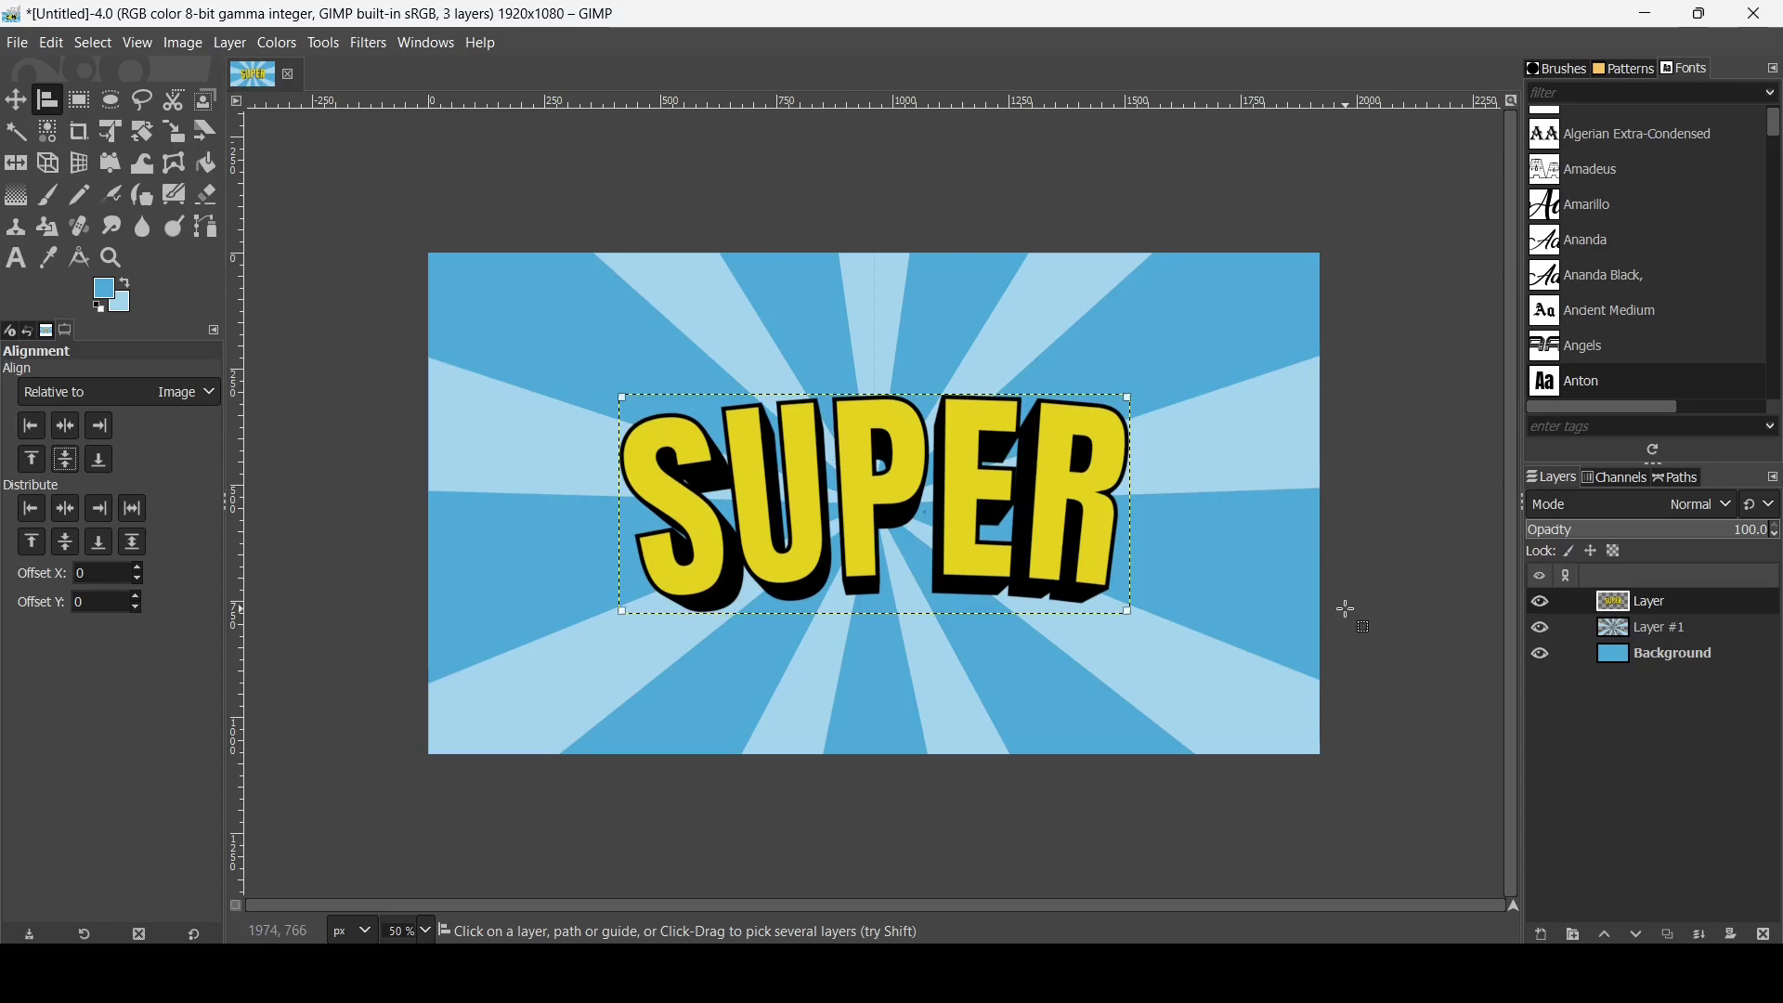
Step: Add a top 'Visible' layer merging the sunburst background and extruded SUPER artwork
right_click(1634, 604)
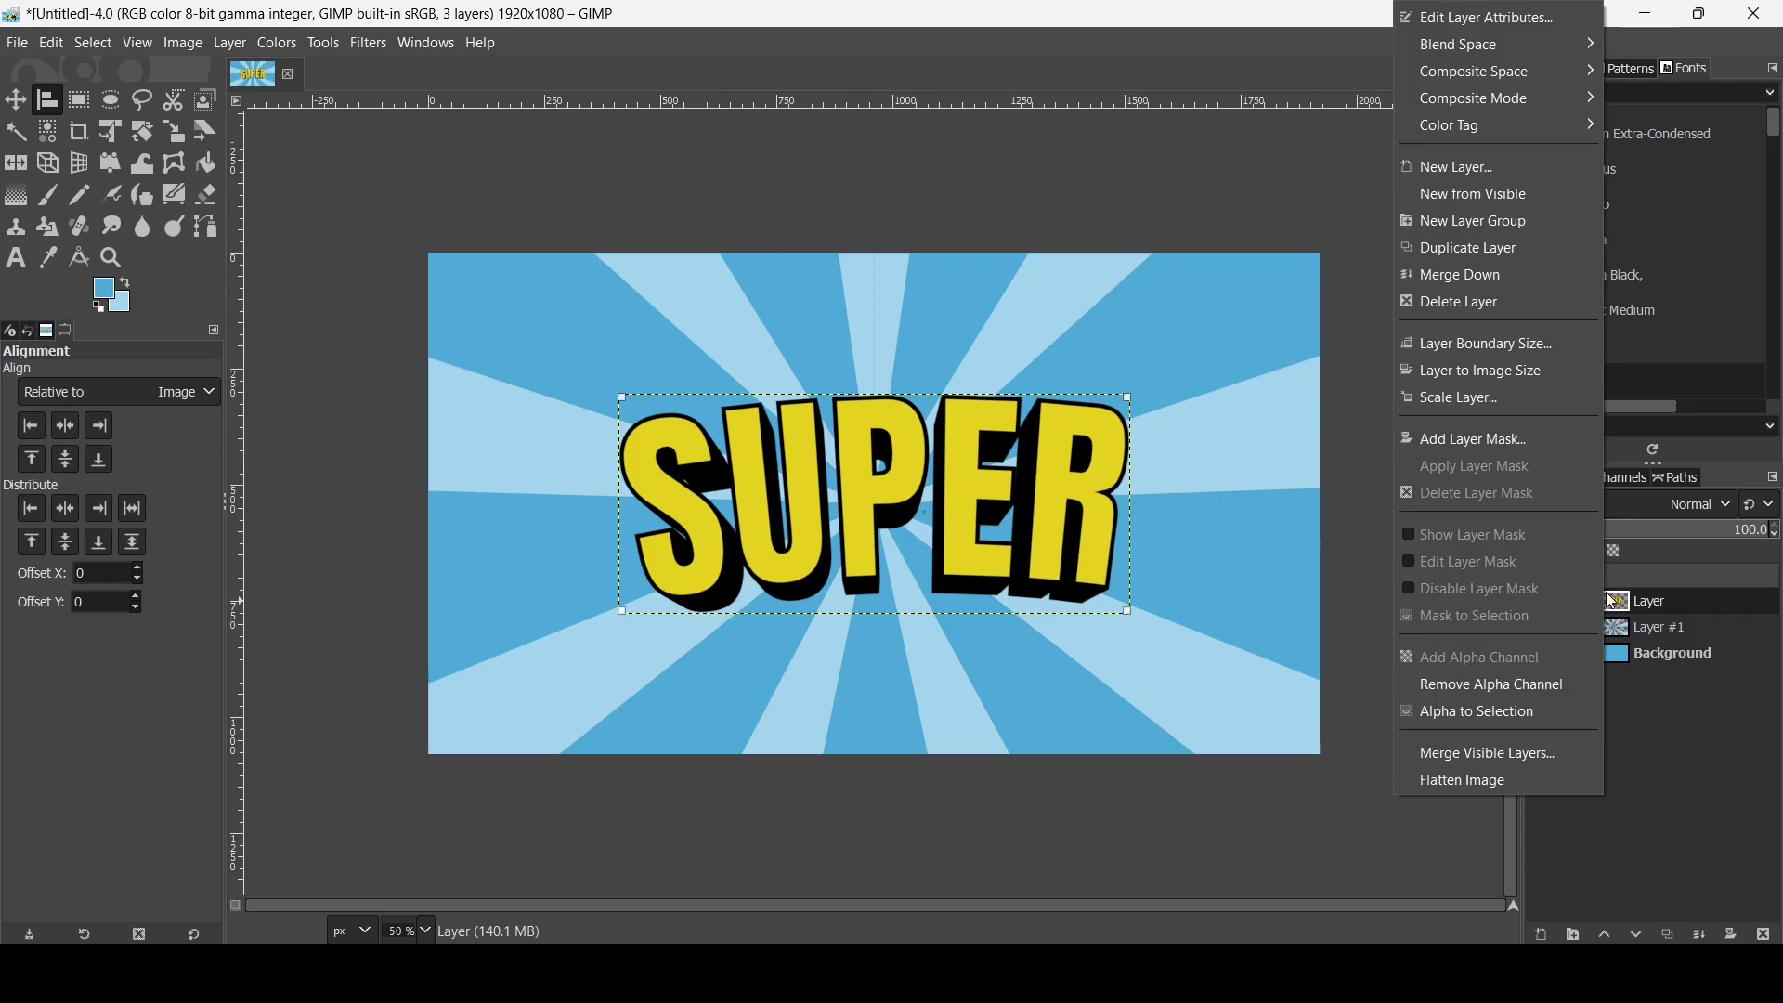
left_click(1539, 201)
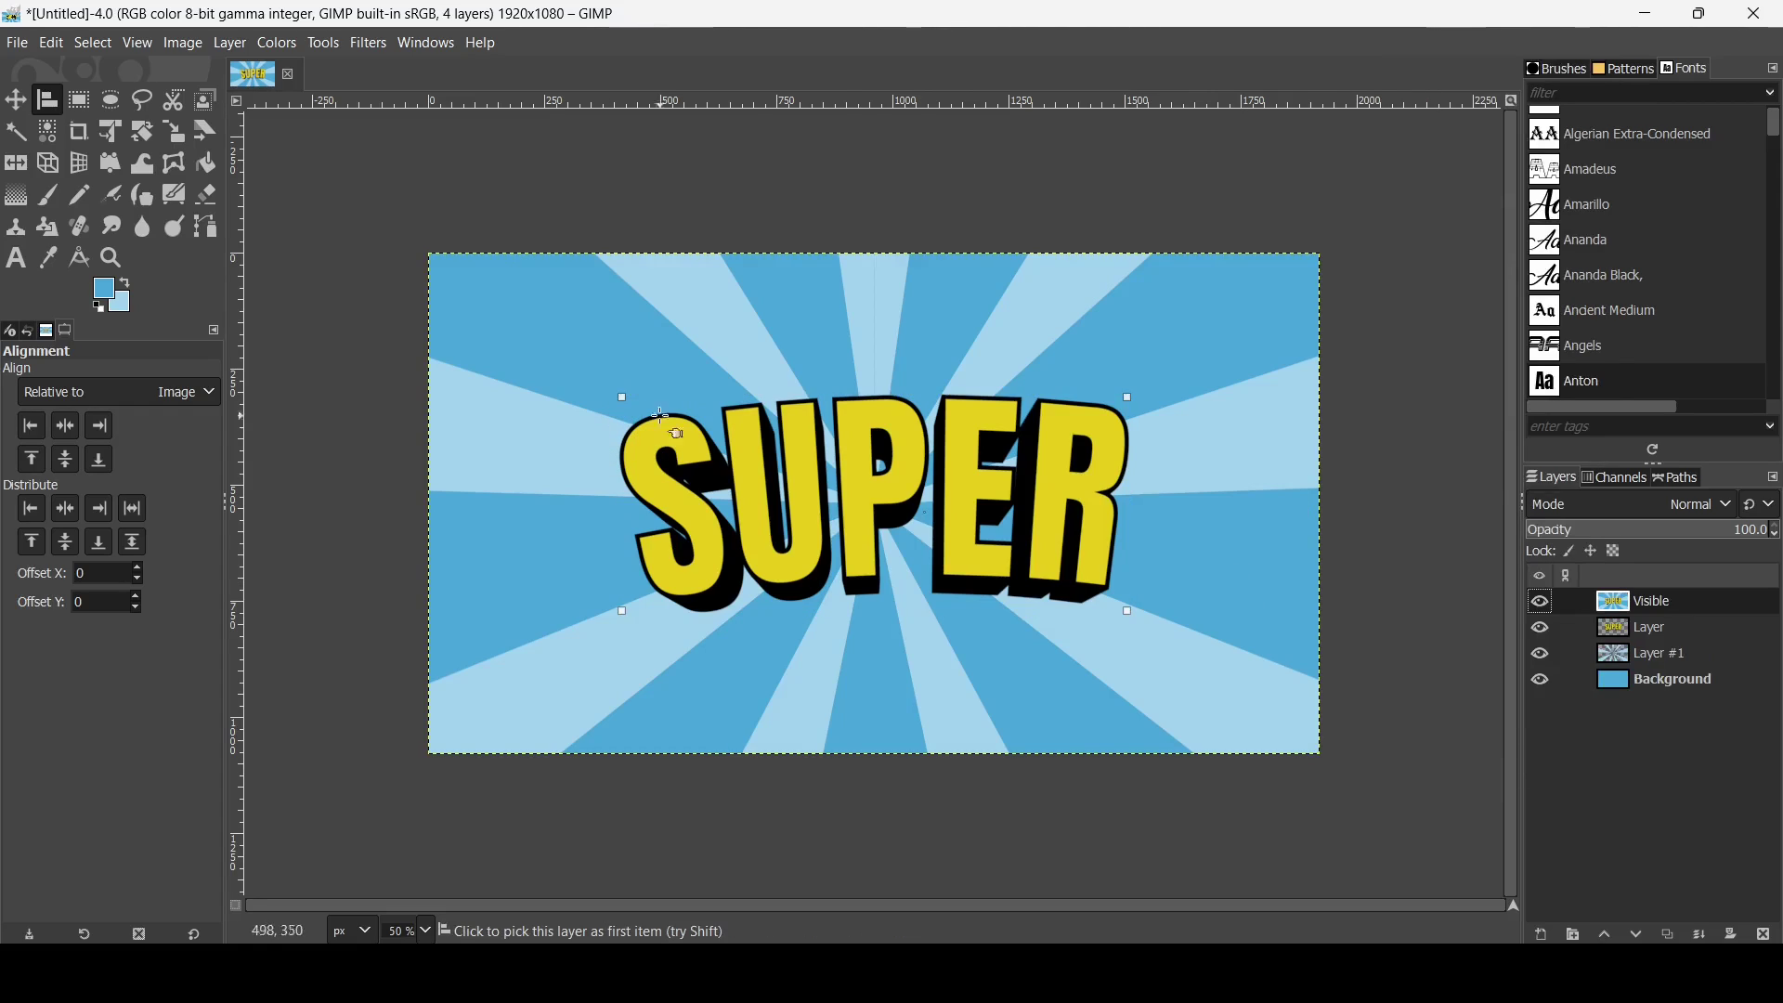
key("m")
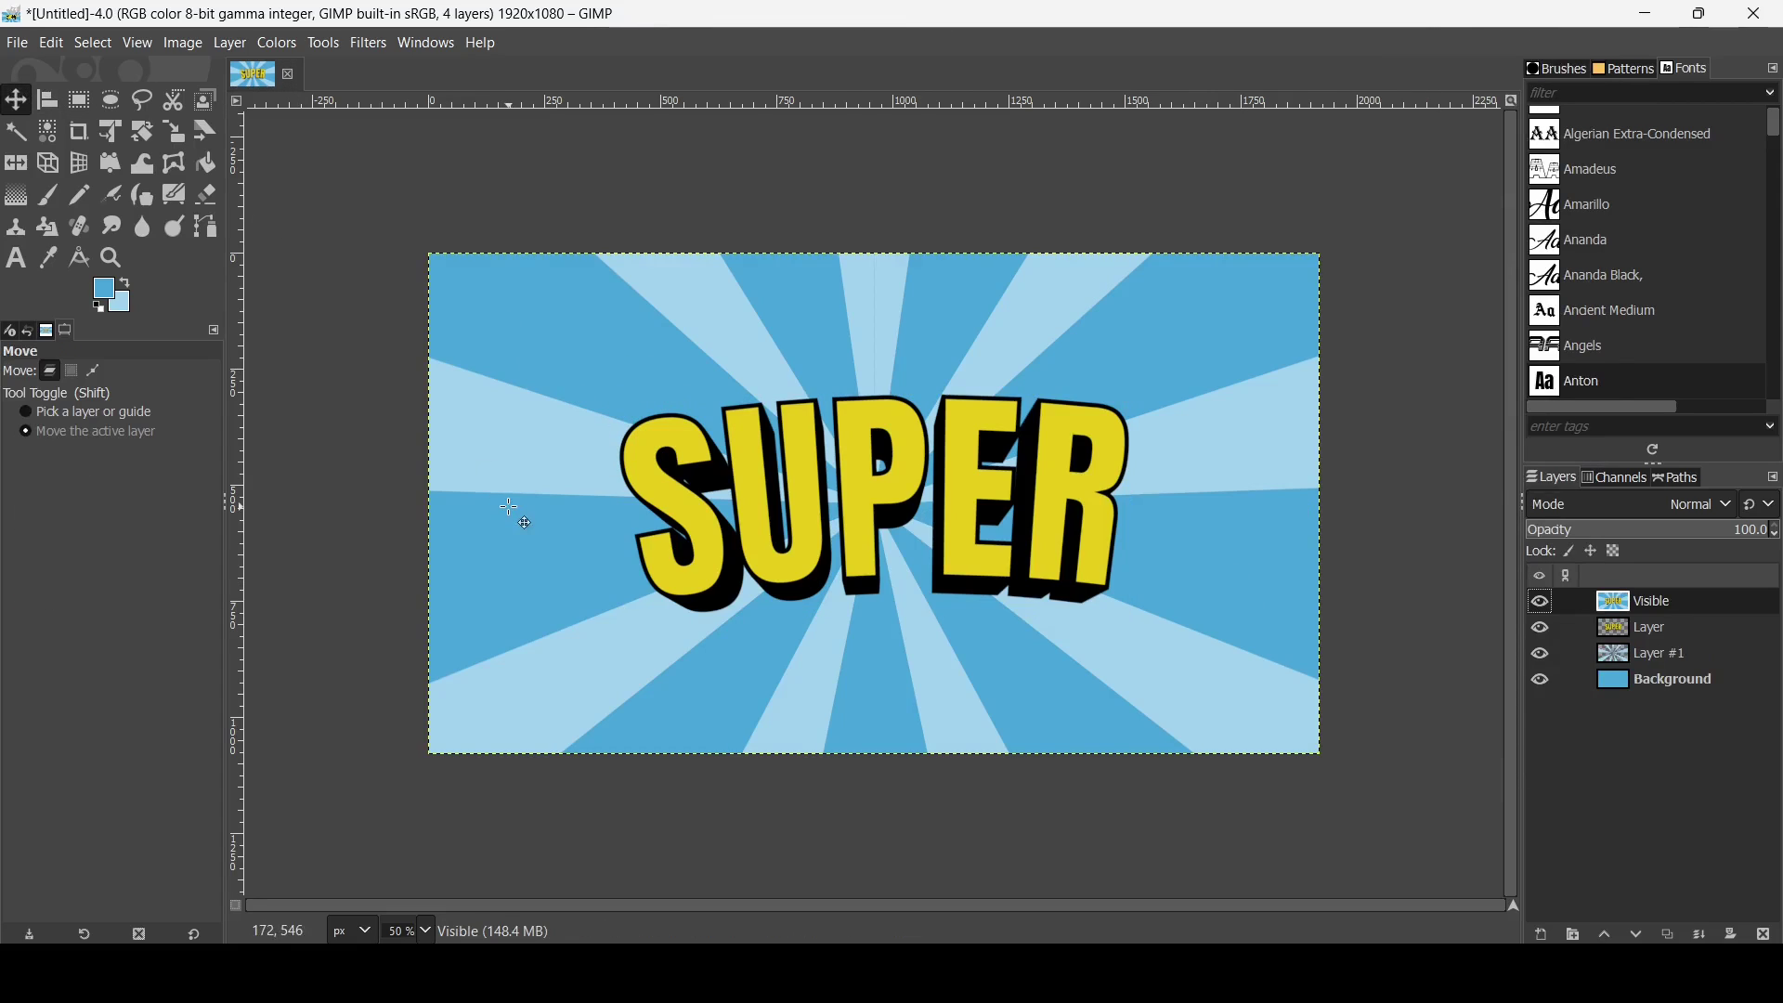